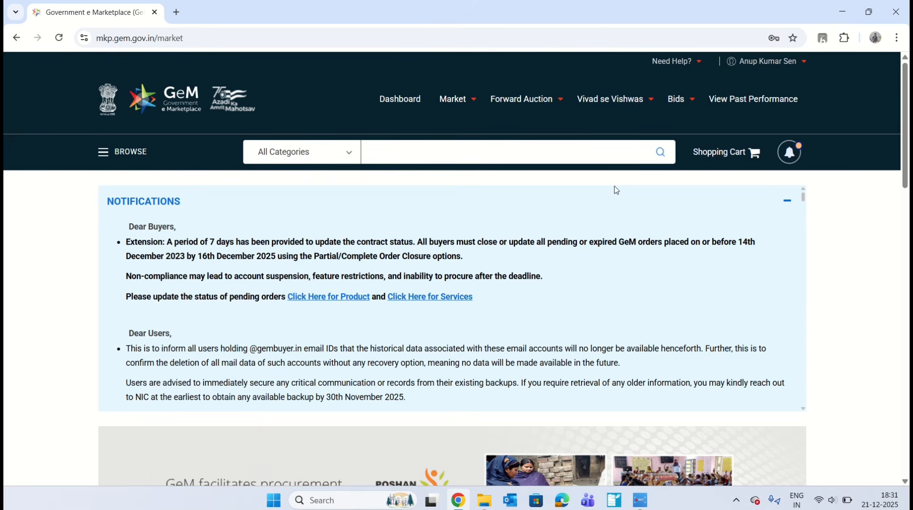
Open the GeM Availability Report page from the buyer dashboard.
mouse_move(681, 100)
left_click(407, 104)
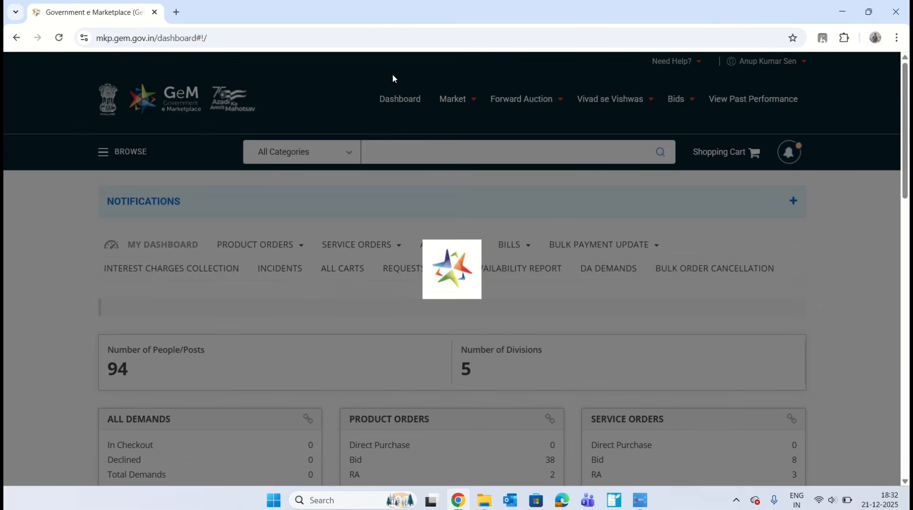
scroll(503, 312, "down", 1)
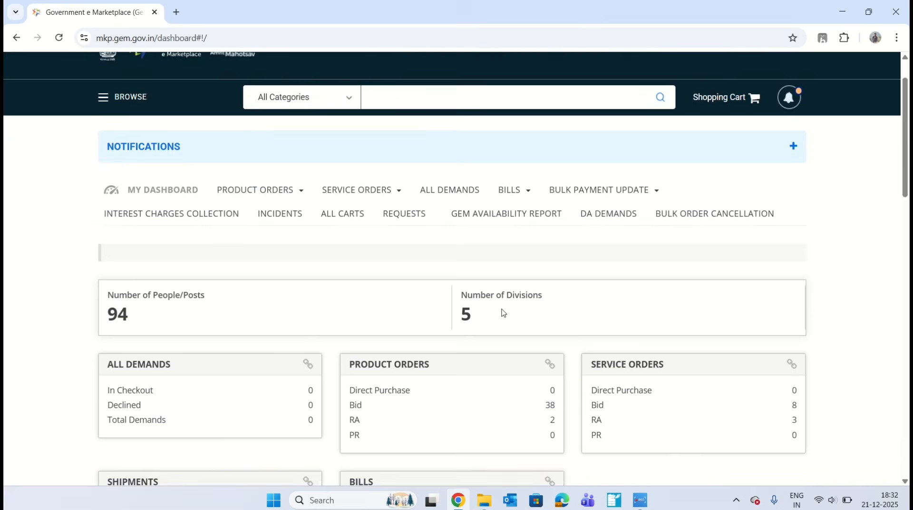
scroll(503, 313, "down", 1)
scroll(518, 185, "up", 3, "ctrl")
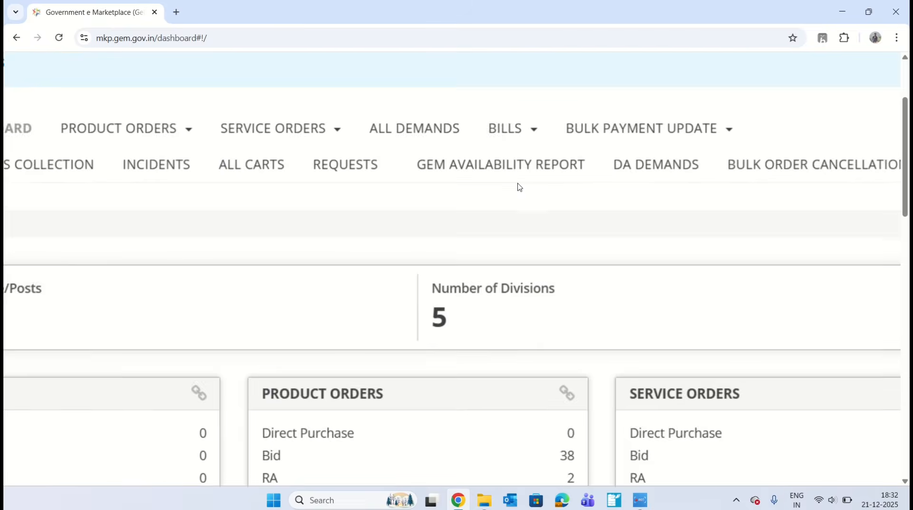
scroll(518, 187, "down", 1, "ctrl")
scroll(456, 196, "down", 2, "ctrl")
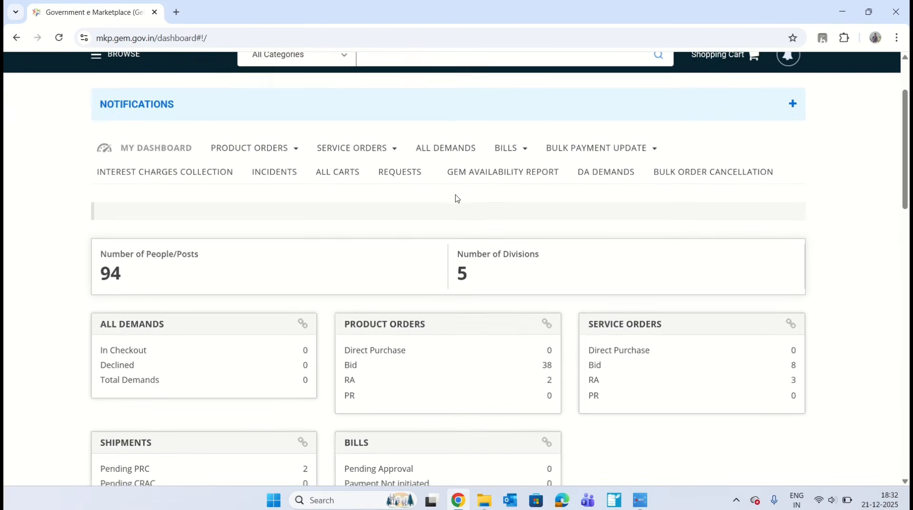
left_click(493, 179)
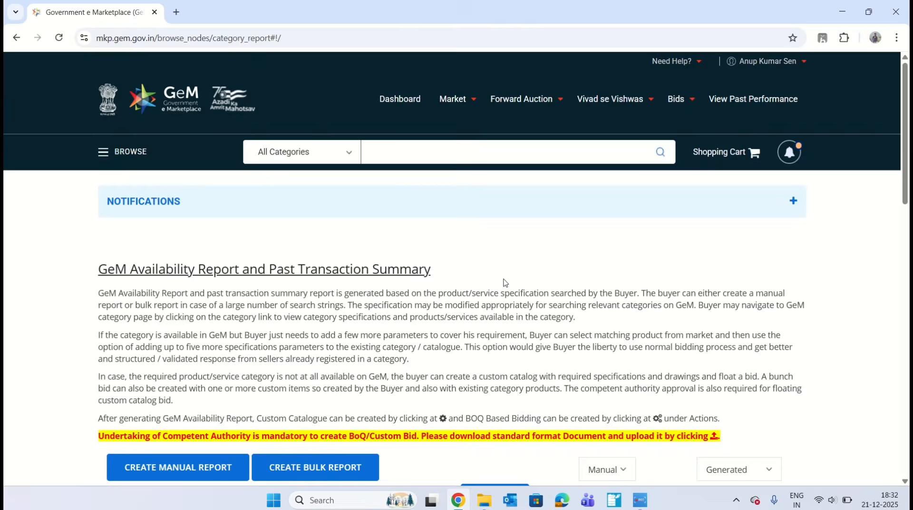
Look through the existing availability reports and start a new manual report.
scroll(505, 282, "down", 15)
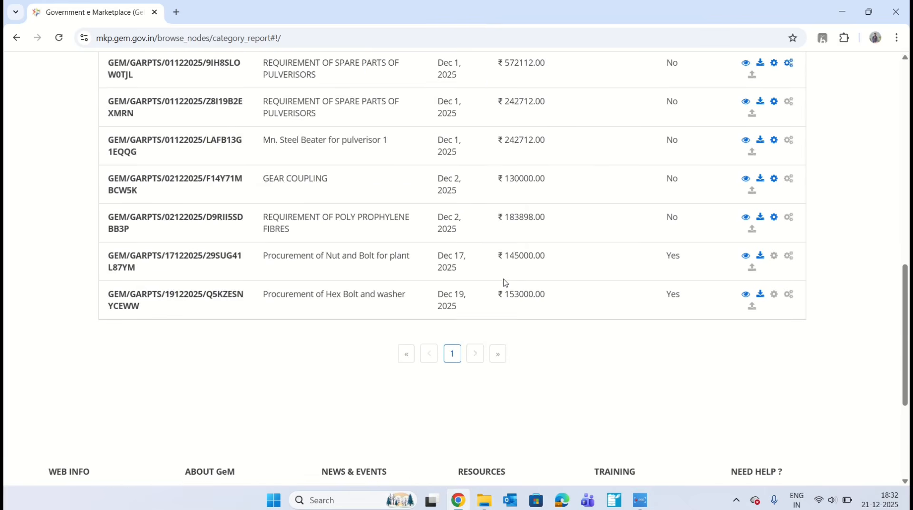
scroll(388, 285, "up", 8)
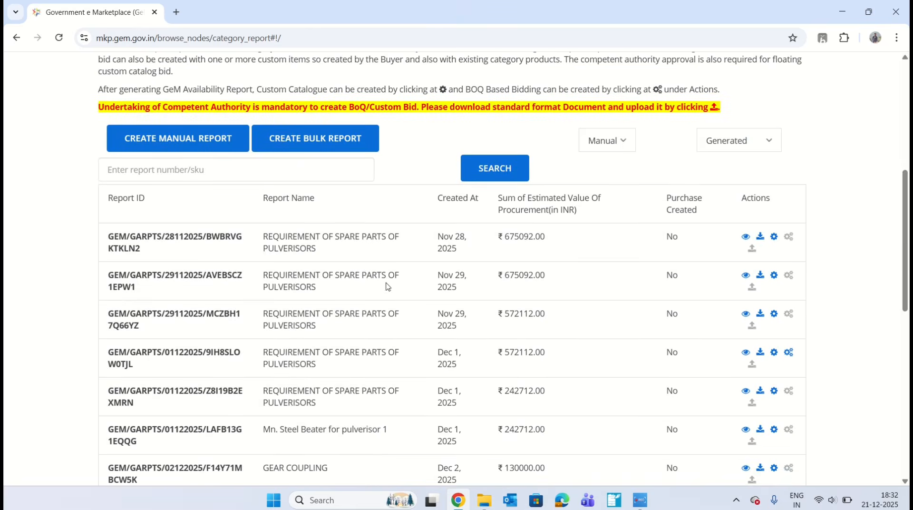
scroll(139, 294, "up", 5)
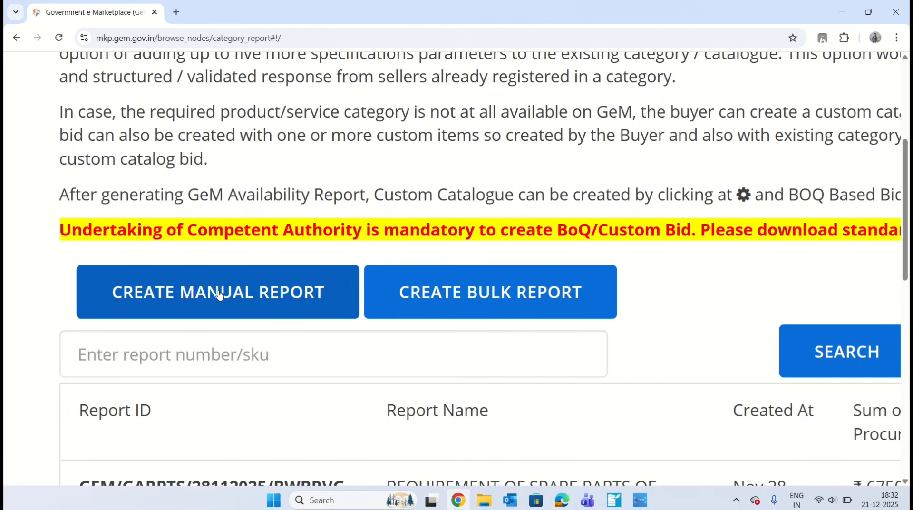
left_click(218, 292)
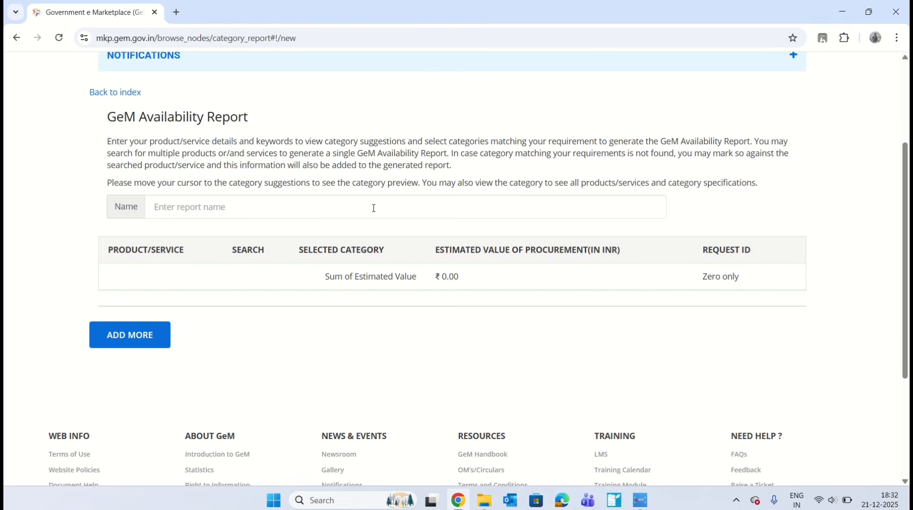
Name the availability report "Procurement of Hex bolt" and copy that name.
scroll(373, 208, "up", 3)
scroll(373, 207, "left", 1)
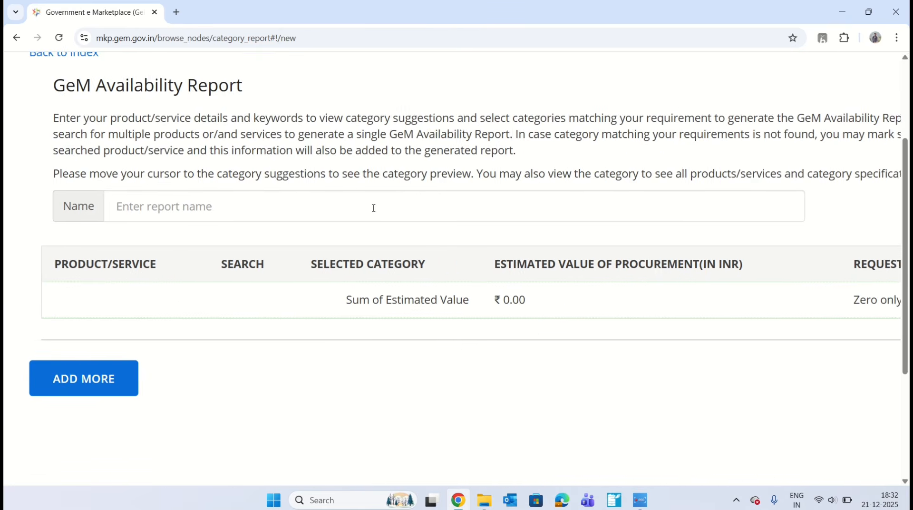
left_click(326, 207)
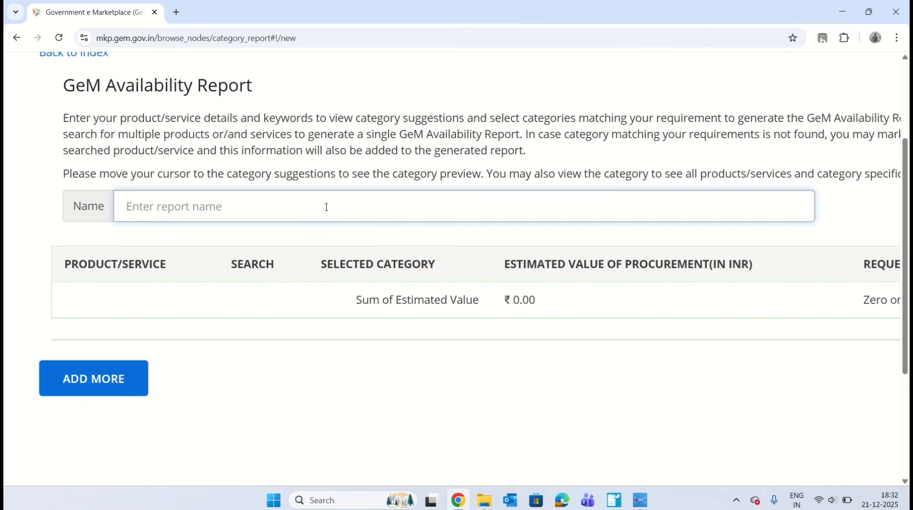
type("Proc")
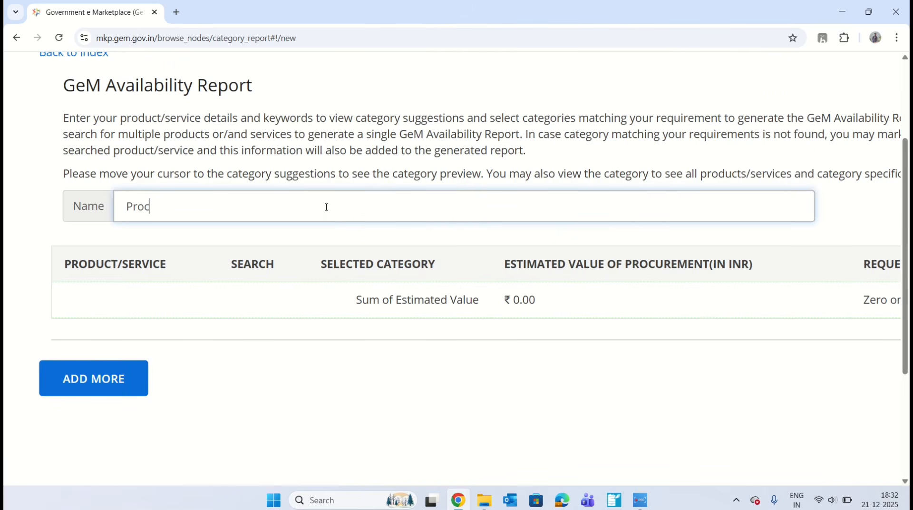
type("urement of Hex bolt")
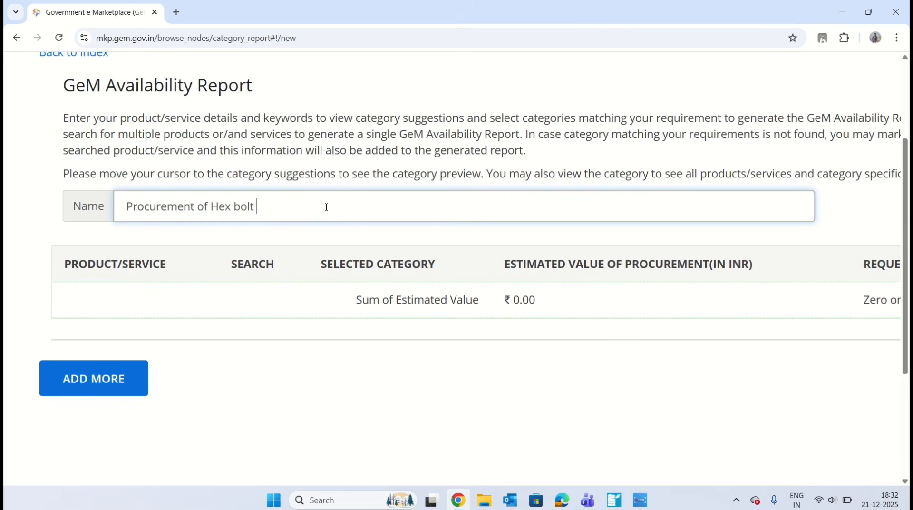
key("ctrl+a")
key("ctrl+c")
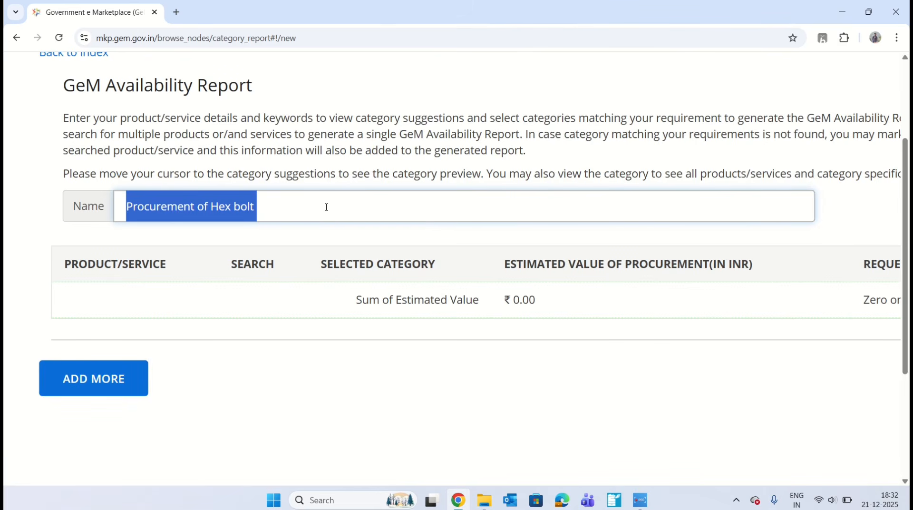
left_click(241, 306)
Add a Product entry, search with the copied report name, and select the category Hexagonal Head Bolts (V2) ISI marked to IS 1363 (Part 1).
key("ctrl+minus")
key("ctrl+minus")
key("ctrl+minus")
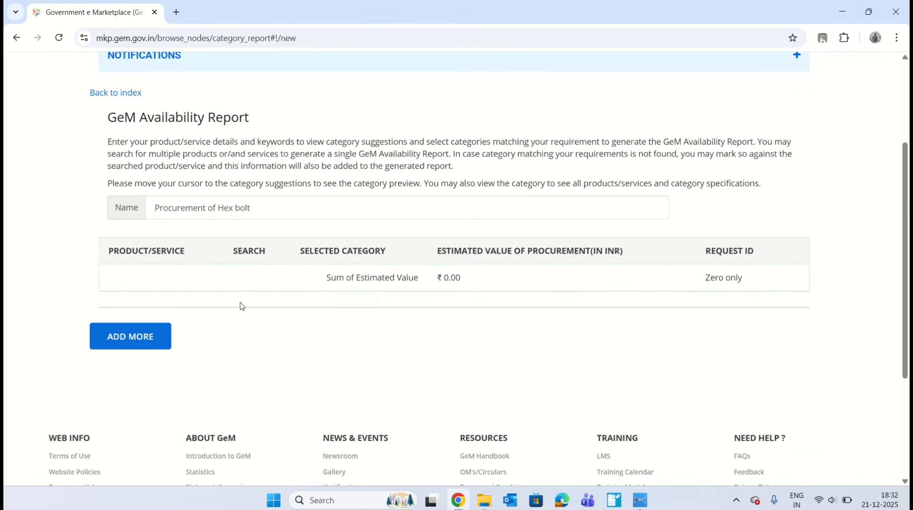
left_click(121, 337)
left_click(149, 327)
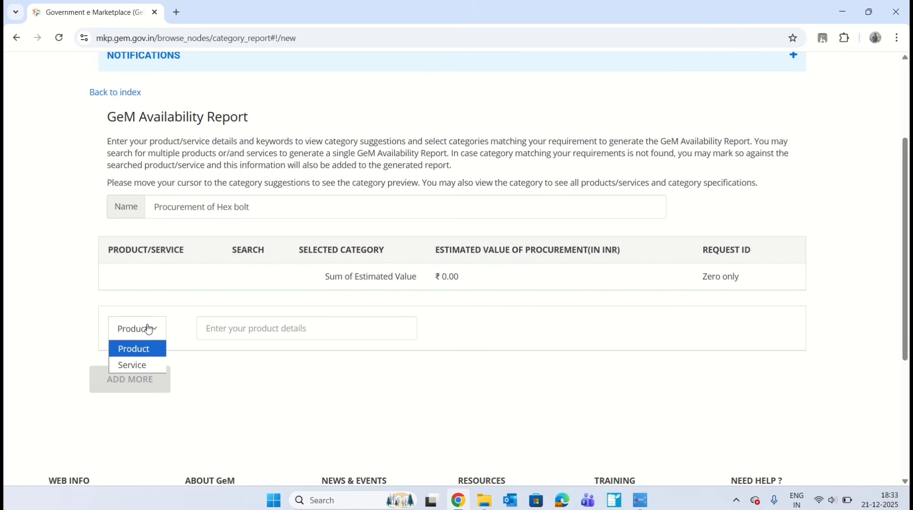
left_click(148, 328)
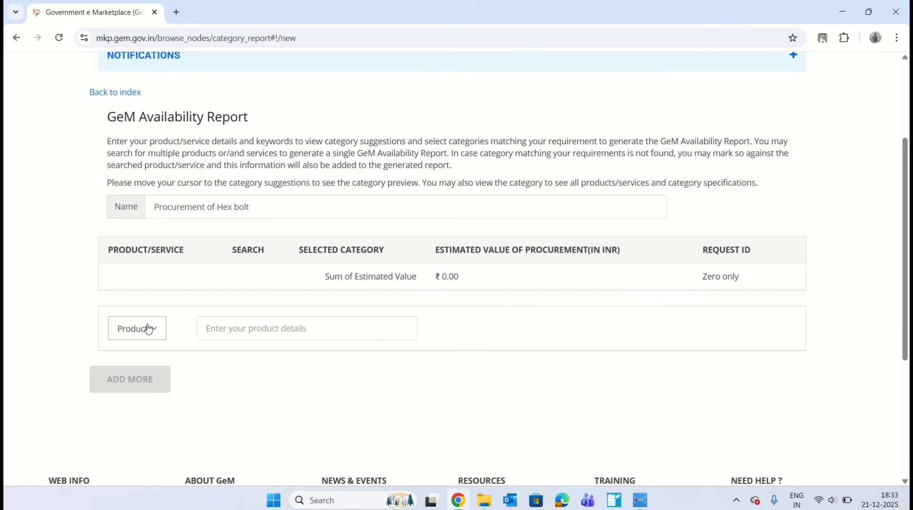
left_click(225, 320)
key("ctrl+v")
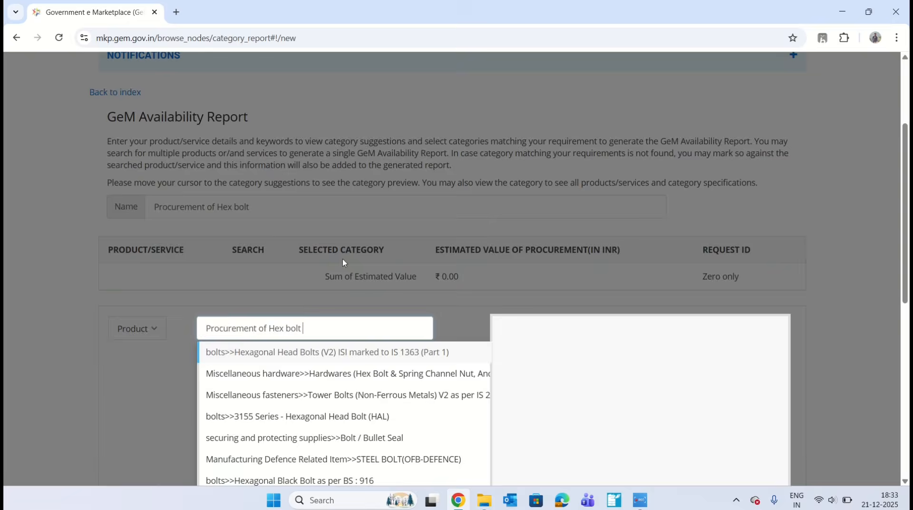
scroll(342, 258, "down", 2)
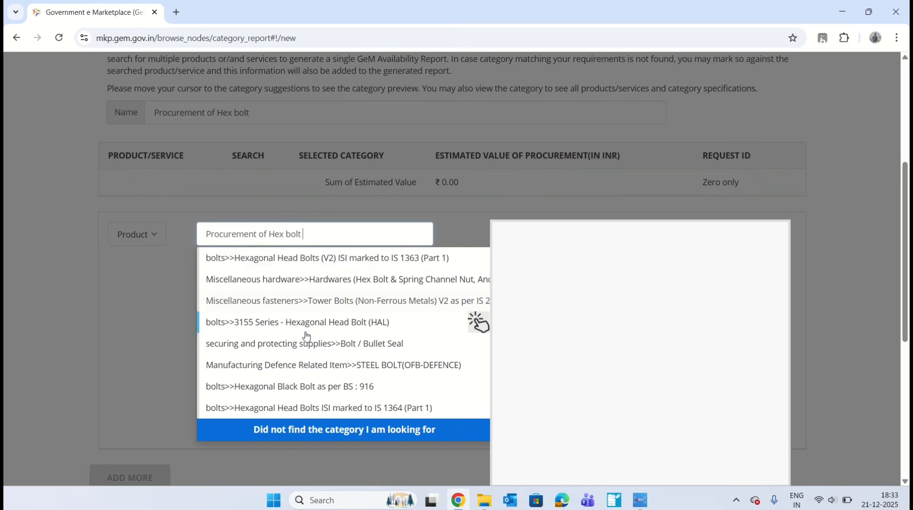
left_click(339, 261)
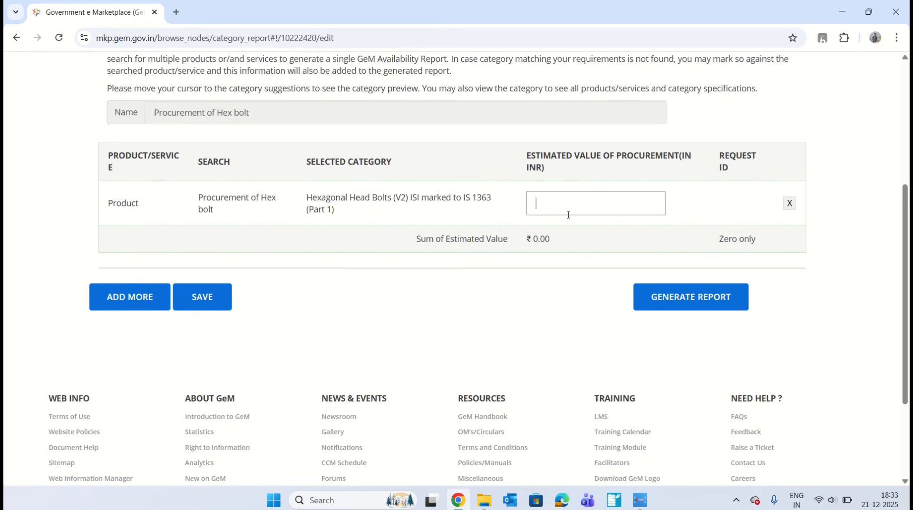
Set the estimated value of procurement to 153000 INR and generate the report, accepting that it cannot be edited.
type("153")
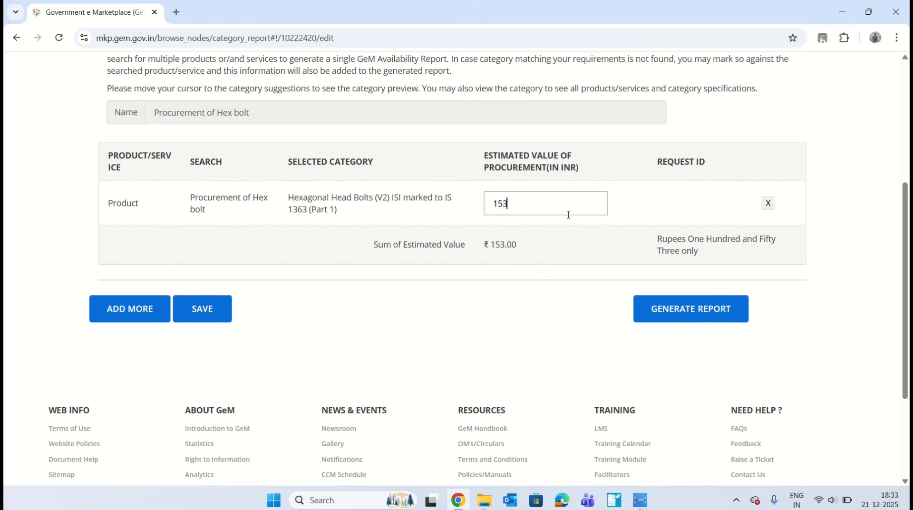
type("000")
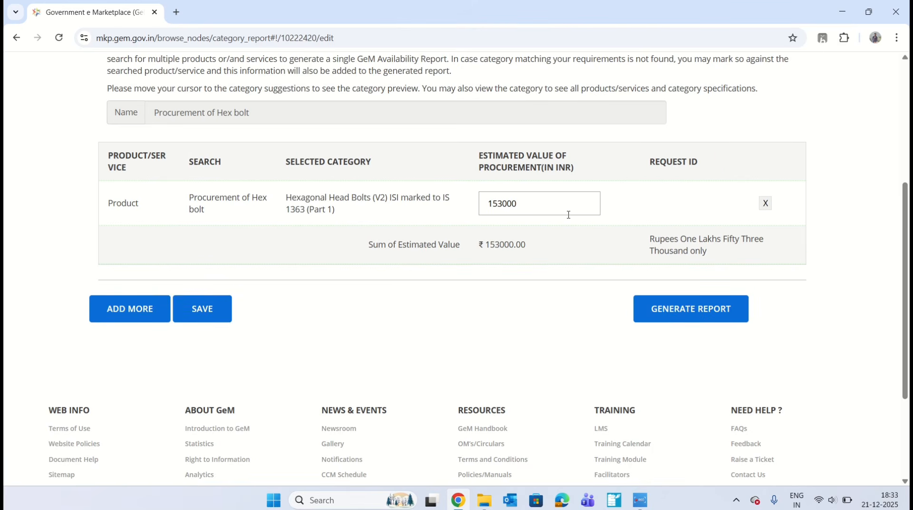
left_click(447, 209)
left_click(682, 317)
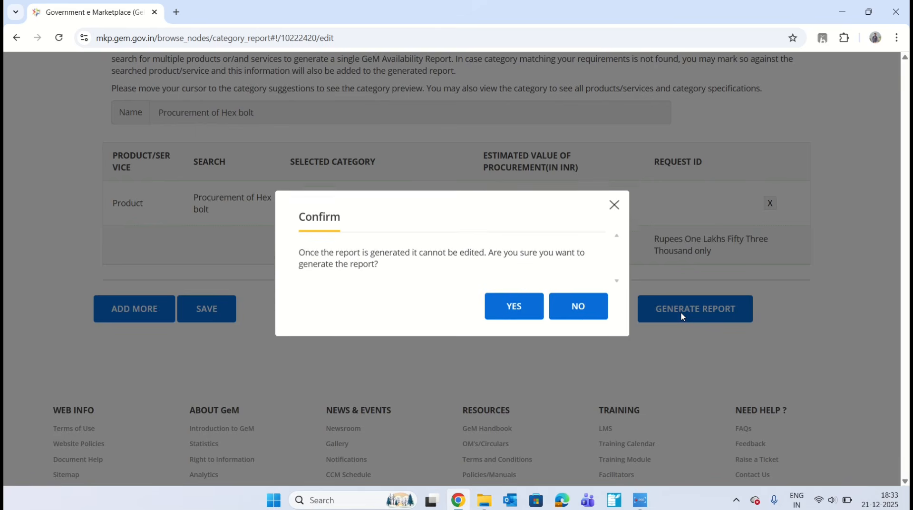
left_click(514, 312)
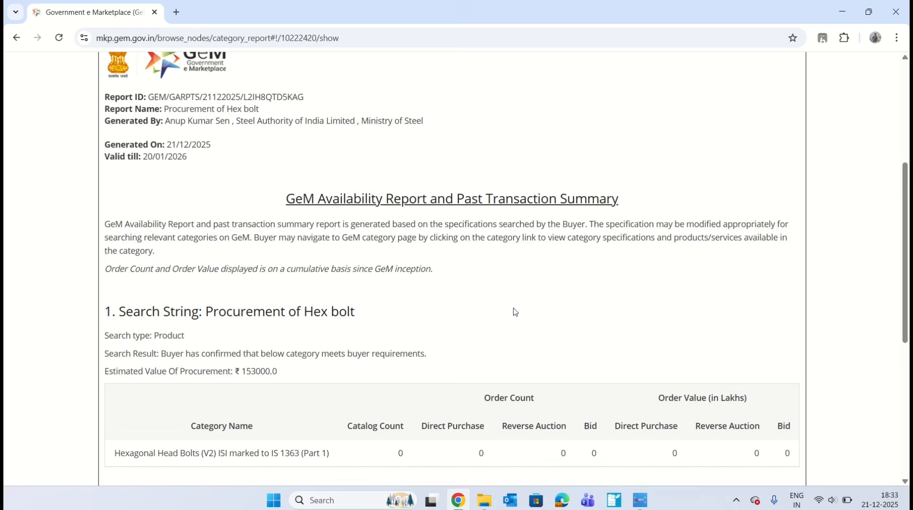
Review the generated availability report and download it.
scroll(513, 308, "up", 4)
scroll(513, 309, "down", 8)
scroll(513, 308, "up", 6)
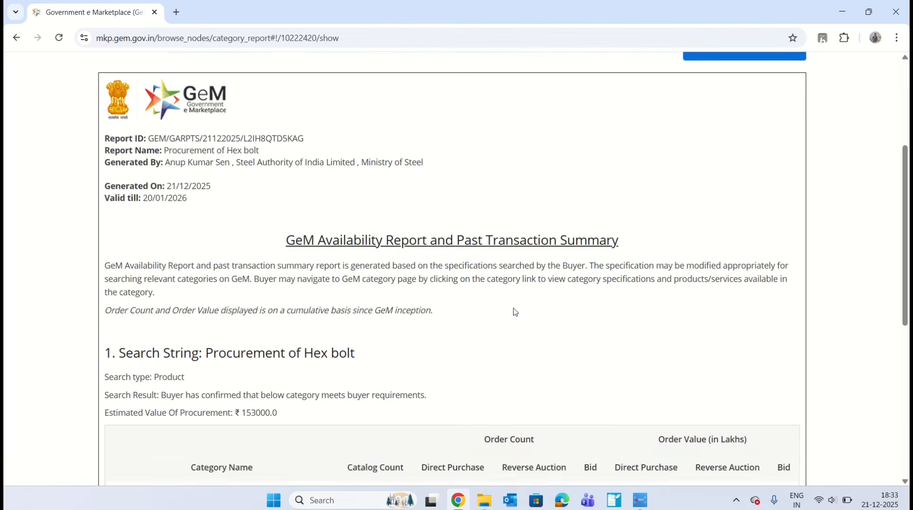
left_click(738, 85)
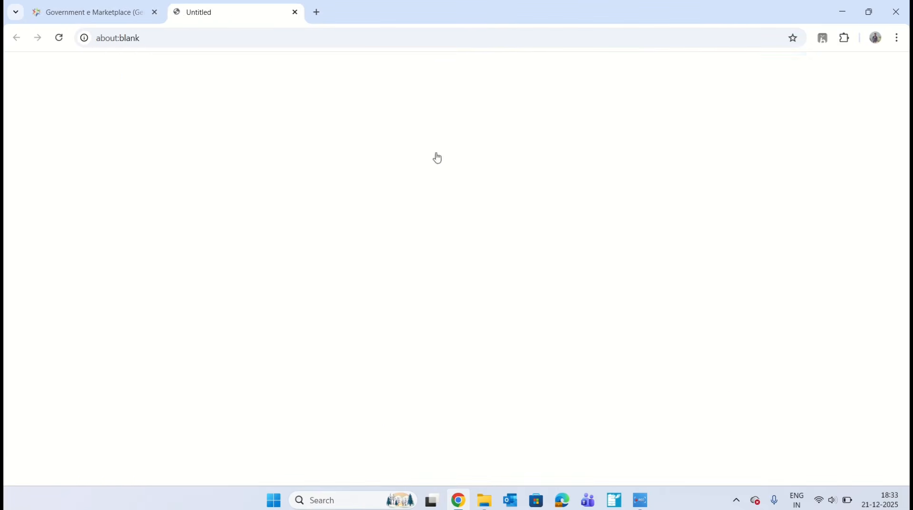
scroll(472, 239, "up", 3)
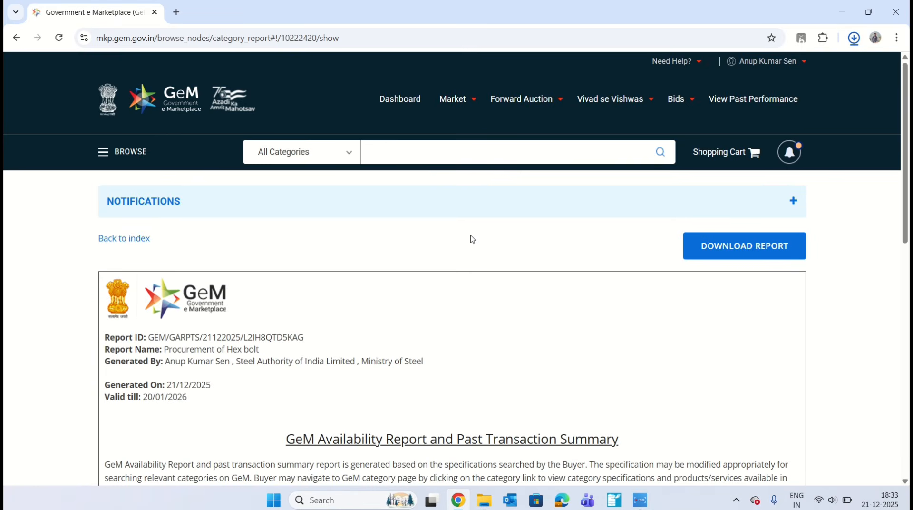
Return to the dashboard and reopen the GeM Availability Report list.
left_click(407, 99)
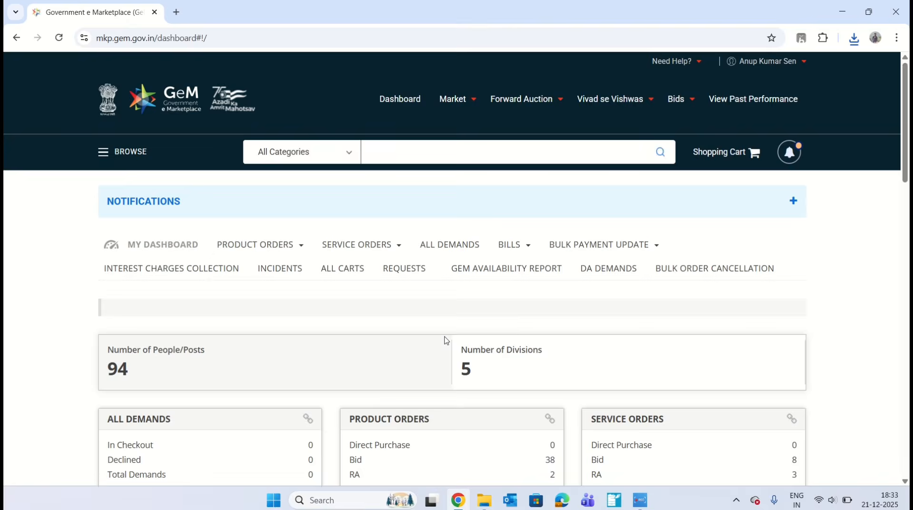
scroll(446, 340, "down", 2)
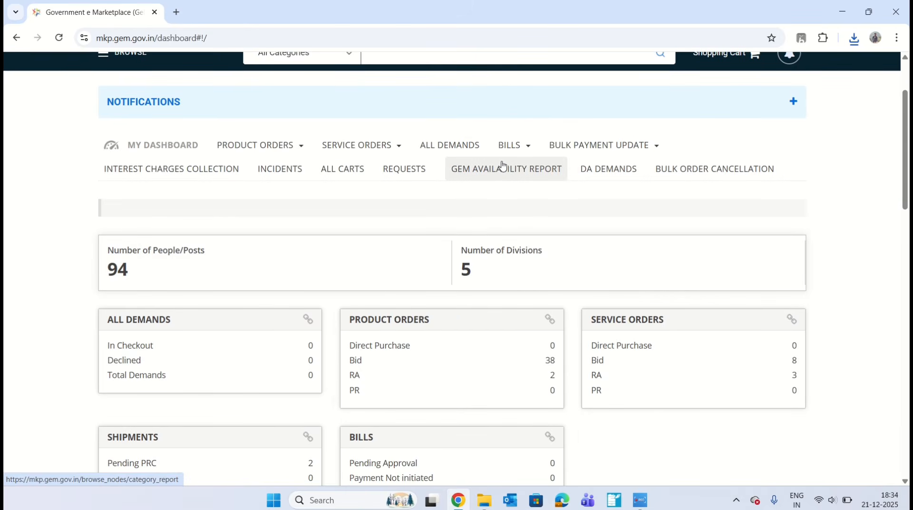
left_click(503, 165)
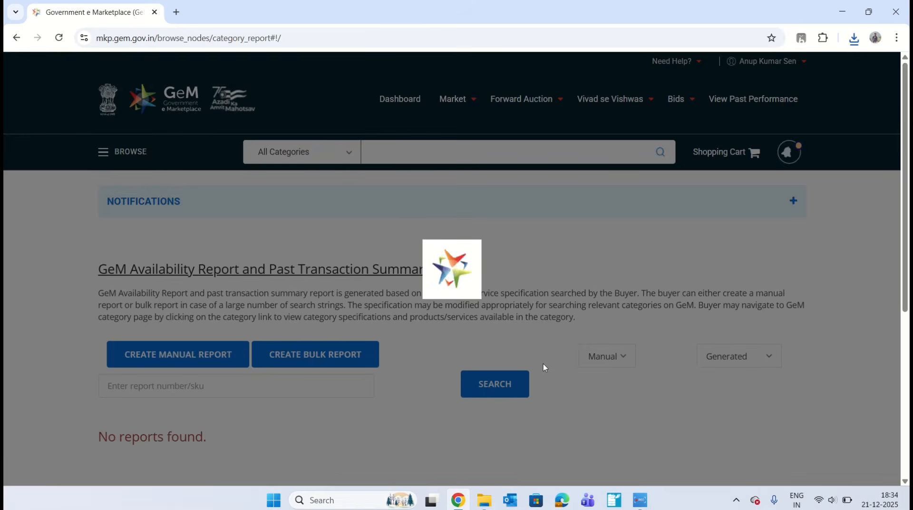
Go to page 2 of the report list, locate the Procurement of Hex bolt report, and highlight its creation date.
scroll(545, 367, "down", 10)
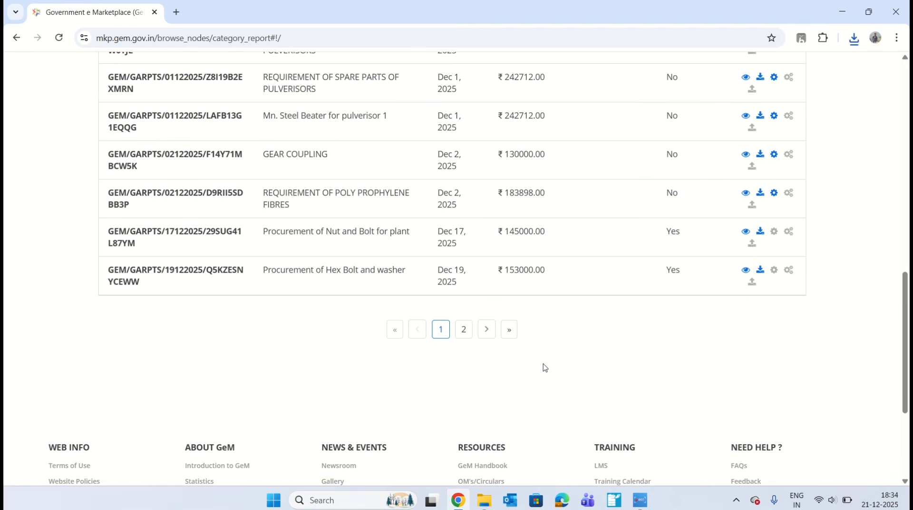
scroll(401, 269, "up", 5)
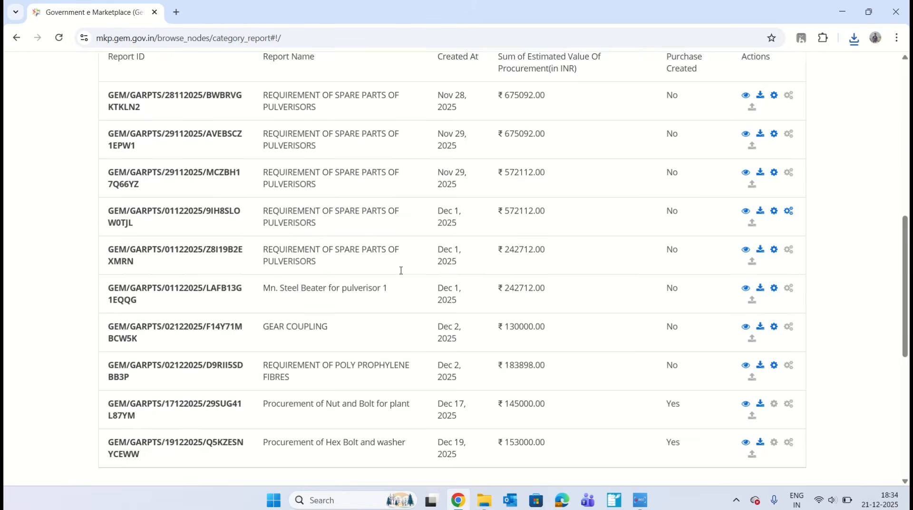
scroll(400, 269, "down", 6)
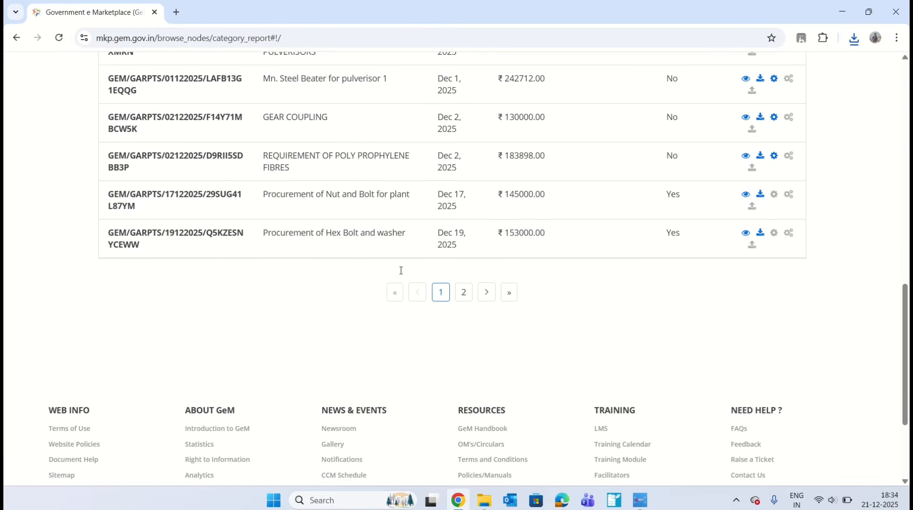
left_click(464, 293)
scroll(465, 249, "up", 3)
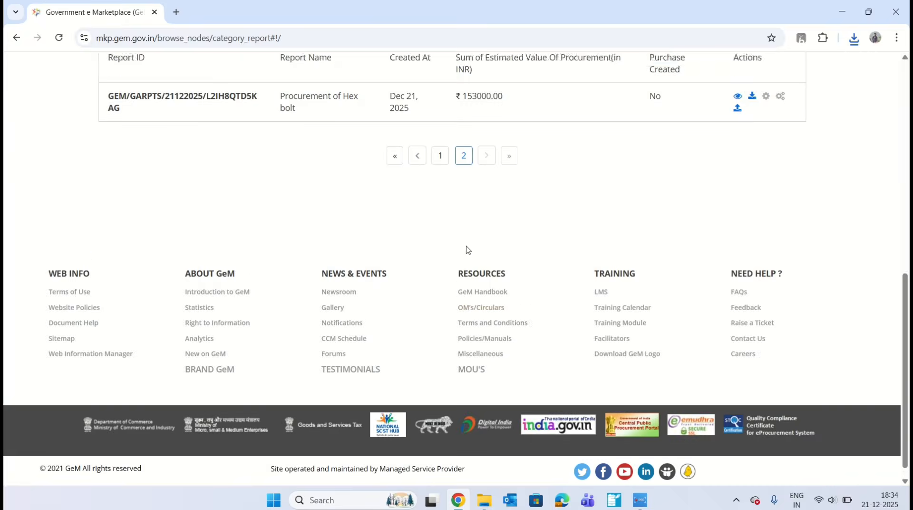
left_click_drag(390, 195, 409, 214)
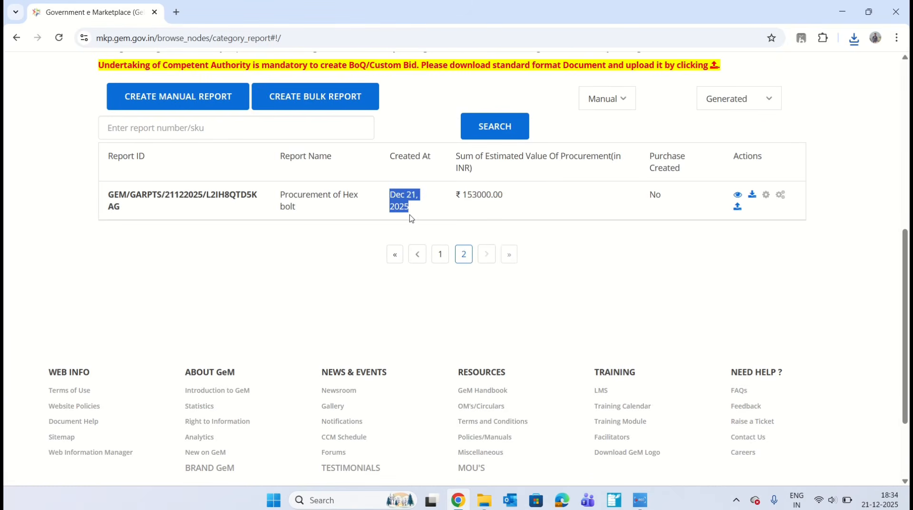
Upload report_GEM_GARPTS_21122025_L2IH8QTD5KAG.pdf as the competent authority undertaking for the Procurement of Hex bolt report and submit it.
left_click(409, 214)
scroll(199, 188, "up", 1)
scroll(198, 189, "up", 5)
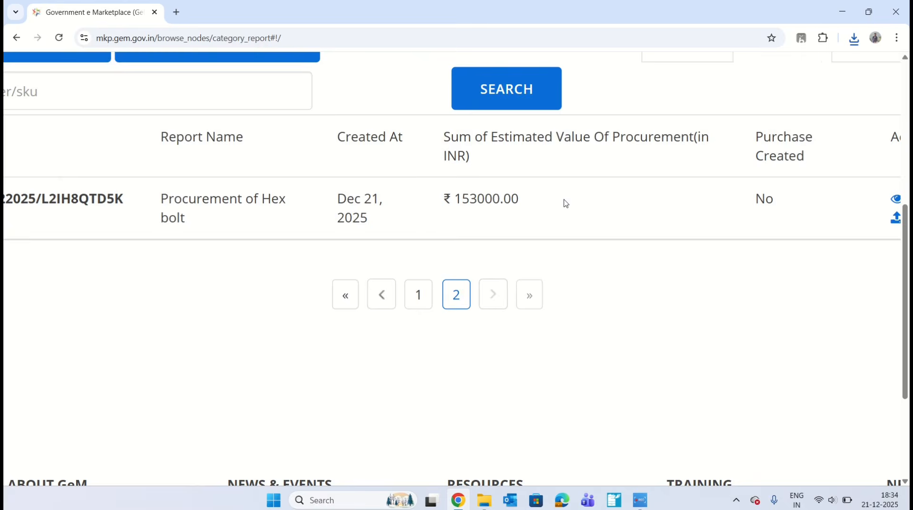
scroll(565, 202, "right", 5)
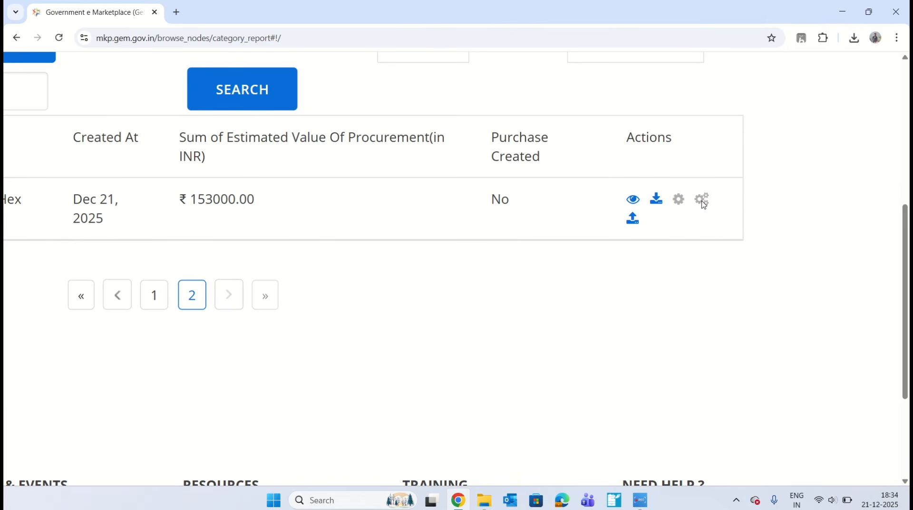
left_click(633, 219)
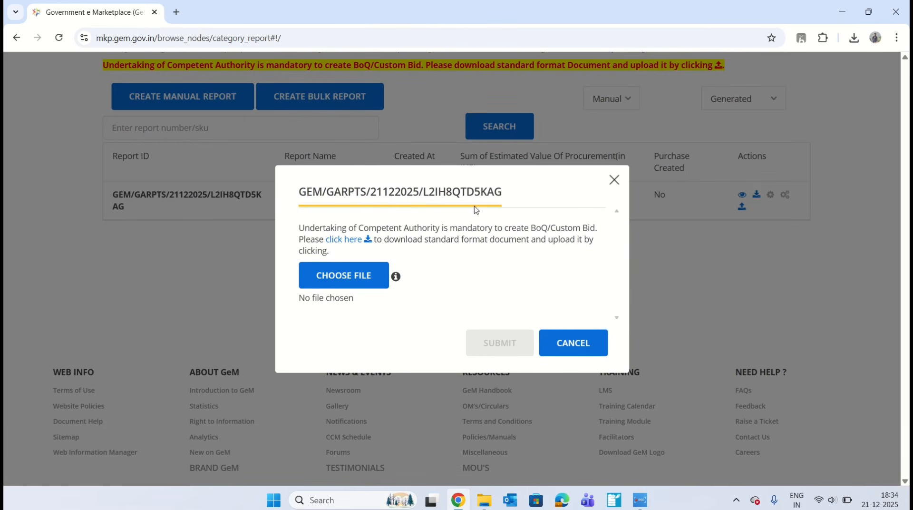
left_click(351, 275)
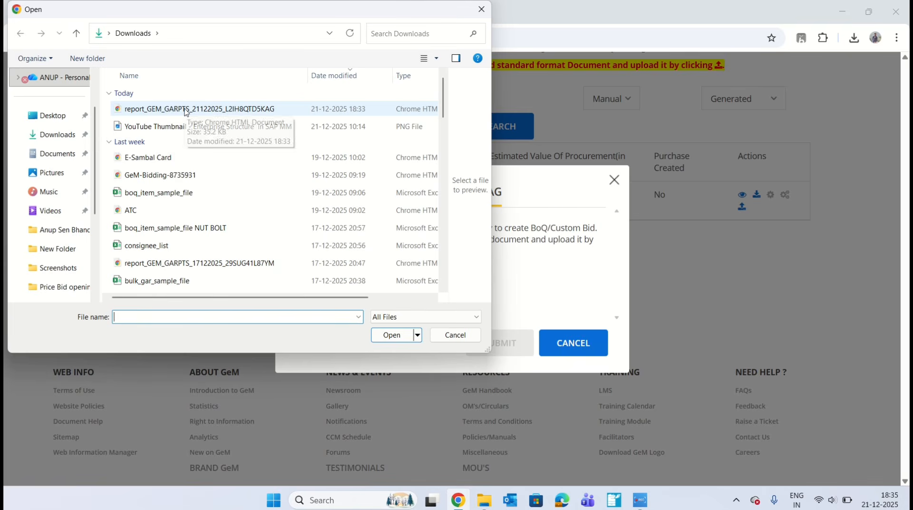
double_click(185, 109)
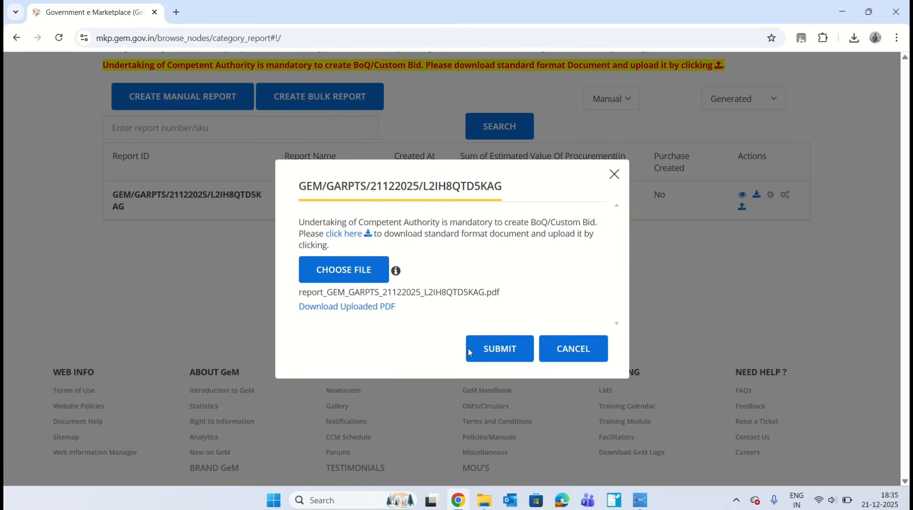
left_click(501, 355)
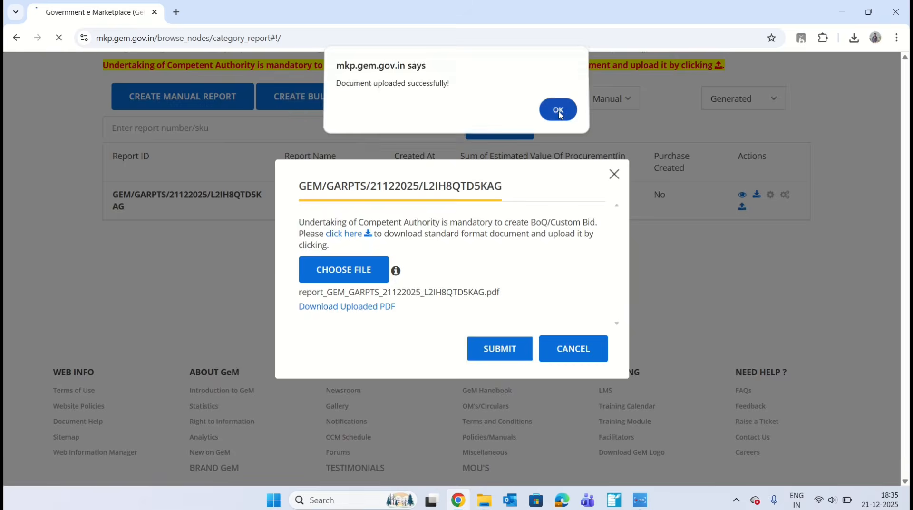
left_click(556, 114)
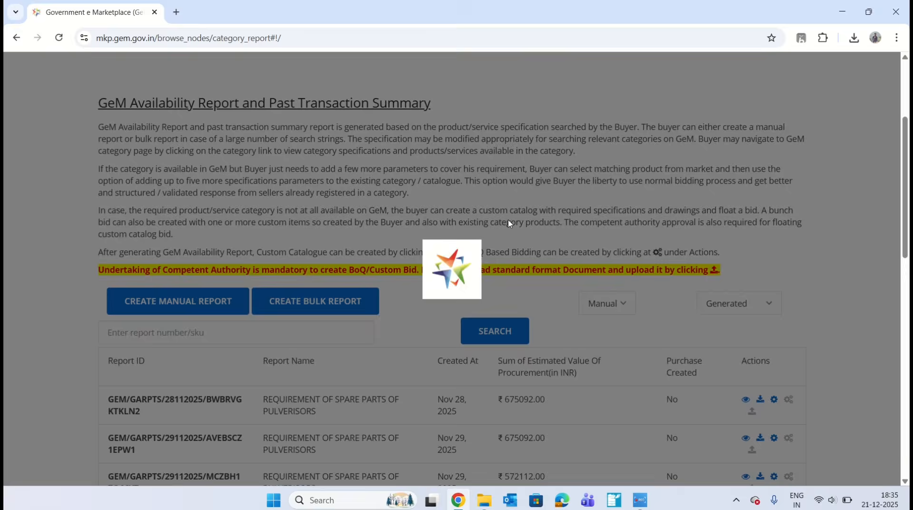
Open page 2 of the report list and check the actions available for the Procurement of Hex bolt report.
scroll(509, 222, "down", 3)
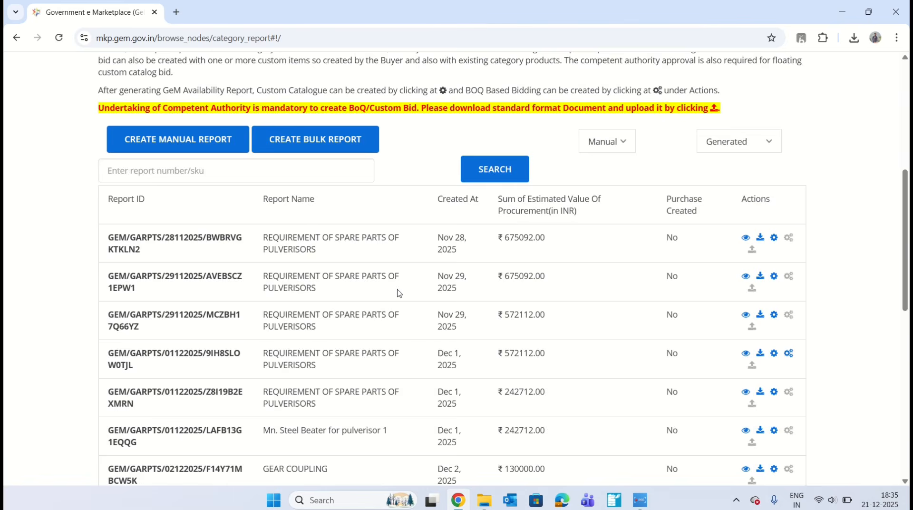
scroll(399, 292, "down", 6)
left_click(463, 341)
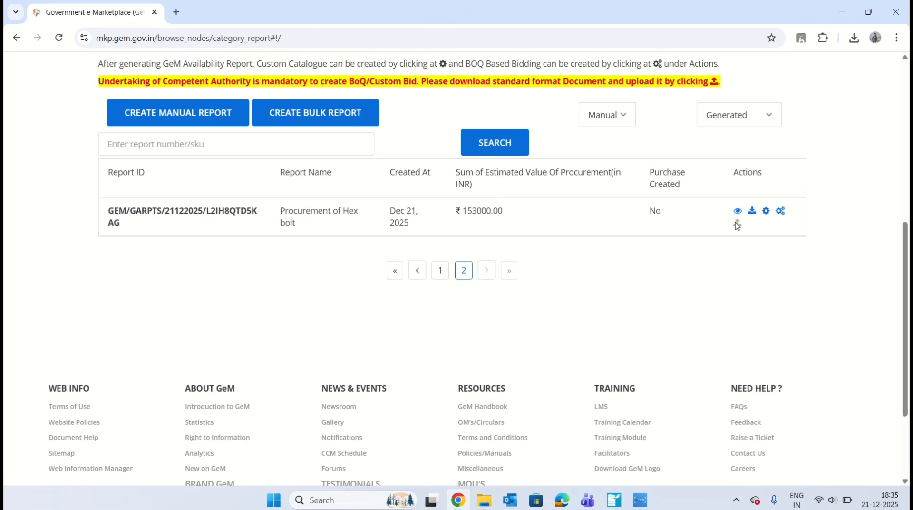
scroll(736, 225, "up", 4)
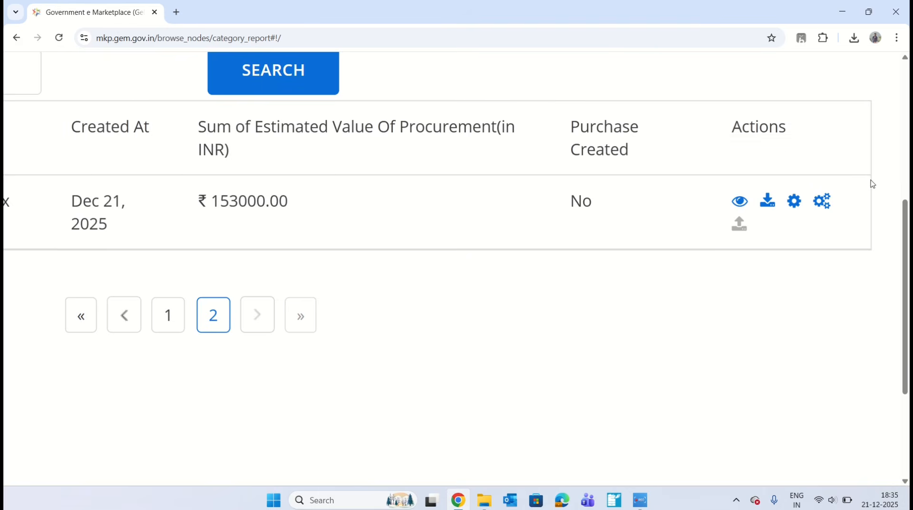
scroll(829, 187, "right", 2)
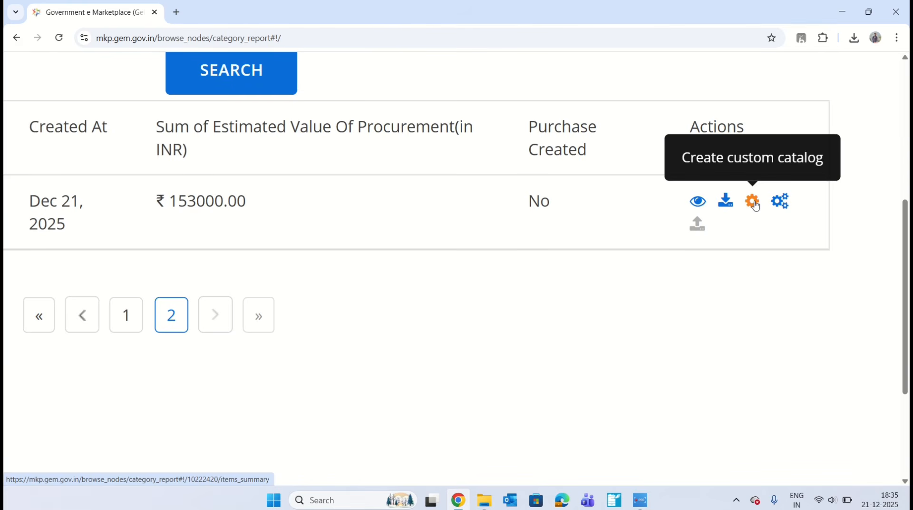
Start BOQ bidding from the Hex bolt report, agree to the Custom/BOQ bid consent, and acknowledge the pending payments reminder.
left_click(784, 202)
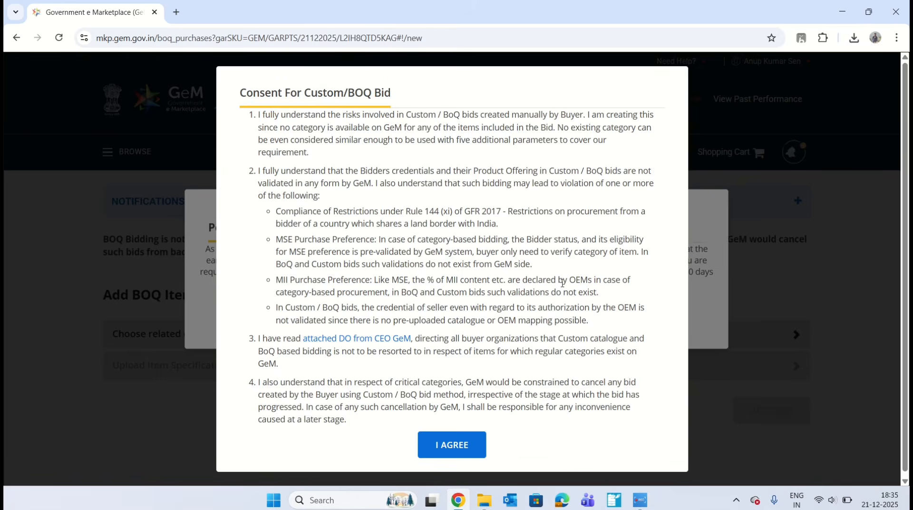
scroll(452, 449, "down", 1)
left_click(452, 448)
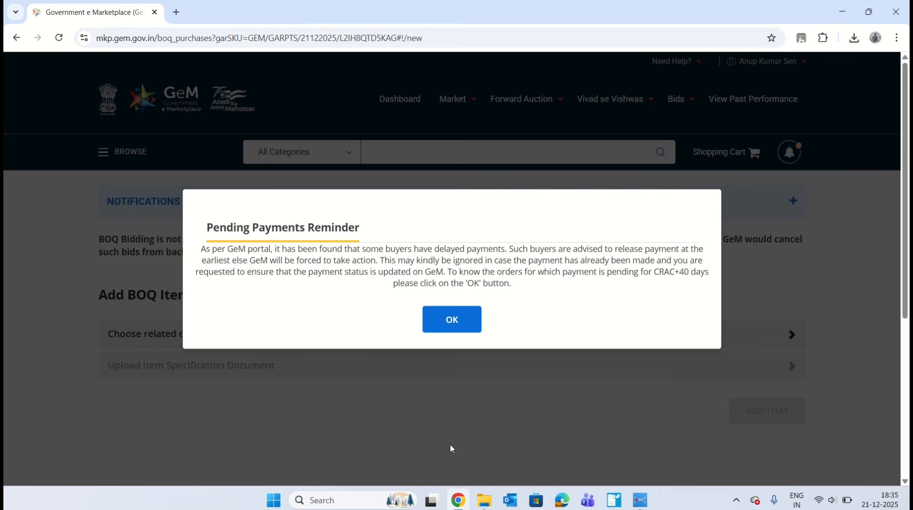
left_click(451, 323)
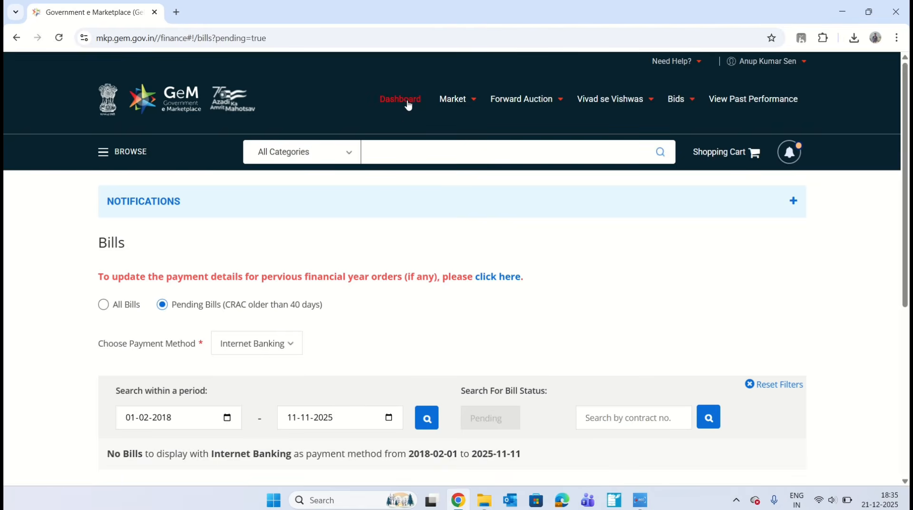
Return to the GeM Availability Report list through the dashboard and show the Procurement of Hex bolt report on page 2.
left_click(406, 102)
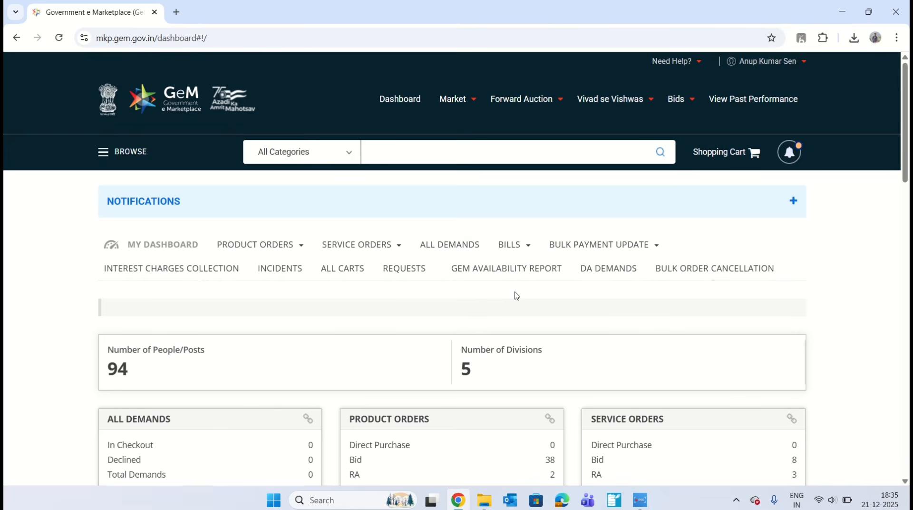
left_click(525, 270)
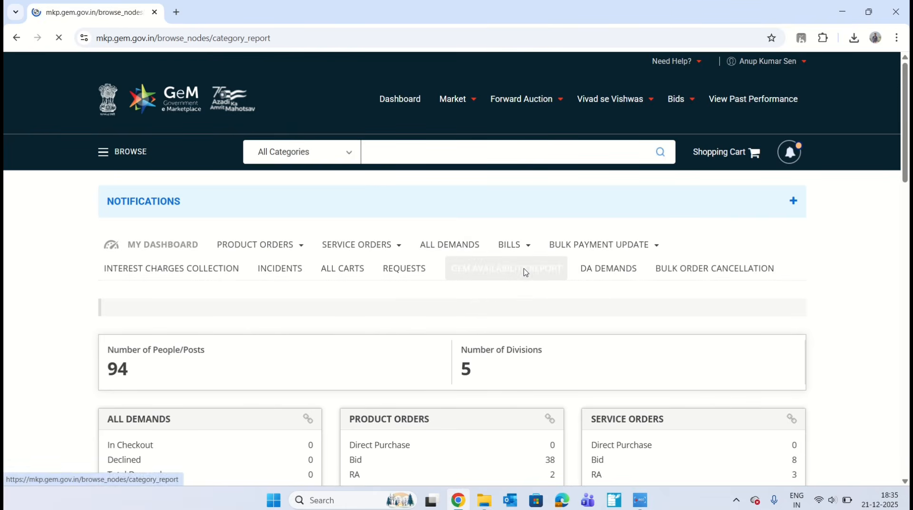
scroll(614, 349, "down", 8)
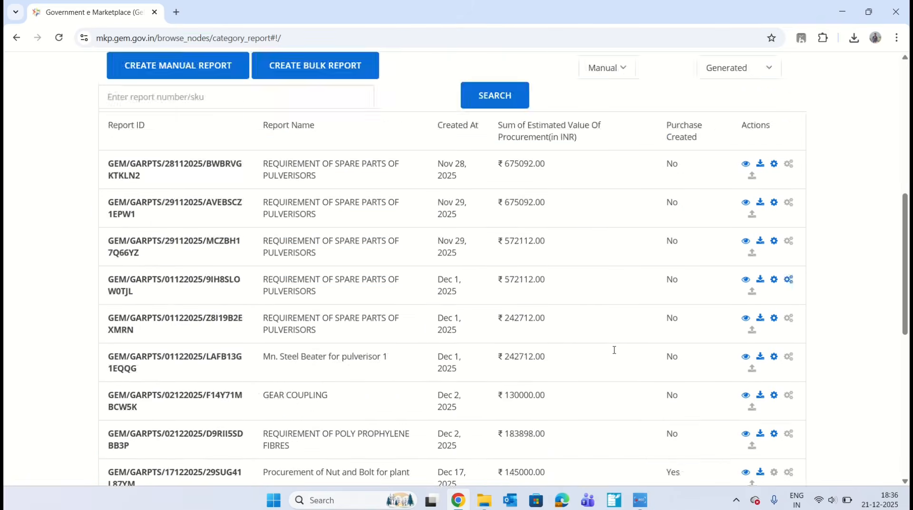
scroll(614, 349, "down", 4)
left_click(468, 386)
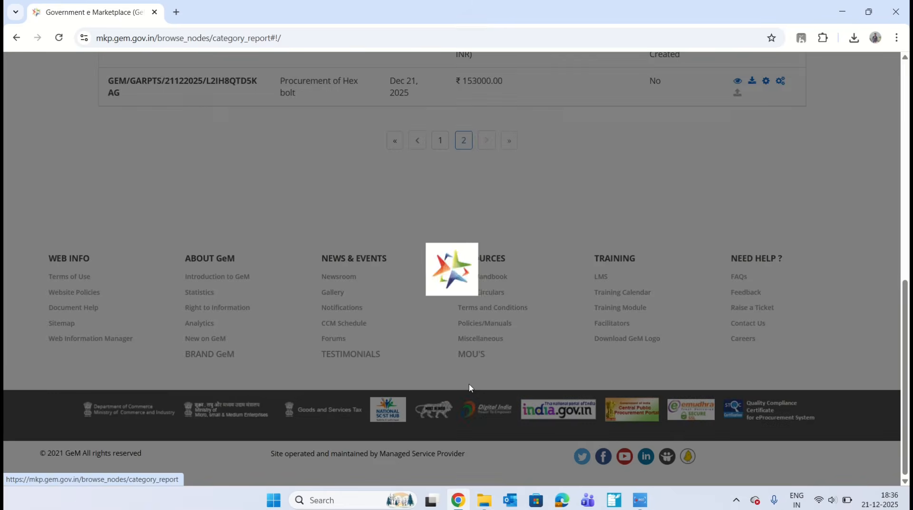
scroll(613, 283, "up", 3)
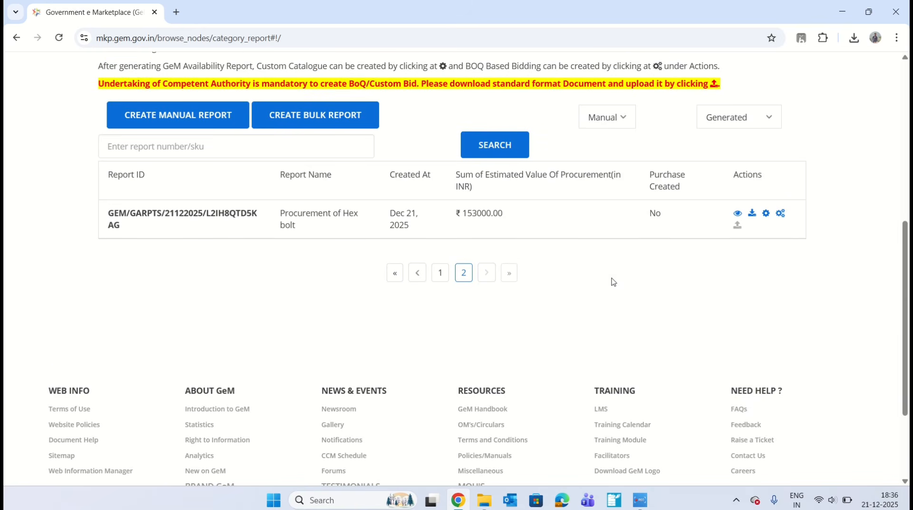
Start BOQ bidding for the Hex bolt report and add the related category Hexagonal Head Bolts (V2) ISI marked to IS 1363 (Part 1).
left_click(781, 213)
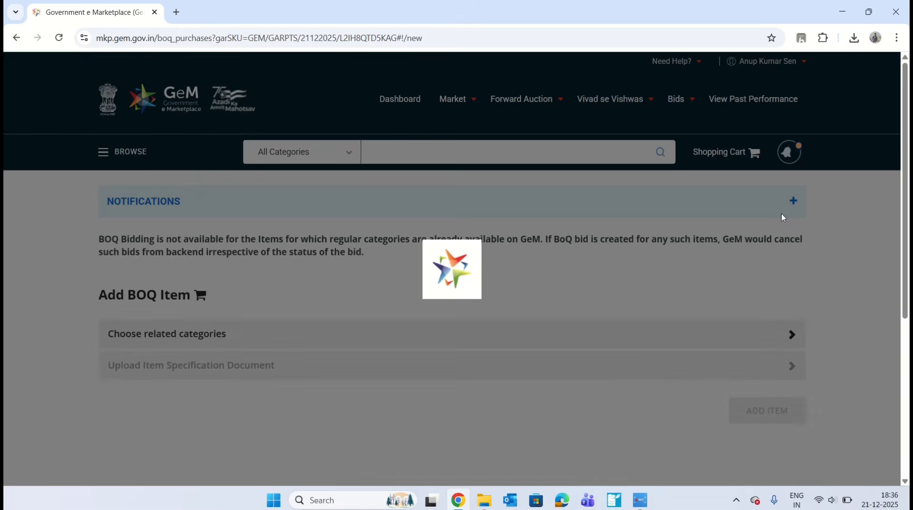
scroll(387, 352, "down", 3)
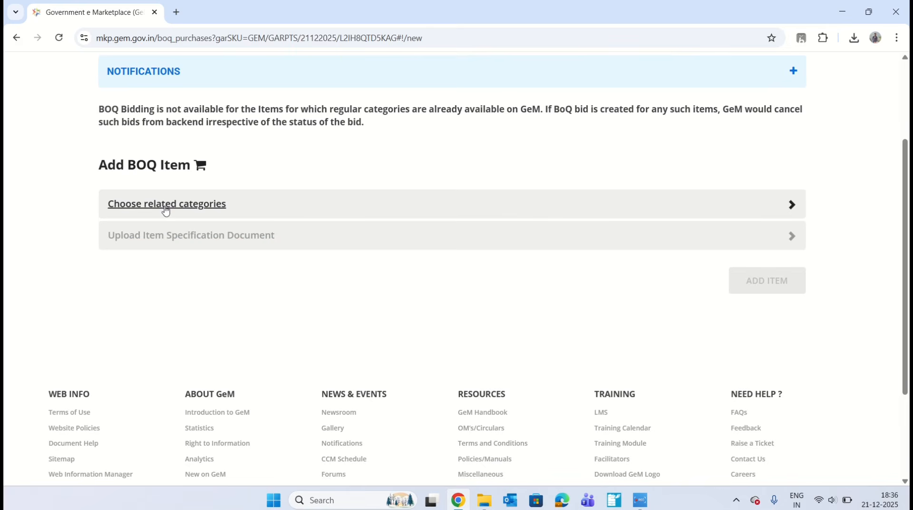
left_click(791, 203)
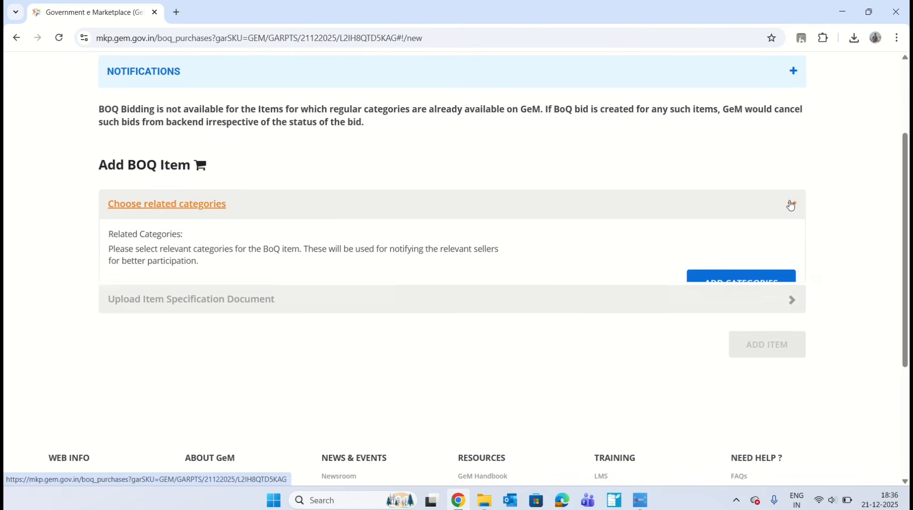
left_click(741, 281)
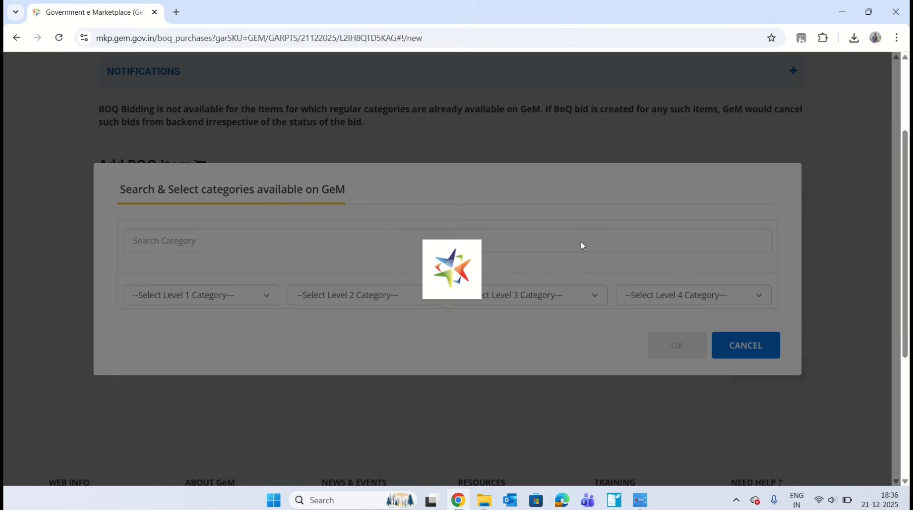
type("Procurement of Hex bolt")
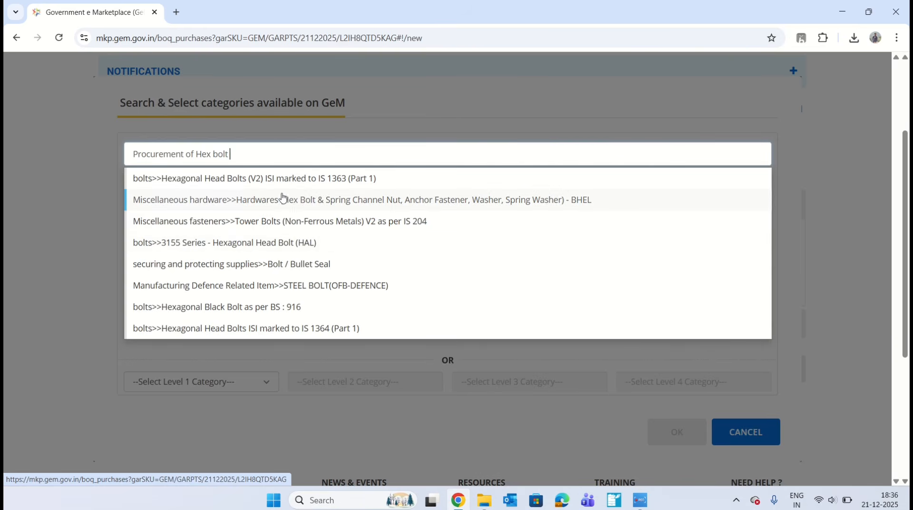
left_click(269, 184)
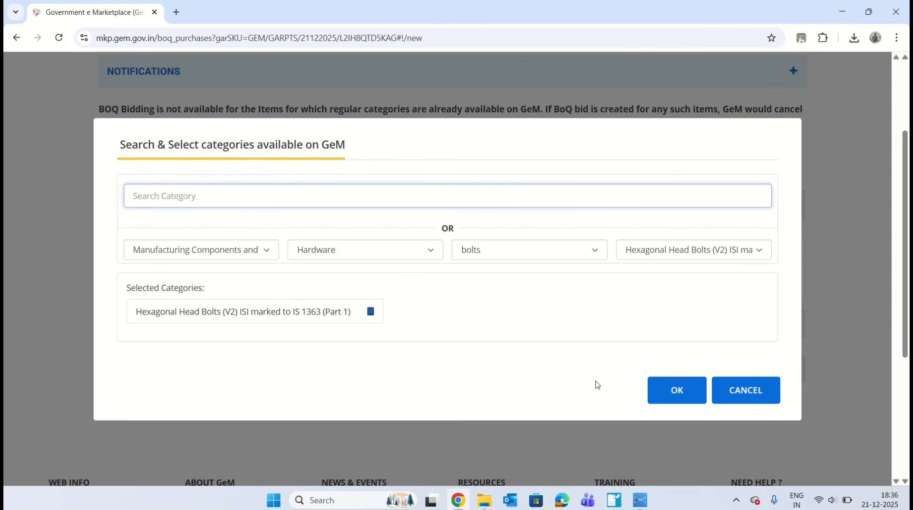
left_click(685, 402)
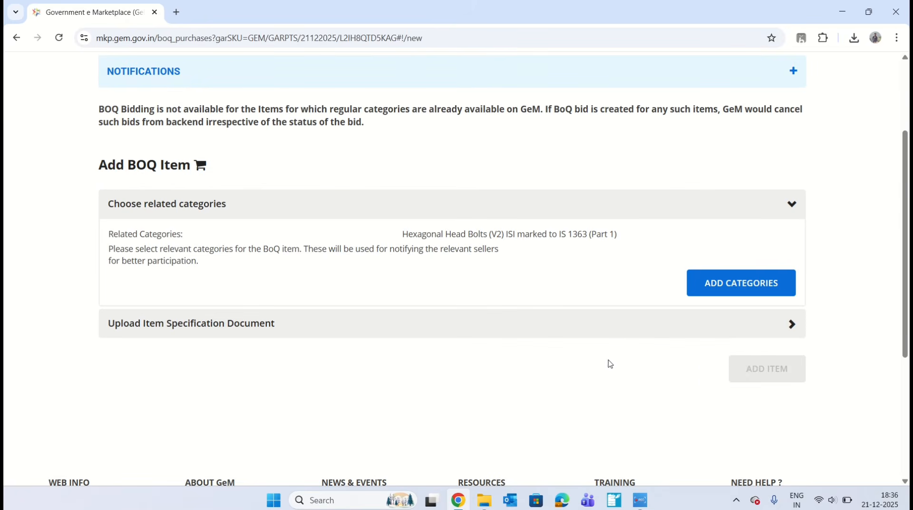
Set the BOQ item's estimated value to 153000 and attach report_GEM_GARPTS_21122025_L2IH8QTD5KAG.pdf as the item specification document.
left_click(790, 324)
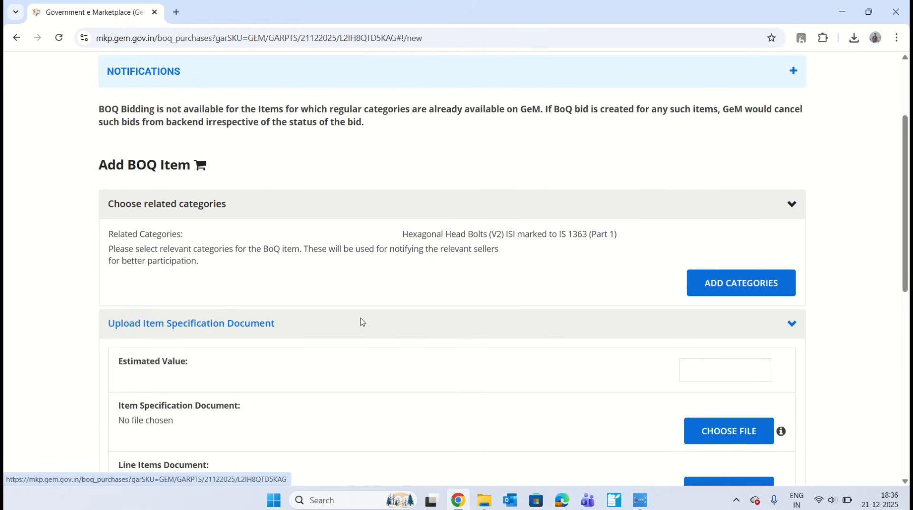
scroll(361, 322, "down", 3)
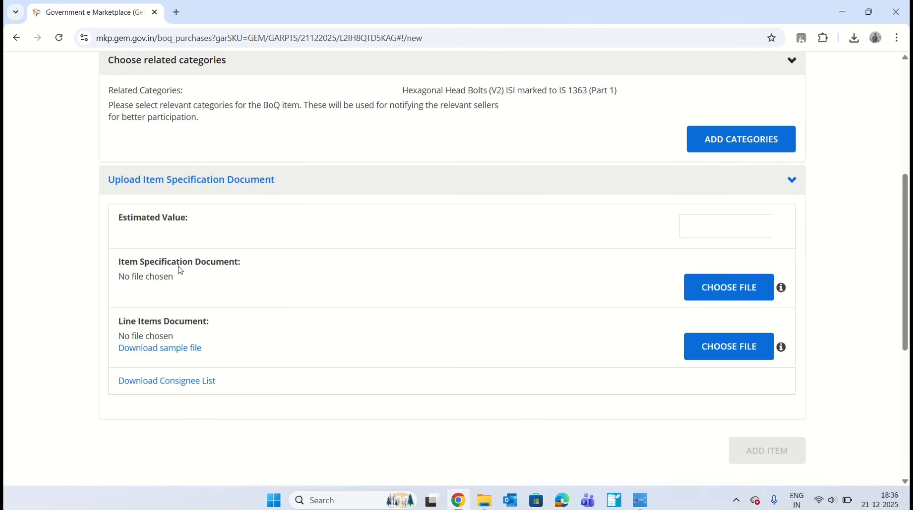
left_click(681, 228)
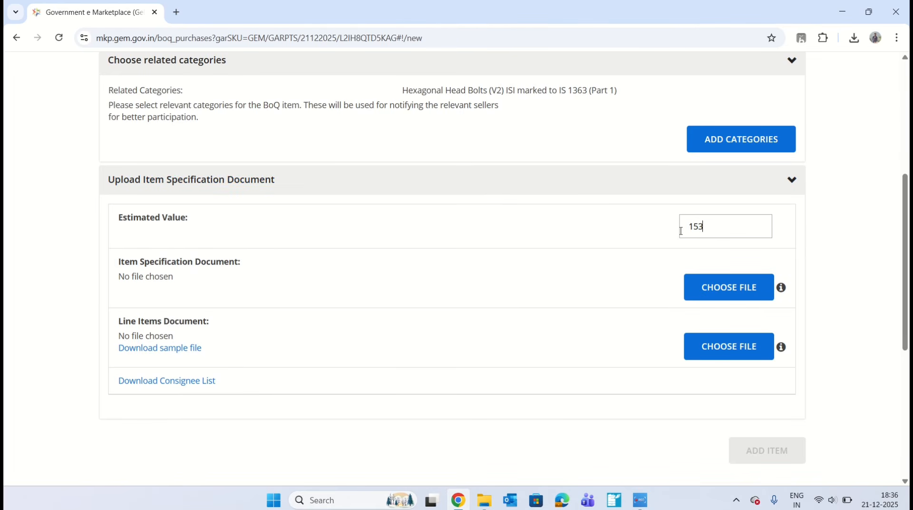
left_click(605, 254)
left_click(721, 283)
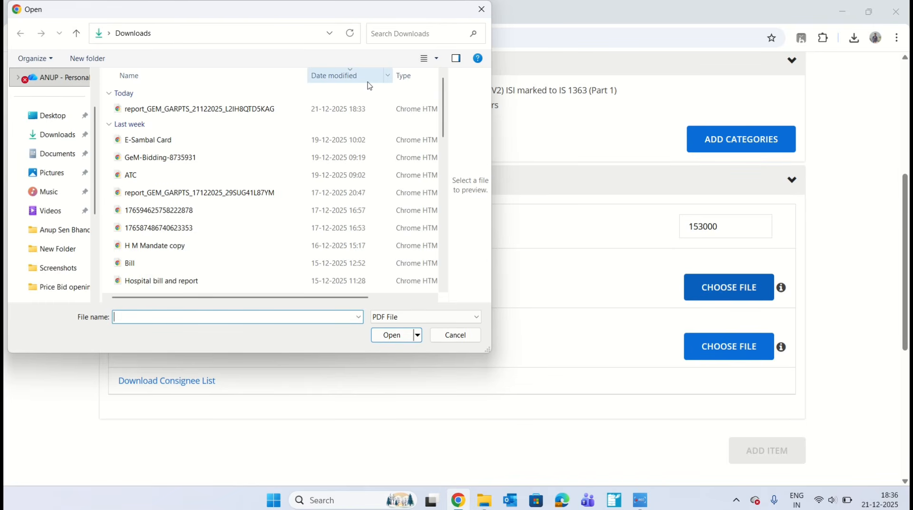
double_click(239, 112)
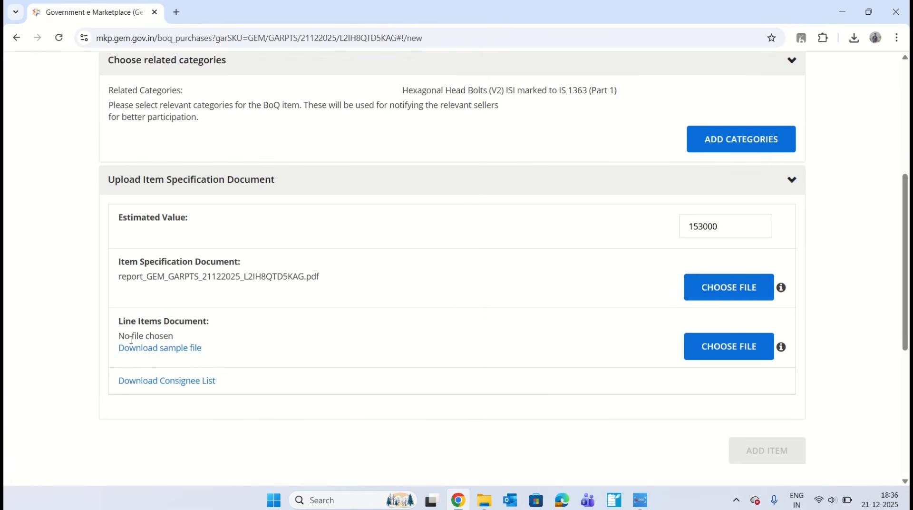
scroll(142, 322, "up", 5)
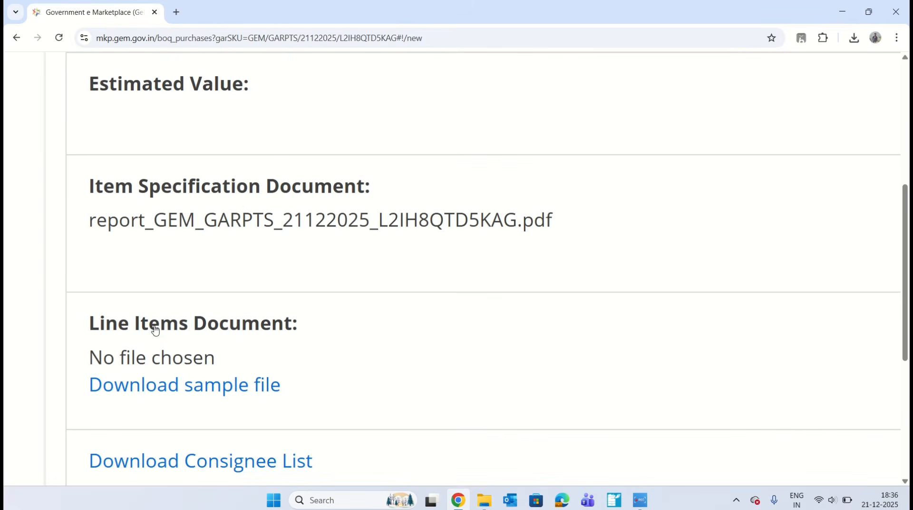
scroll(155, 329, "down", 3)
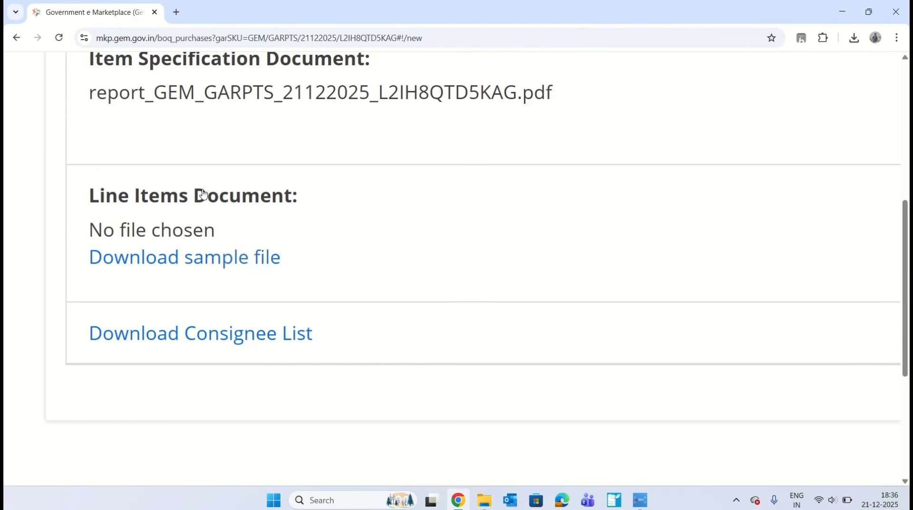
scroll(193, 199, "down", 2)
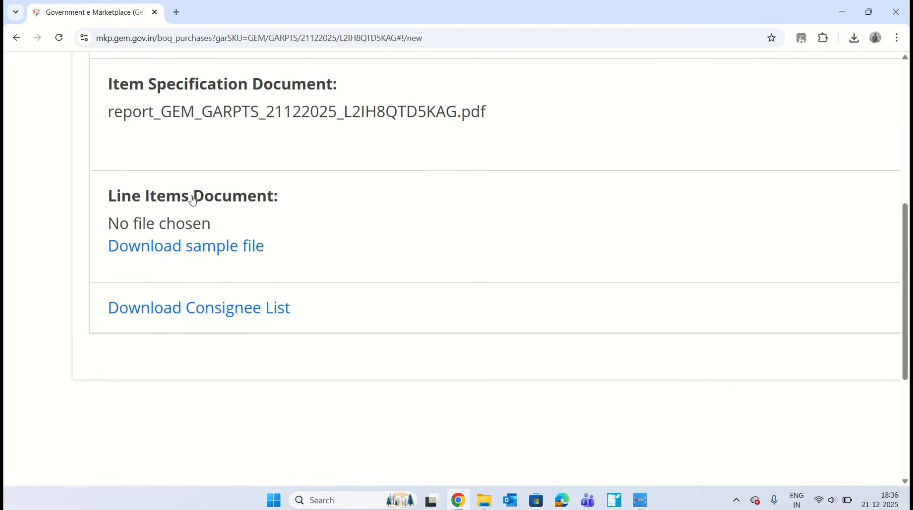
scroll(269, 322, "down", 4)
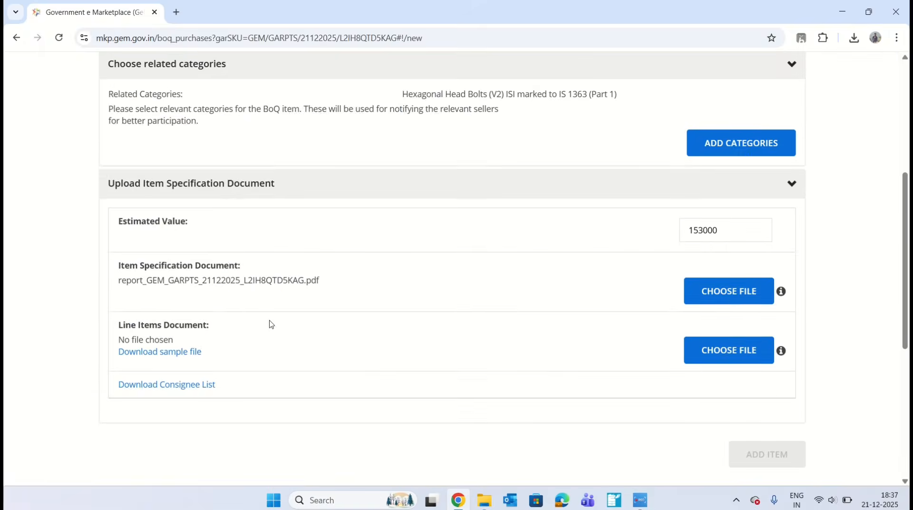
Open the boq_item_sample_file NUT BOLT file from the Downloads folder in File Explorer.
scroll(274, 326, "down", 1)
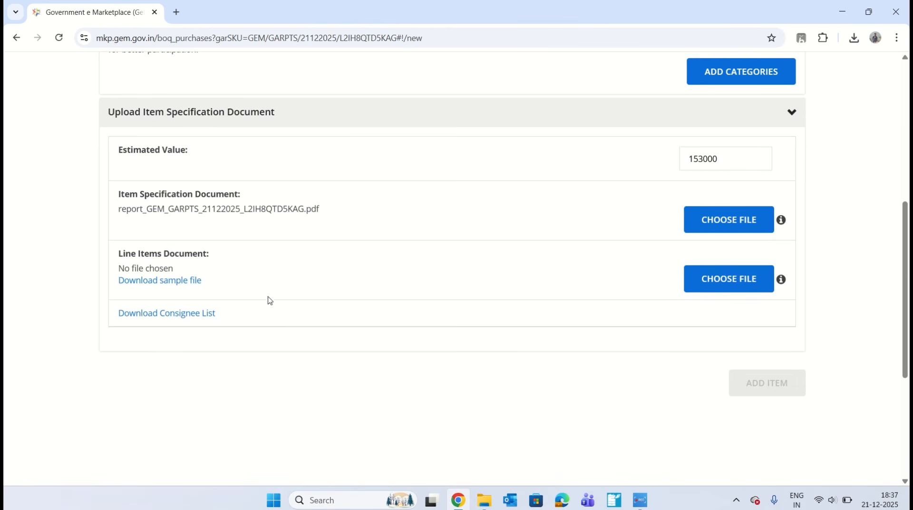
left_click(484, 498)
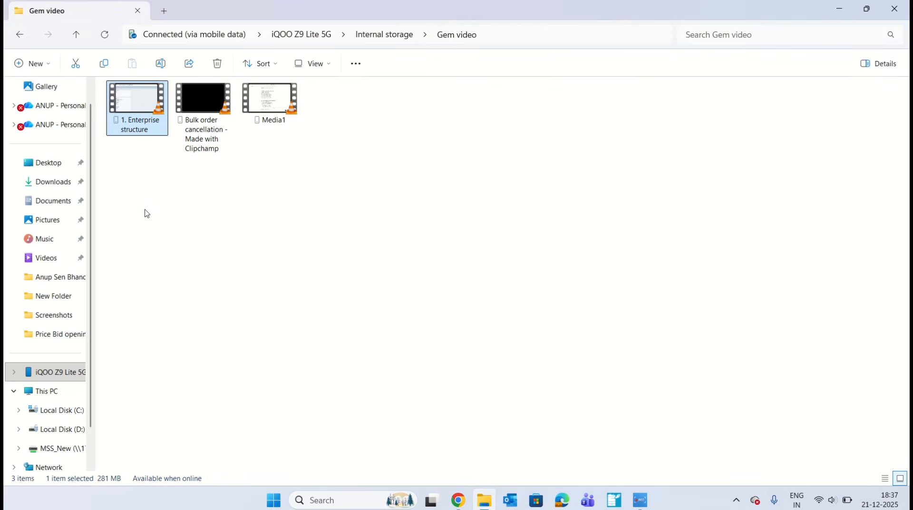
left_click(47, 185)
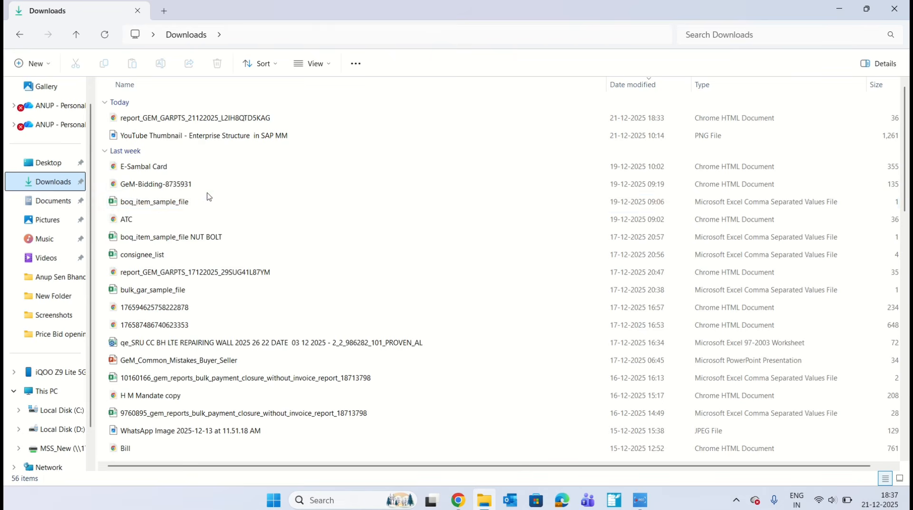
double_click(204, 238)
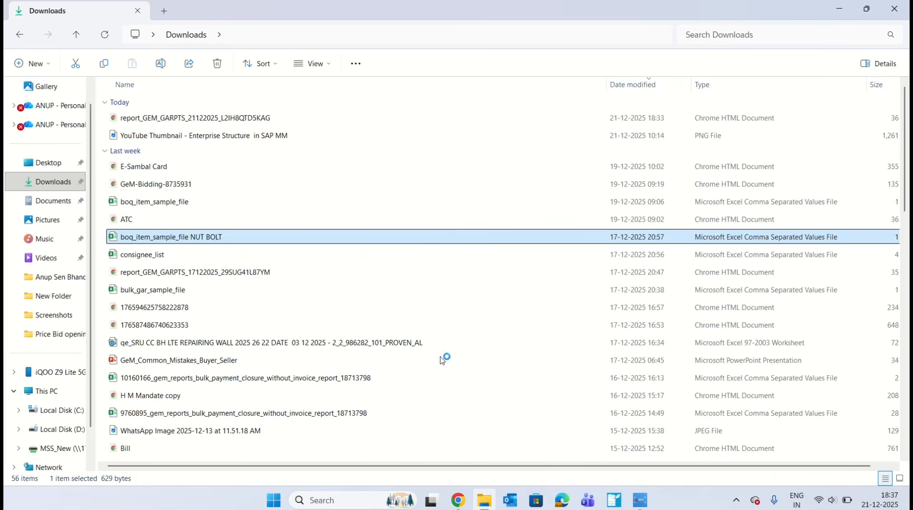
Return to the GeM page in Chrome and review the Line Items Document section with its sample file and consignee list links.
left_click(461, 499)
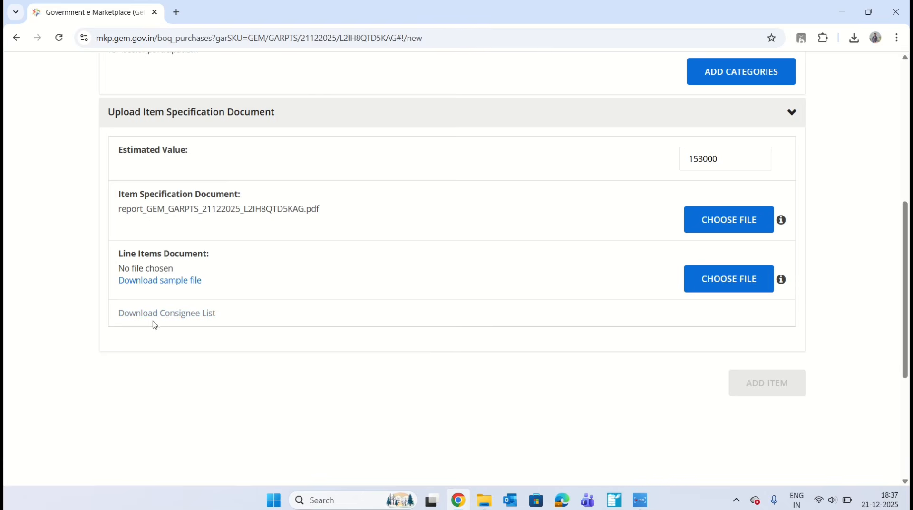
scroll(153, 321, "up", 2)
scroll(153, 325, "up", 3)
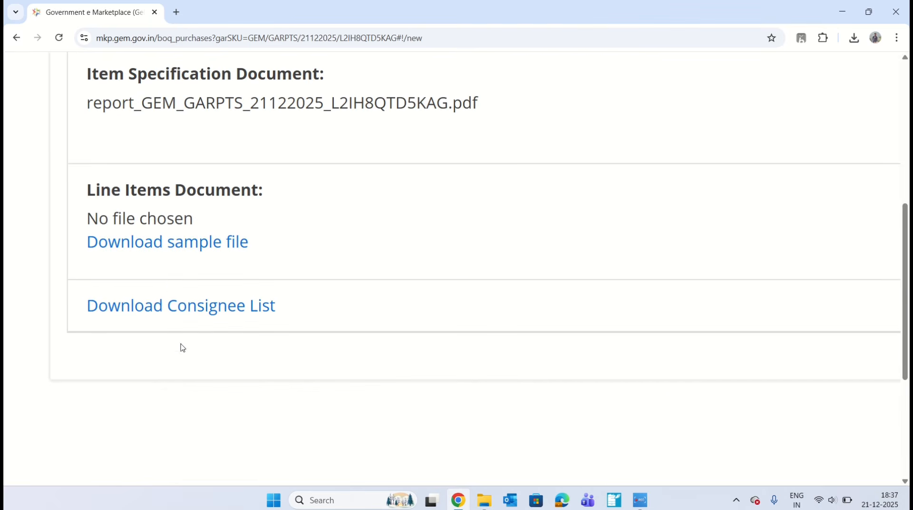
scroll(204, 328, "down", 5)
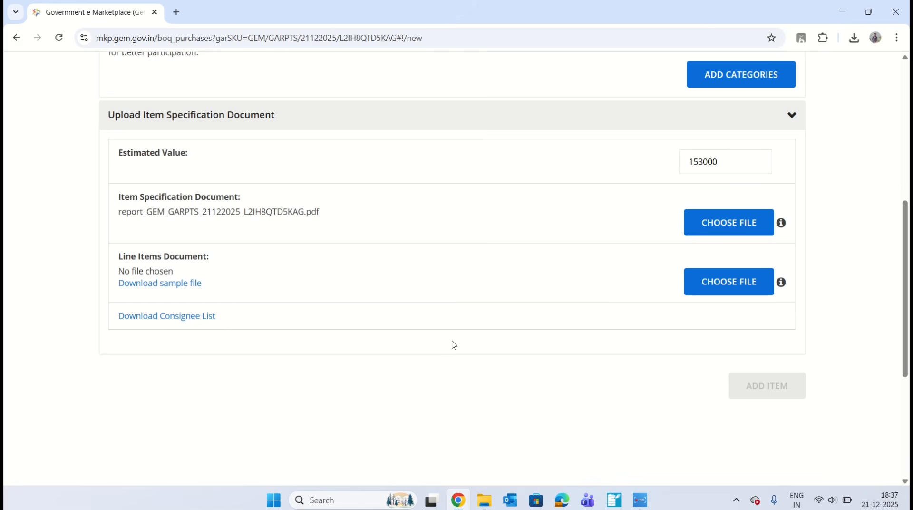
scroll(454, 345, "up", 2)
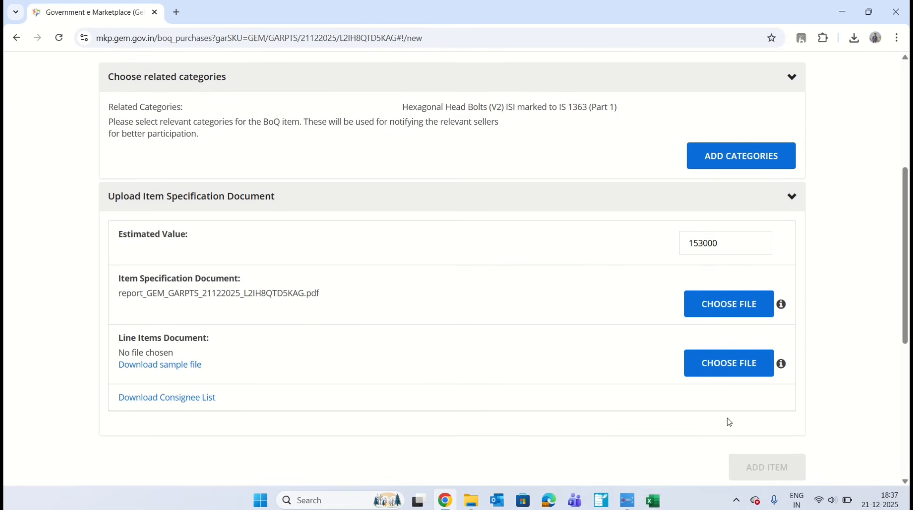
Switch to the boq_item_sample_file NUT BOLT sheet in Excel and fit the Item Title column to its contents.
left_click(652, 499)
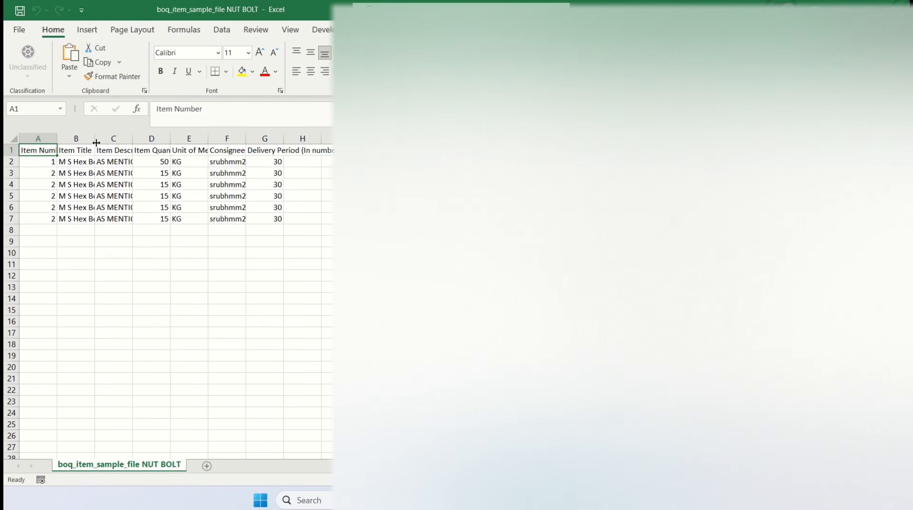
double_click(96, 142)
left_click(96, 138)
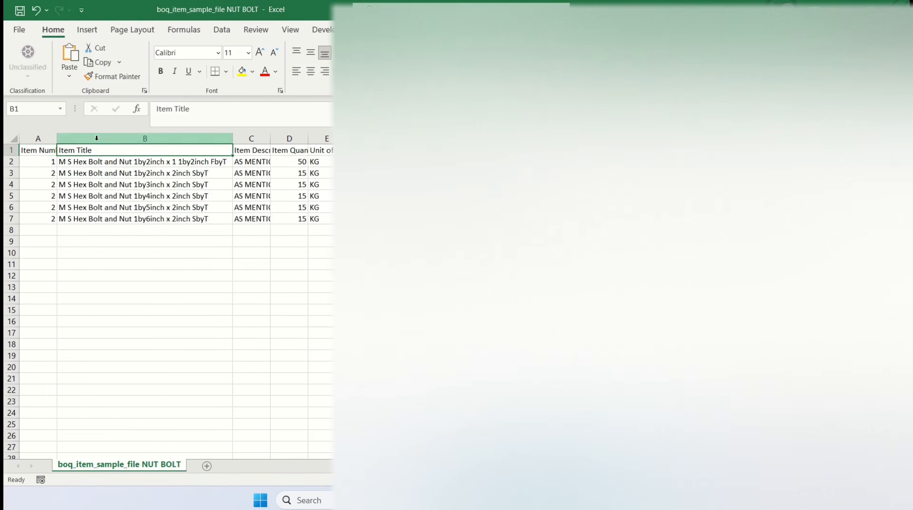
Examine the column headings from Item Title to Delivery Period and the listed hex bolt titles at a larger zoom.
key("Right")
key("Right")
key("Right")
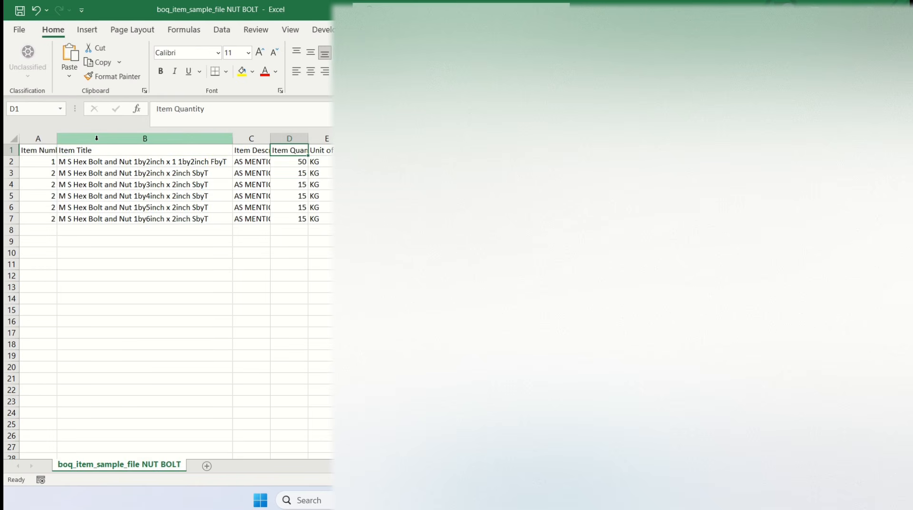
key("Right")
key("Right")
key("Right")
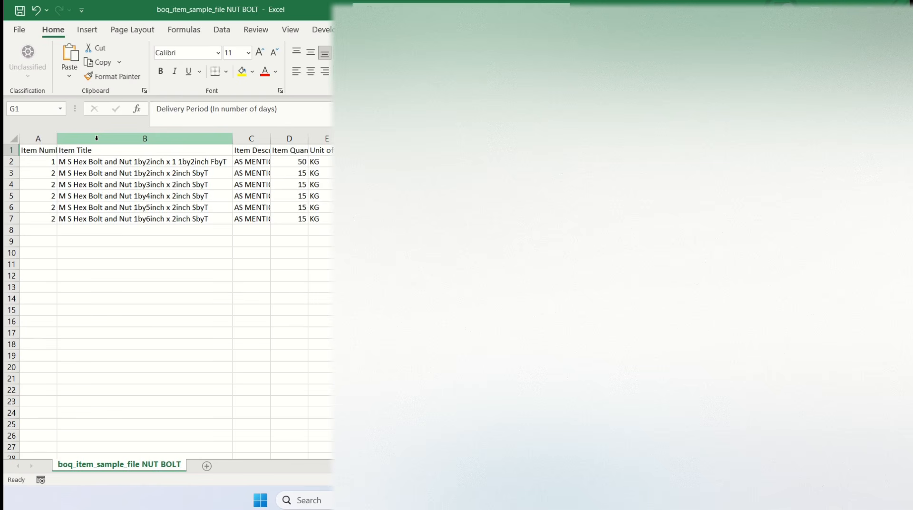
key("Right")
key("Left")
key("Home")
key("Down")
key("Right")
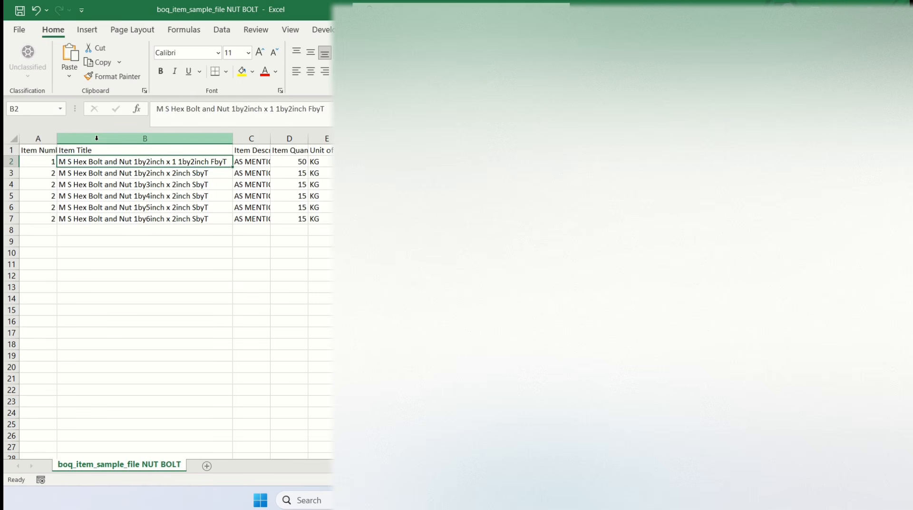
key("Right")
key("Left")
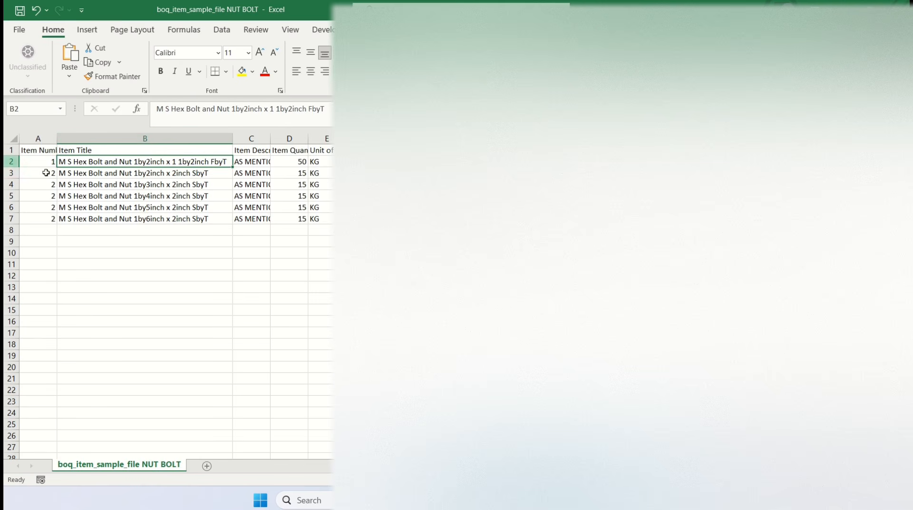
scroll(115, 183, "up", 4, "ctrl")
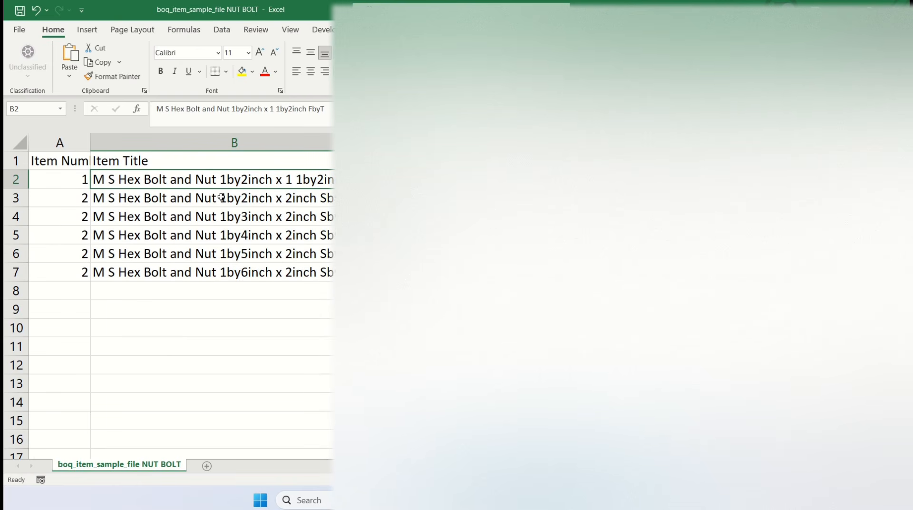
scroll(252, 189, "up", 3, "ctrl")
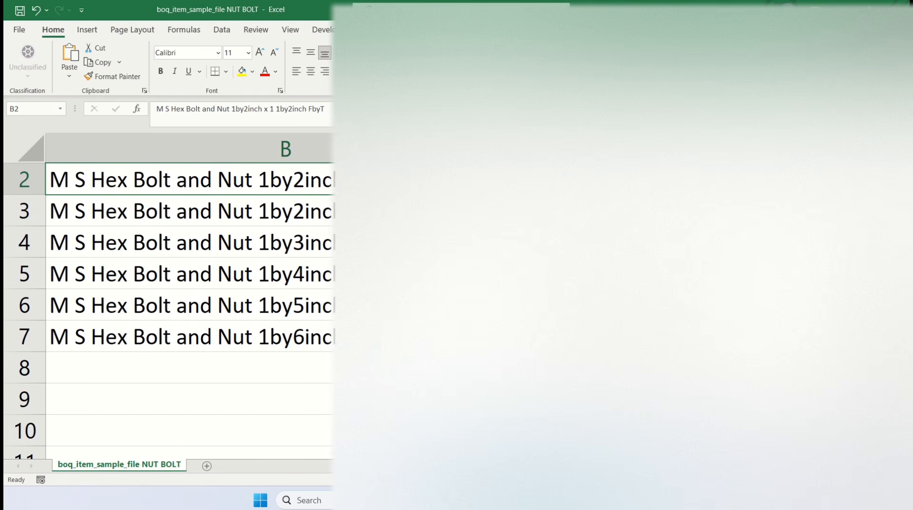
Try the size notations 1/2 and 1/2" in cell B8 below the item titles, clearing the cell after each.
left_click(291, 377)
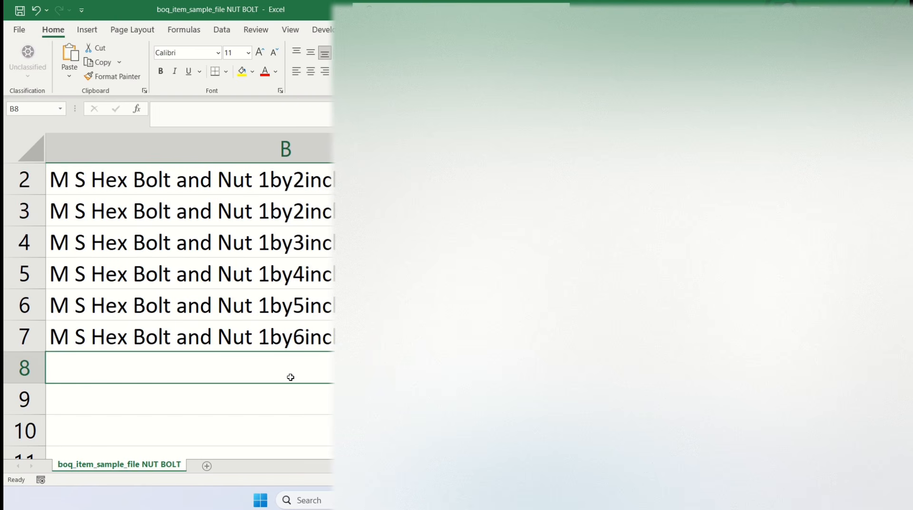
type("1/2")
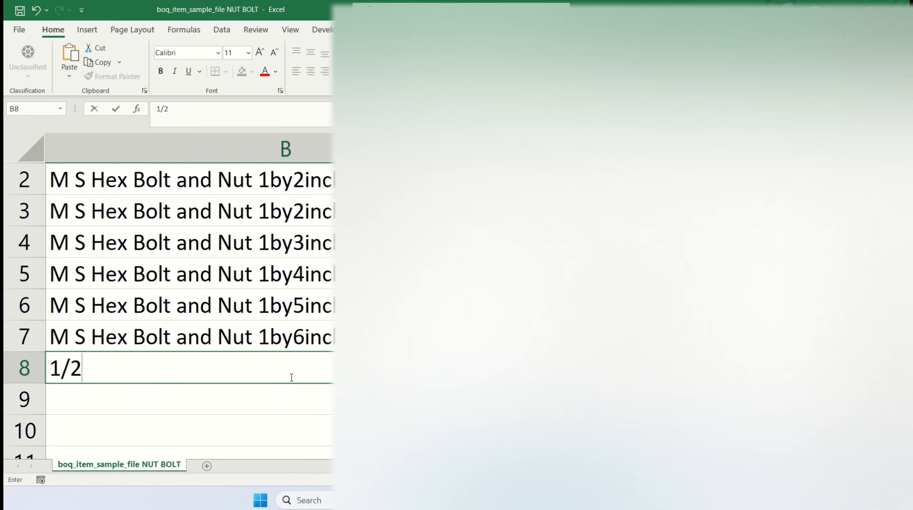
key("ctrl+Return")
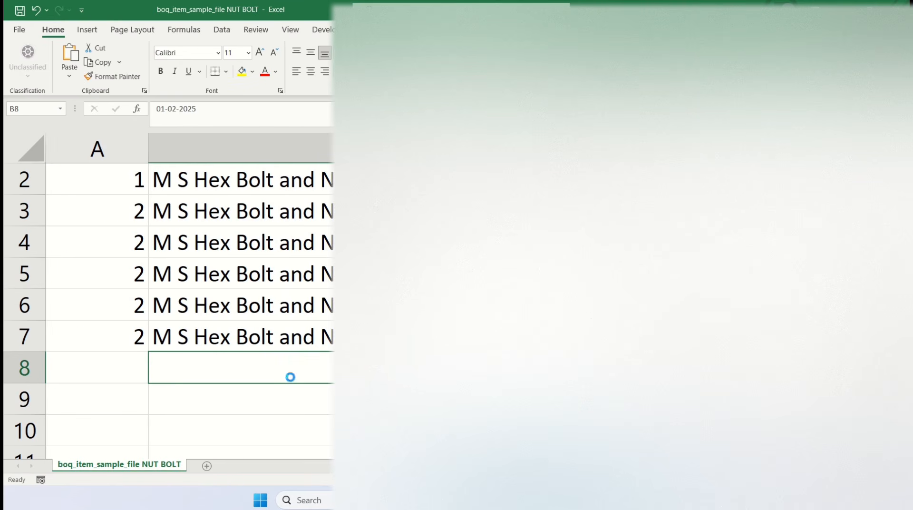
key("ctrl+z")
type("1/2")
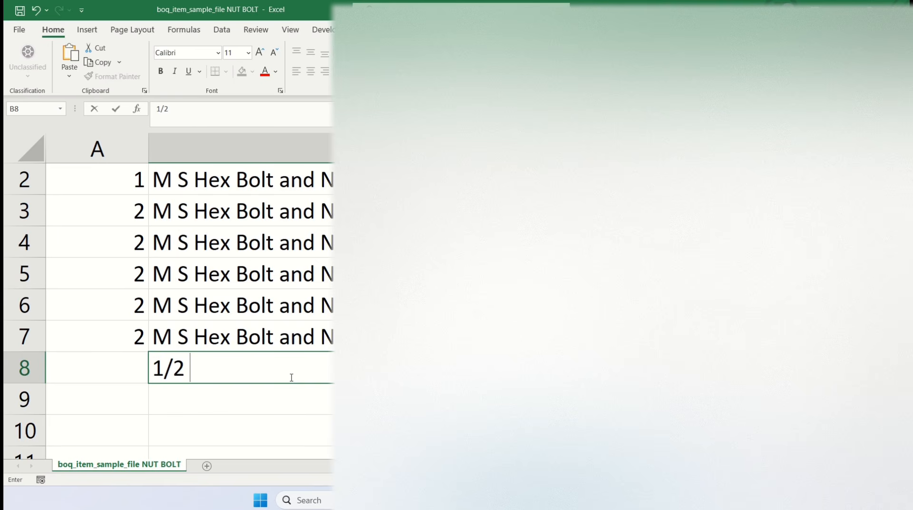
type("\"")
key("shift+Left")
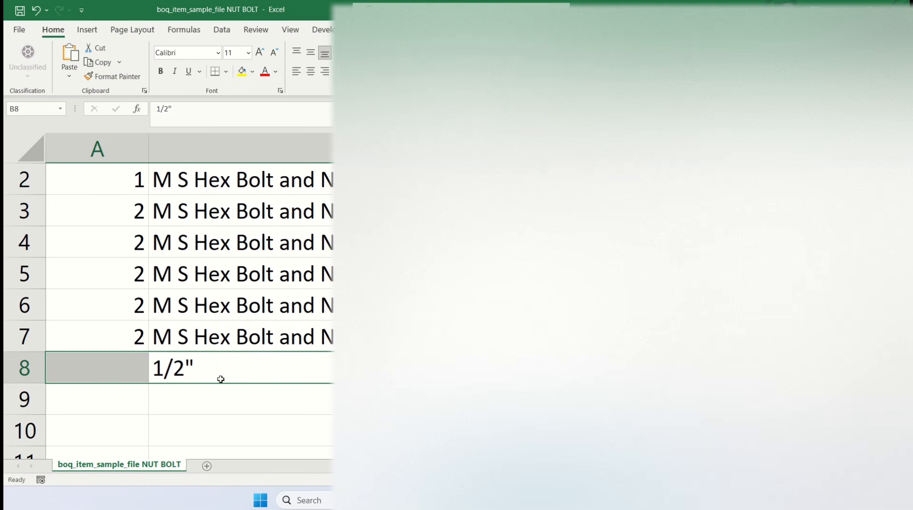
key("shift+Right")
key("Delete")
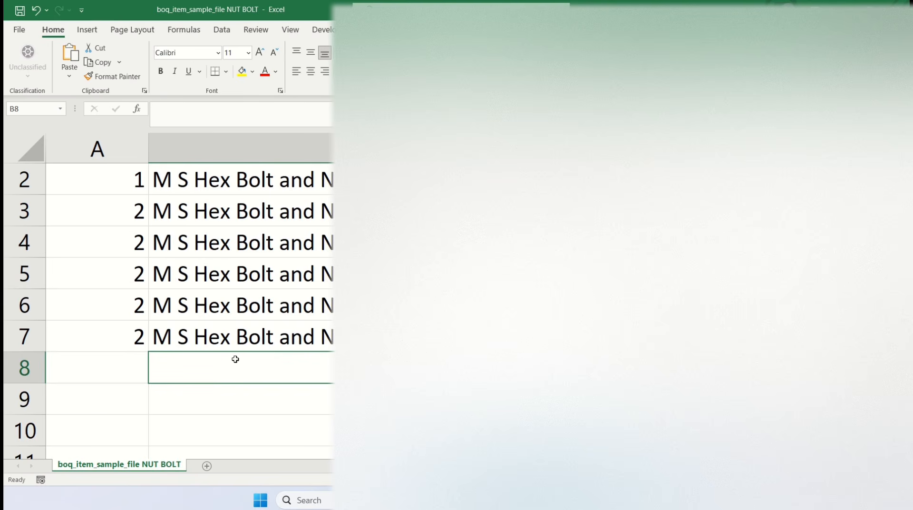
Examine the first hex bolt's item title and its item description in cells B2 and C2.
left_click(404, 180)
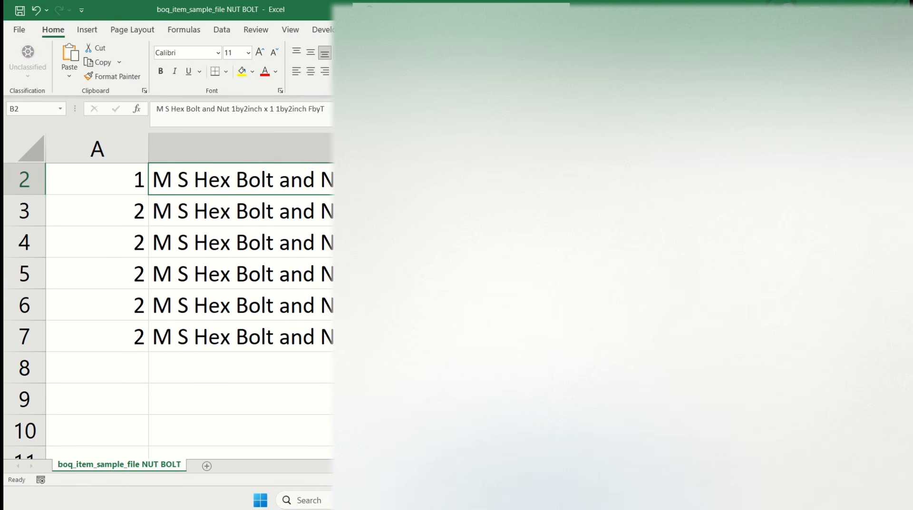
left_click(689, 180)
scroll(456, 295, "down", 7)
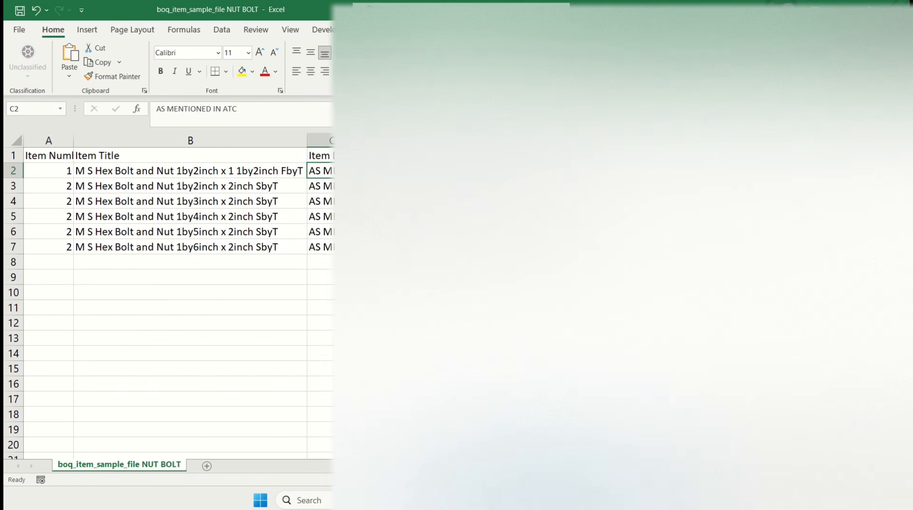
left_click(370, 156)
left_click(343, 171)
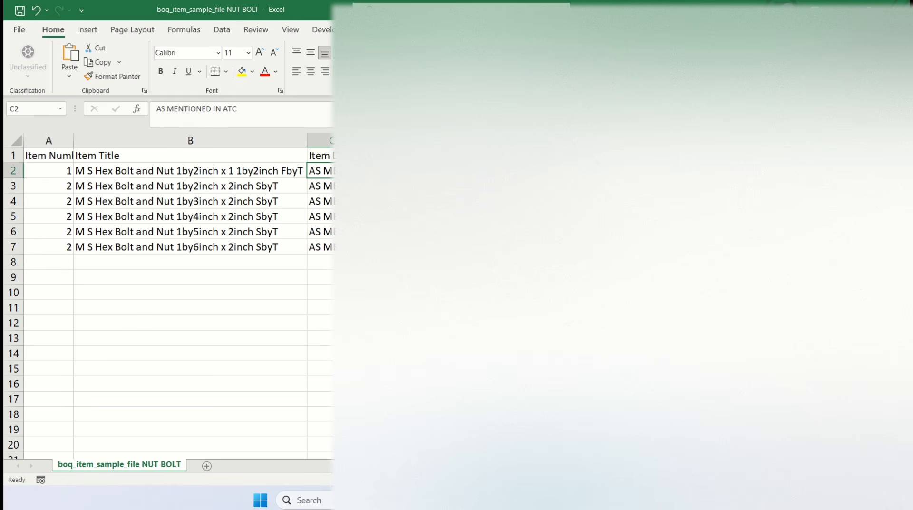
scroll(168, 294, "down", 2)
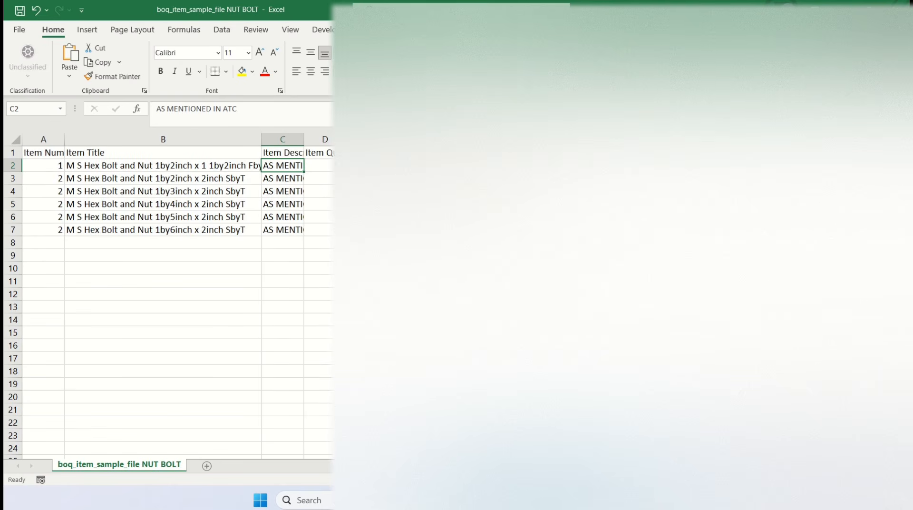
Switch back to the GeM page in Chrome and attach boq_item_sample_file NUT BOLT.csv as the line items document.
left_click(468, 499)
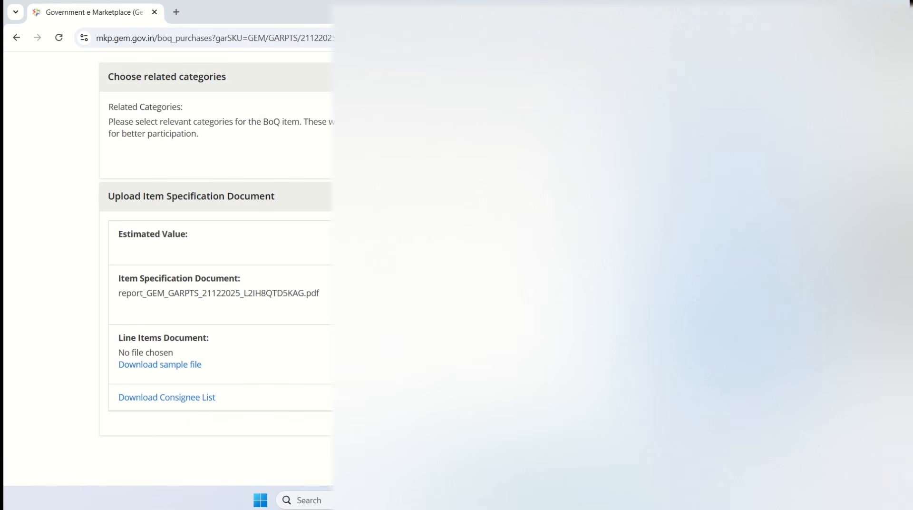
left_click(698, 366)
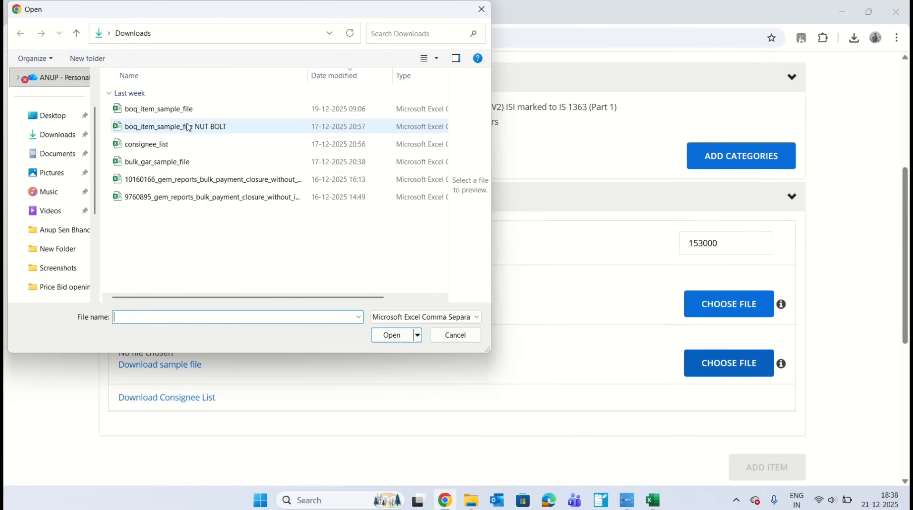
double_click(189, 126)
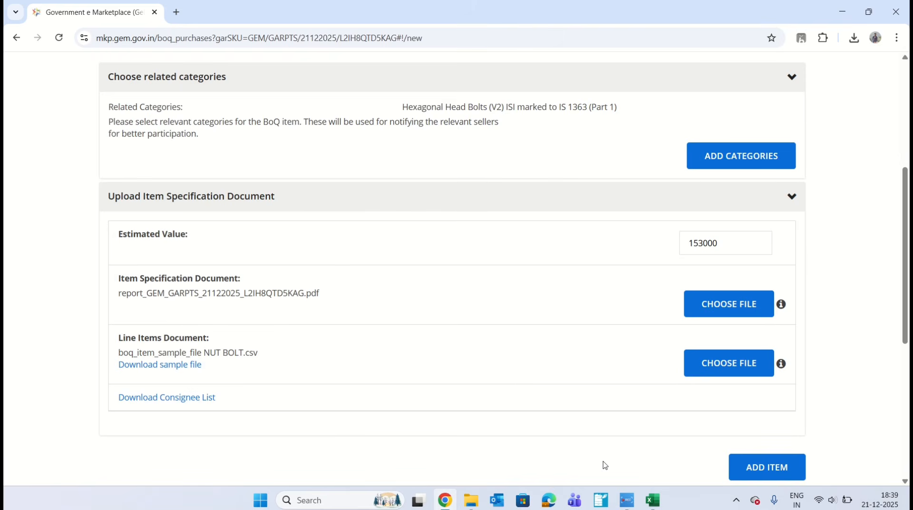
Add the BOQ item to the shopping cart and proceed to checkout.
scroll(711, 414, "down", 1)
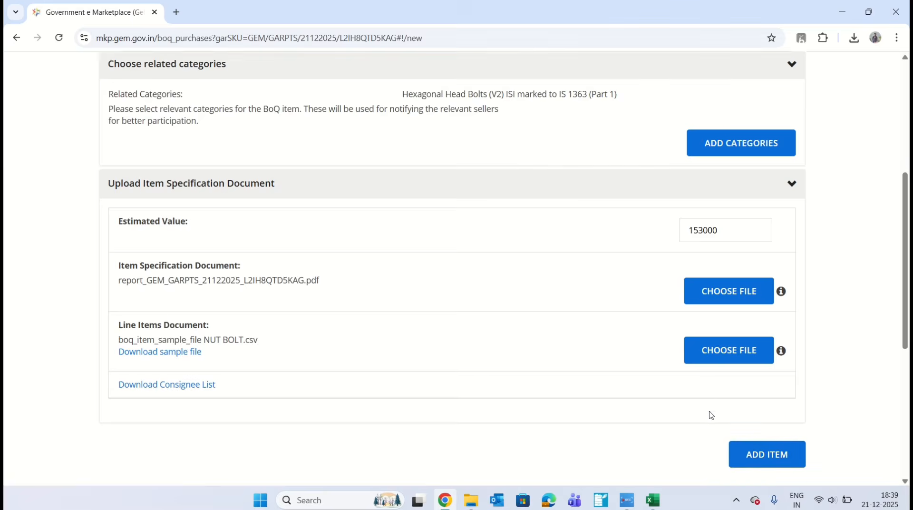
scroll(710, 414, "down", 1)
left_click(756, 403)
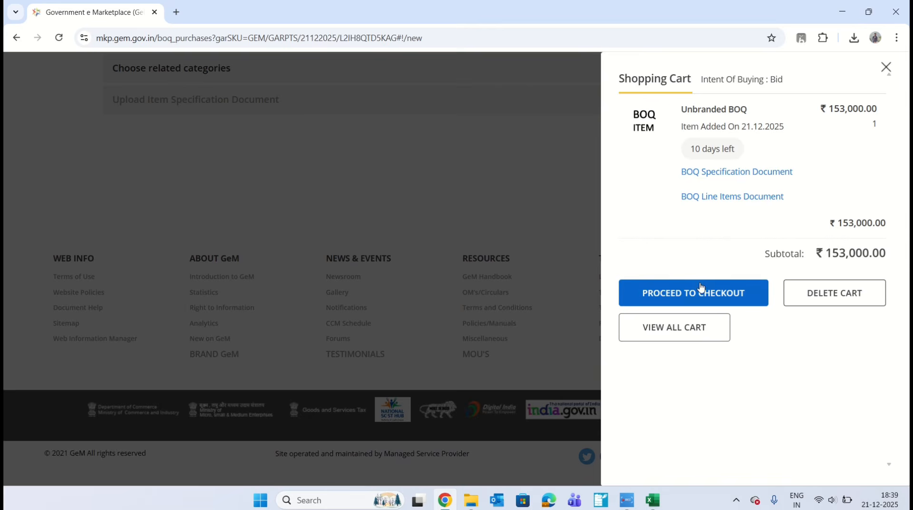
left_click(712, 294)
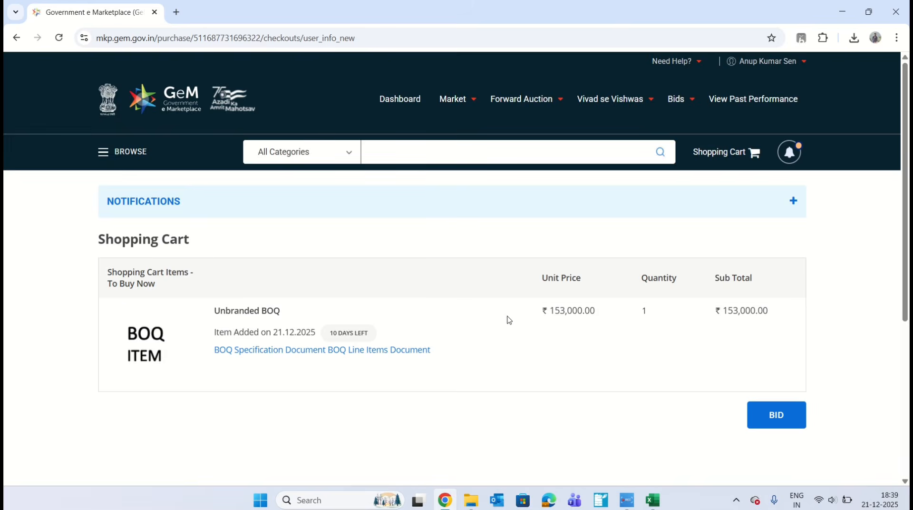
Start a bid for the Unbranded BOQ item in the cart and show the BOQ items in its specification.
scroll(552, 357, "down", 2)
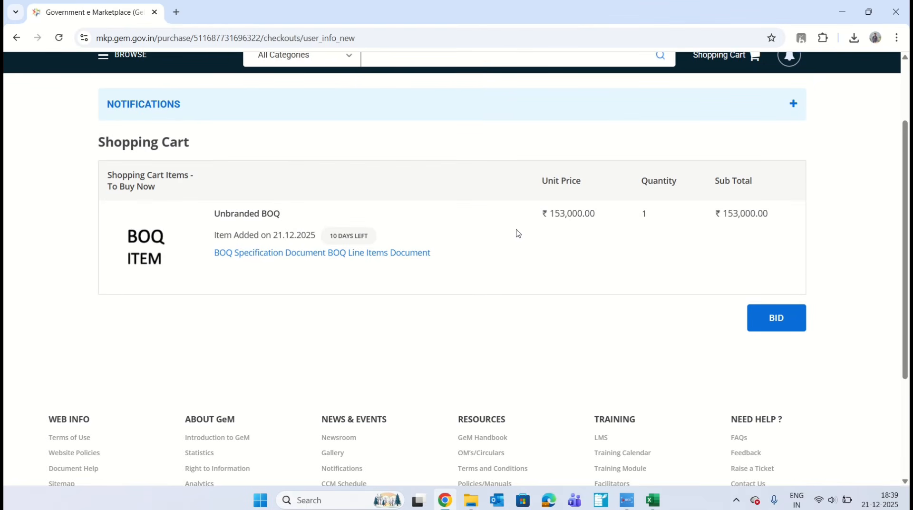
left_click(779, 317)
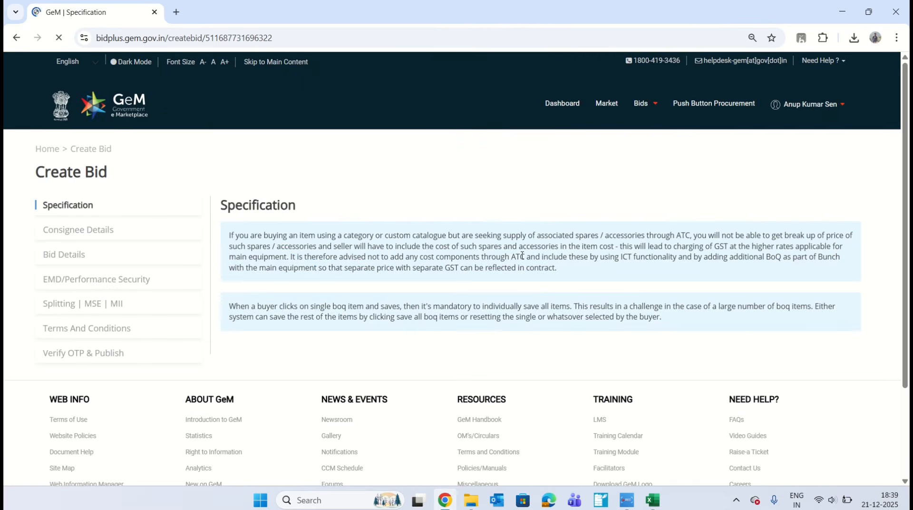
scroll(191, 266, "down", 2)
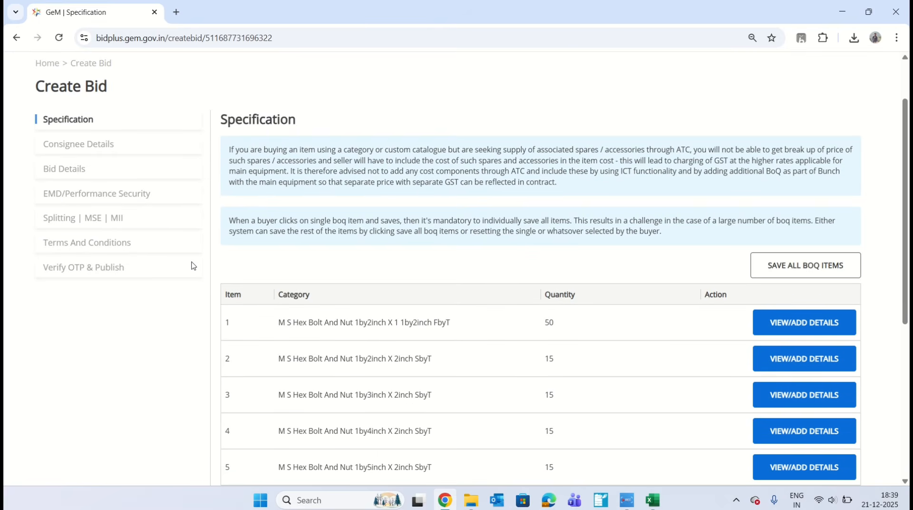
Save all BOQ items in the bid specification and continue to the consignee details.
scroll(41, 123, "up", 5)
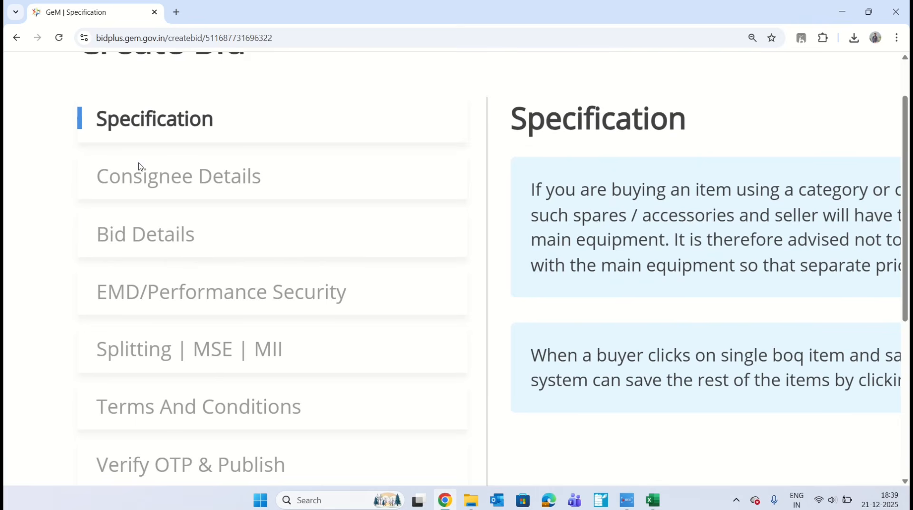
scroll(145, 180, "down", 2)
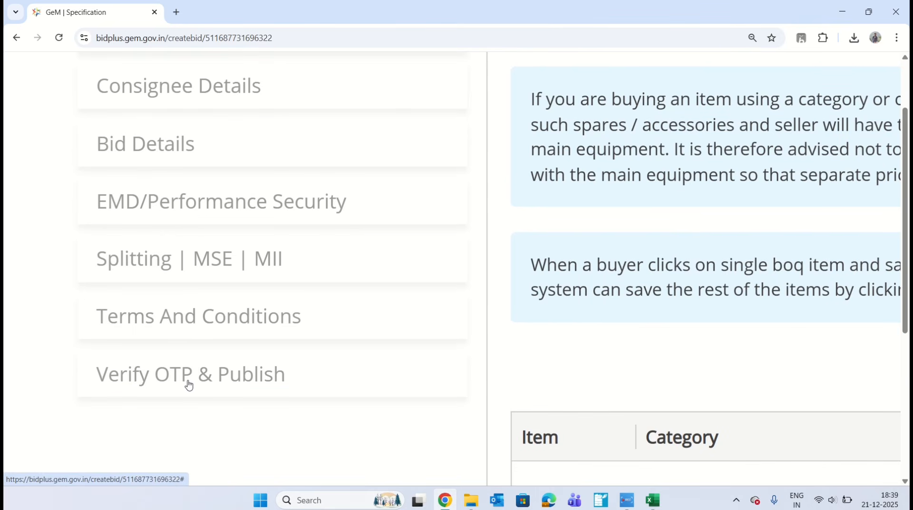
scroll(189, 384, "down", 5)
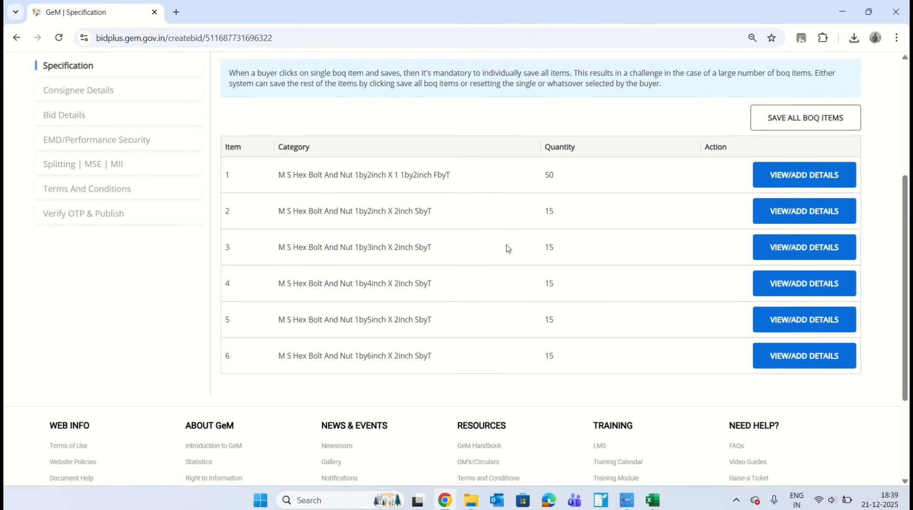
scroll(508, 247, "down", 4)
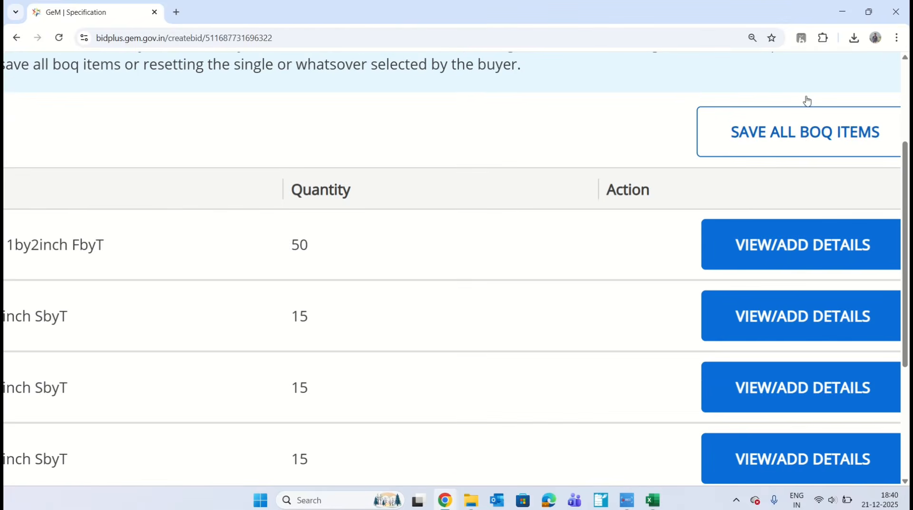
left_click(807, 95)
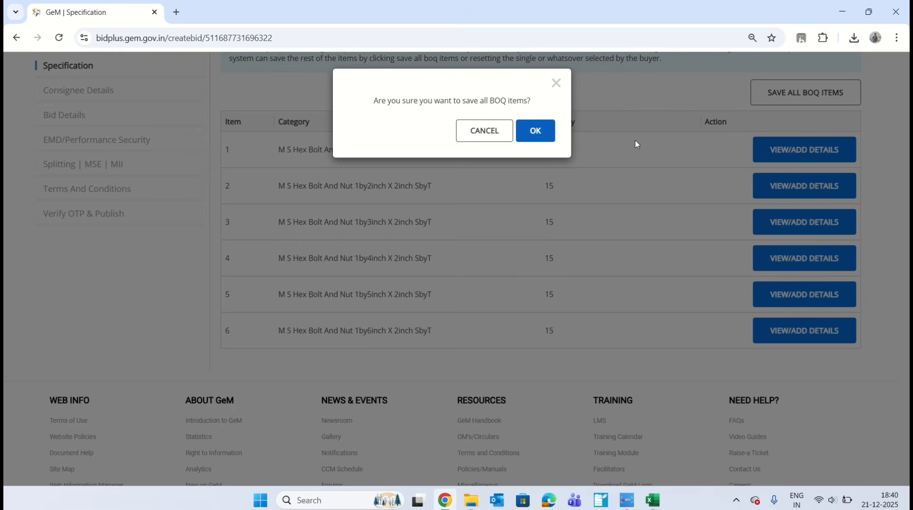
left_click(541, 134)
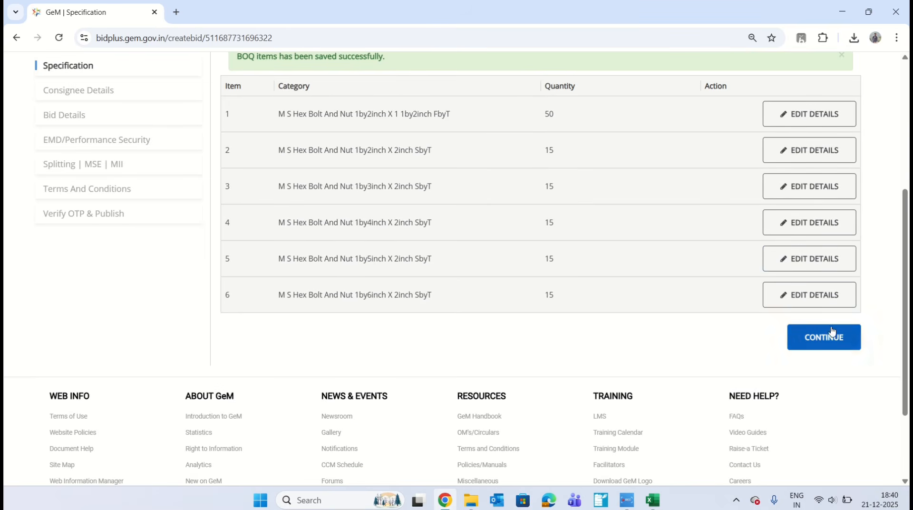
left_click(831, 335)
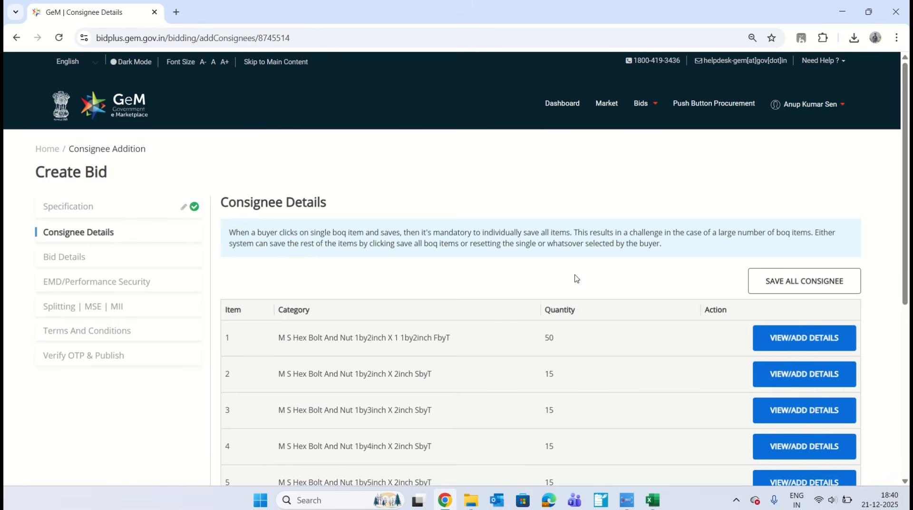
Save the consignees for all hex bolt items and continue to the bid details.
scroll(576, 278, "down", 2)
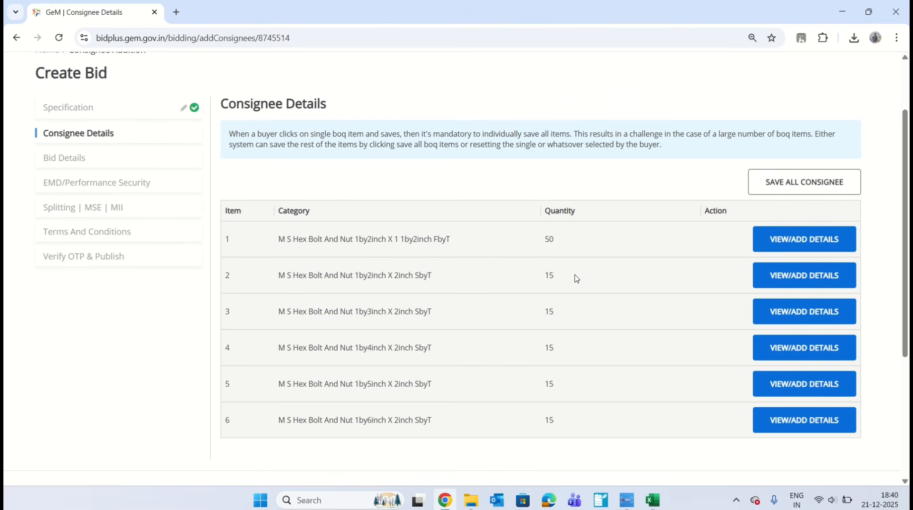
left_click(835, 182)
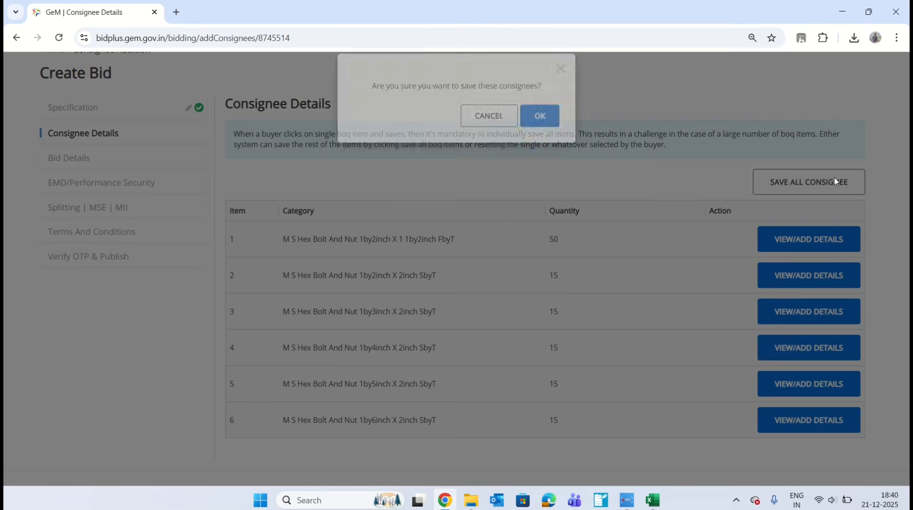
left_click(538, 130)
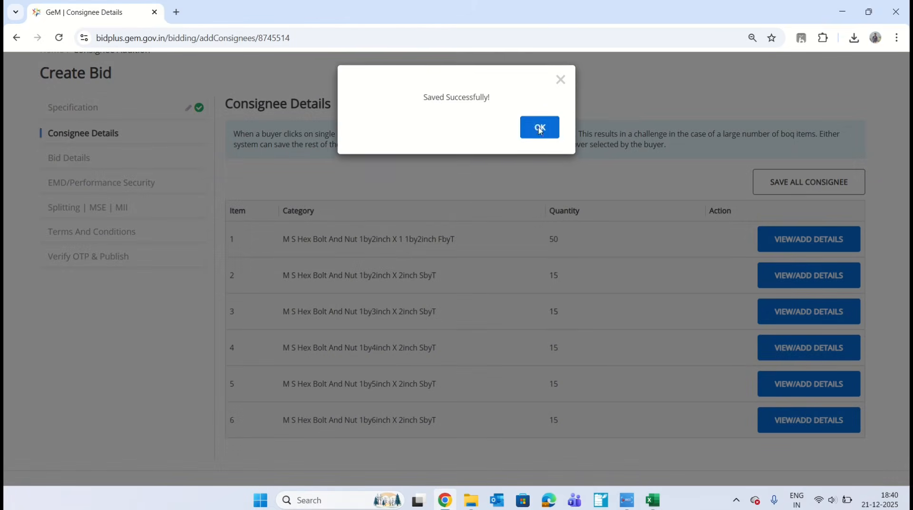
left_click(538, 128)
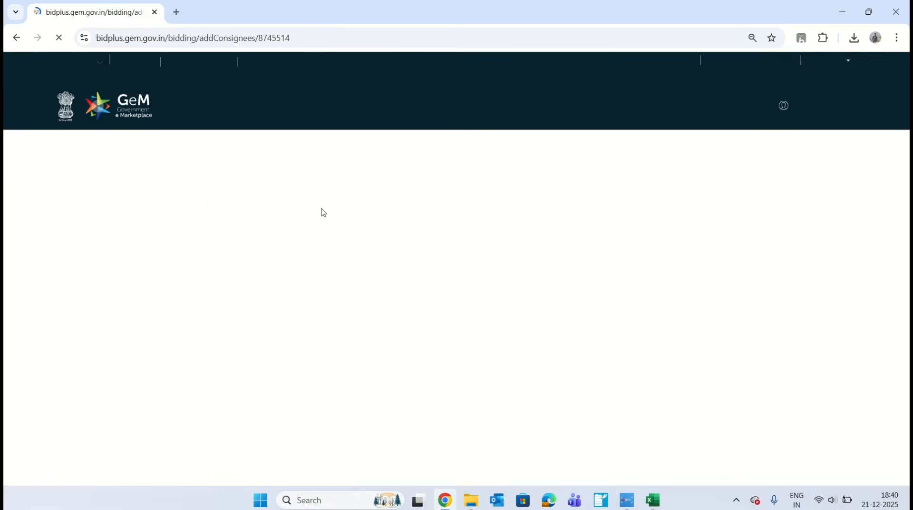
scroll(475, 333, "down", 3)
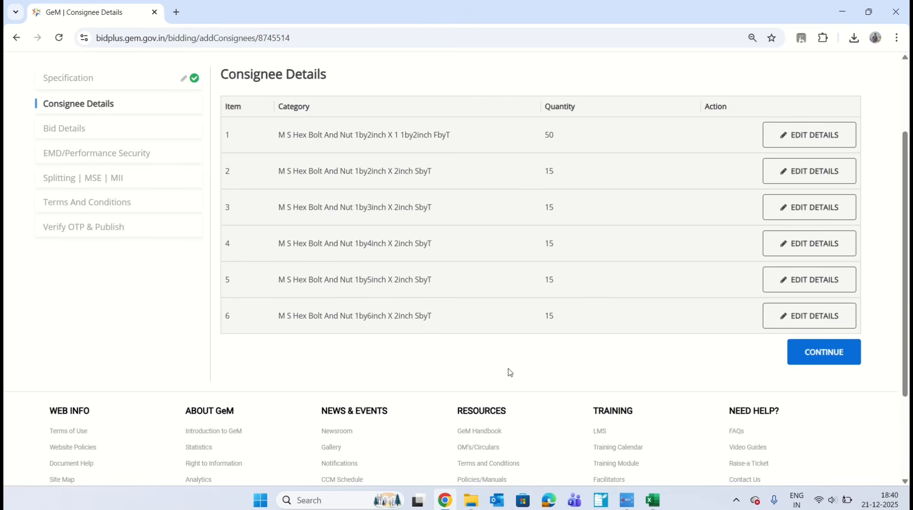
left_click(836, 349)
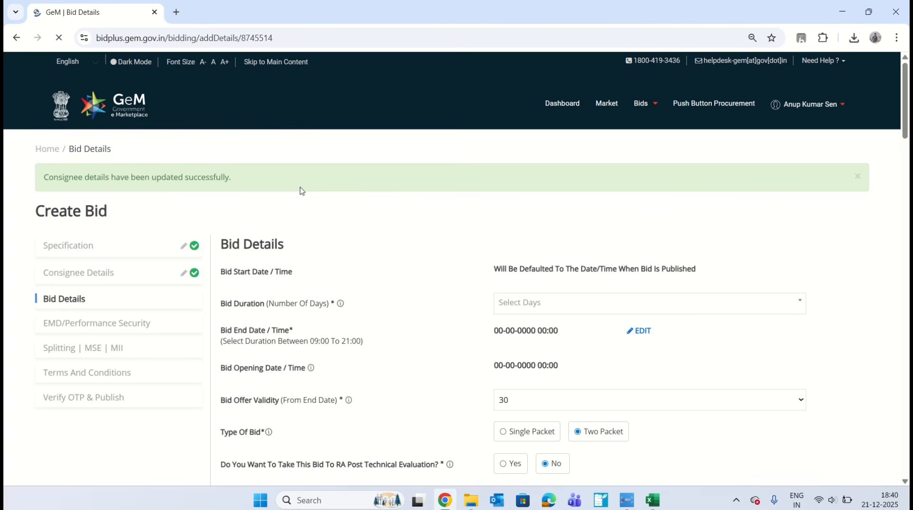
Examine the bid details form, focusing on the evaluation method setting.
scroll(357, 340, "down", 4)
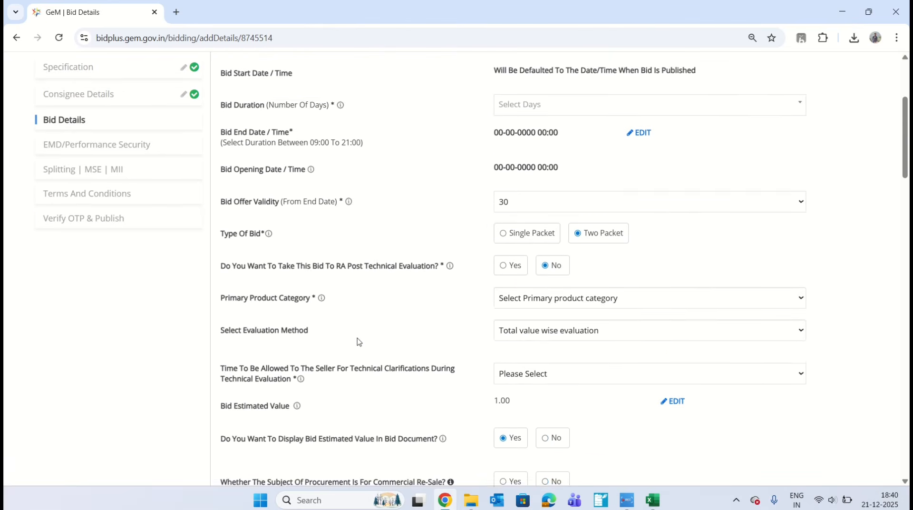
scroll(359, 341, "down", 2)
scroll(224, 257, "up", 2)
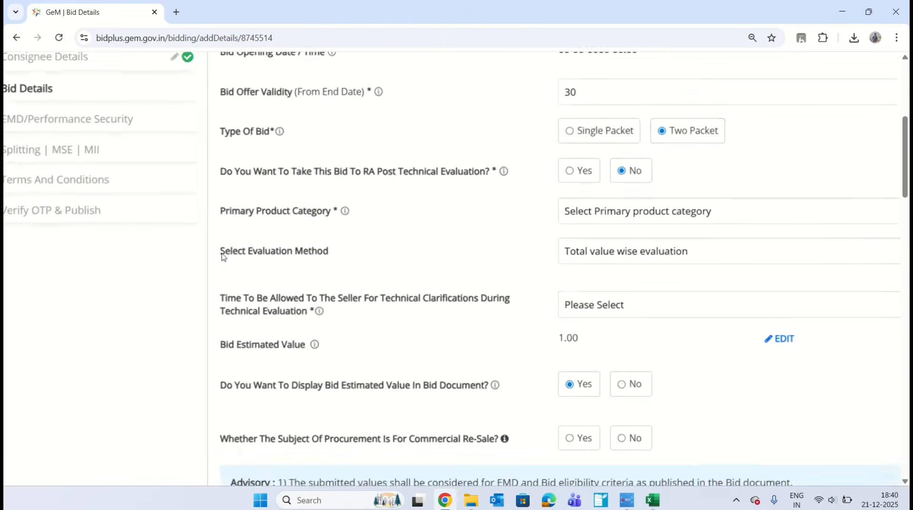
scroll(223, 257, "up", 3)
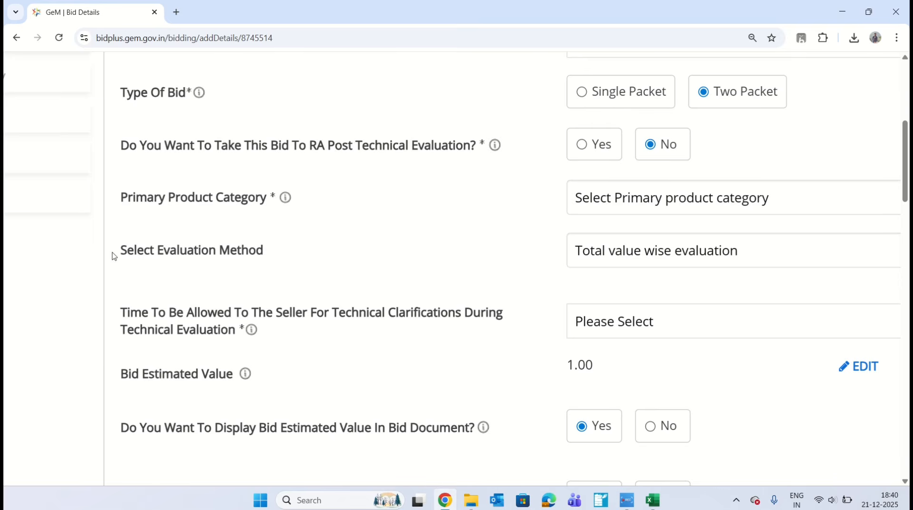
left_click_drag(125, 255, 277, 245)
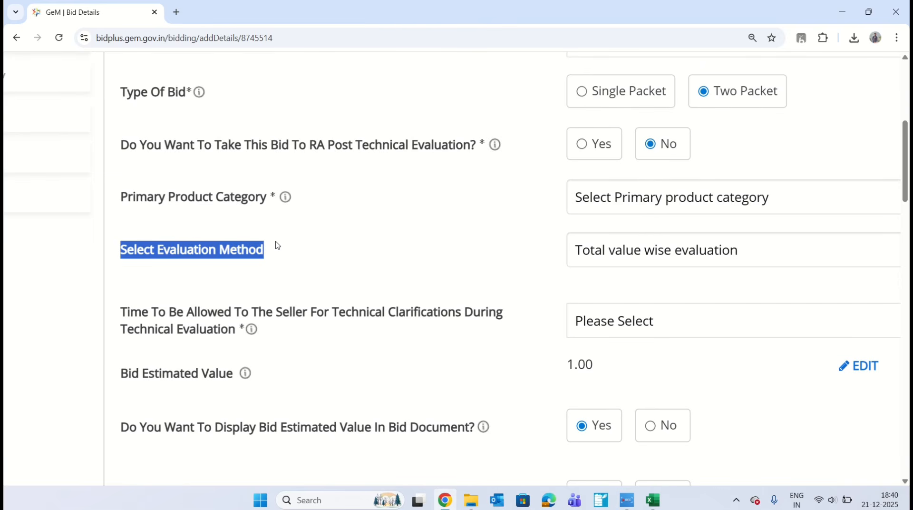
scroll(572, 264, "down", 3)
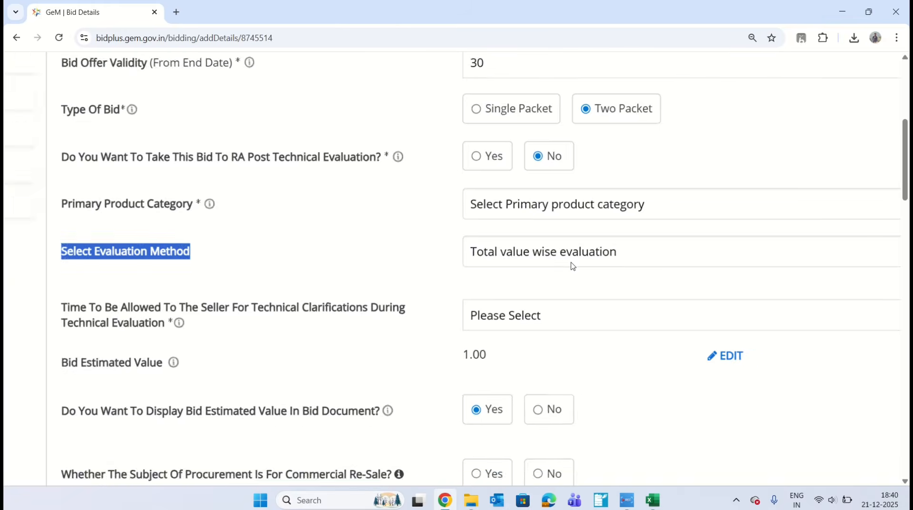
scroll(572, 266, "down", 3)
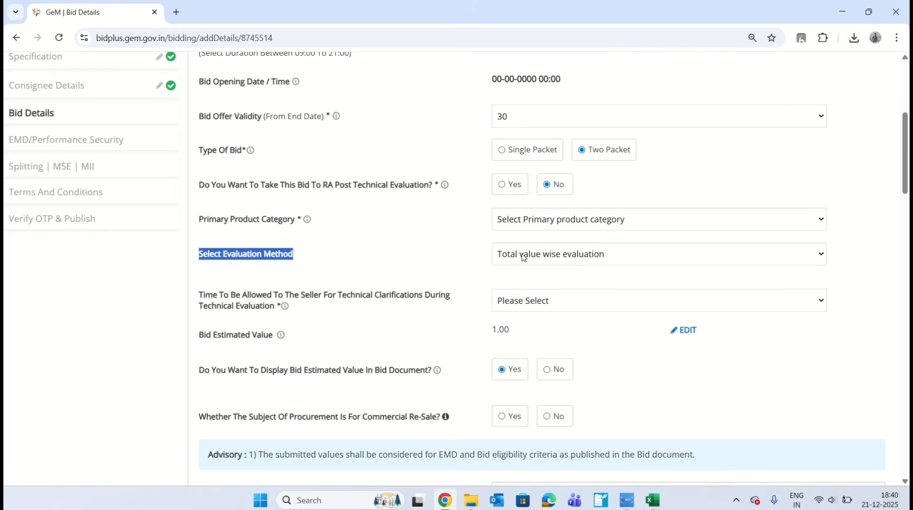
scroll(569, 258, "right", 1)
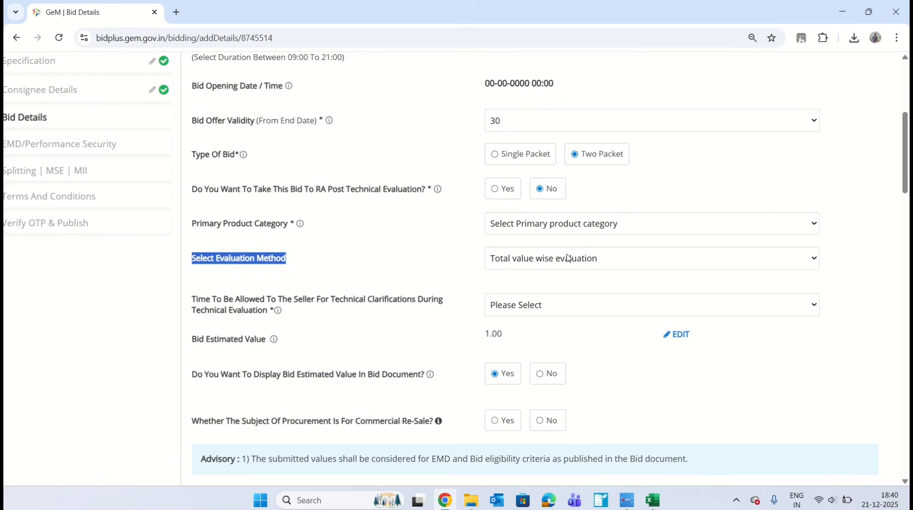
Set the evaluation method to Item wise evaluation, save its schedules and review them.
scroll(568, 258, "up", 3)
scroll(568, 259, "up", 2)
scroll(570, 261, "right", 3)
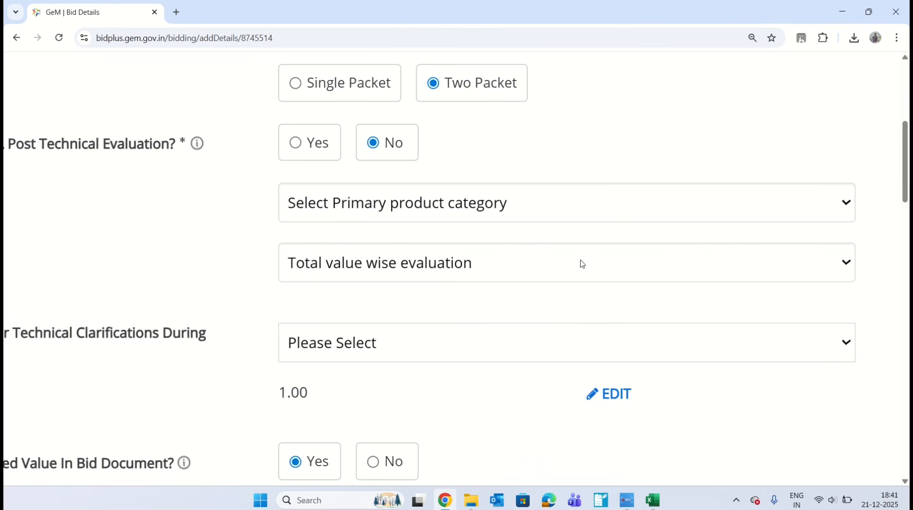
left_click(582, 263)
left_click(452, 307)
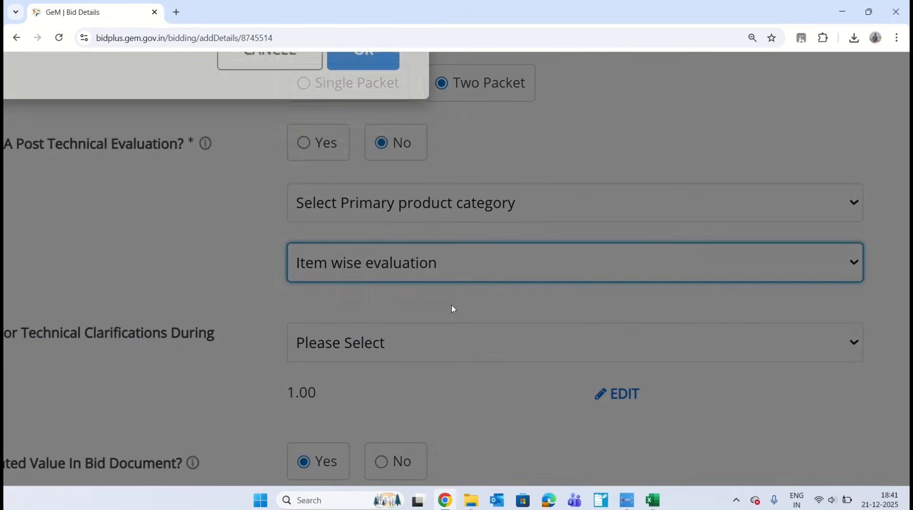
key("ctrl+minus")
key("ctrl+minus")
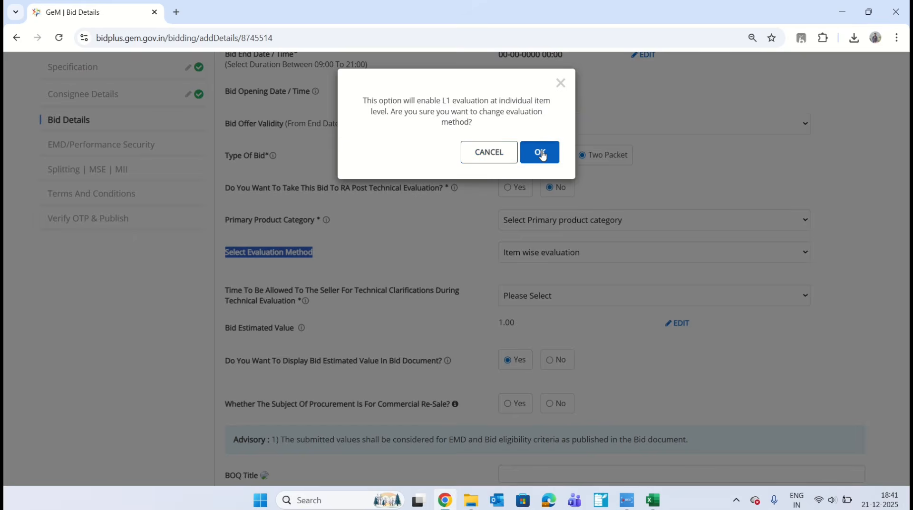
left_click(541, 153)
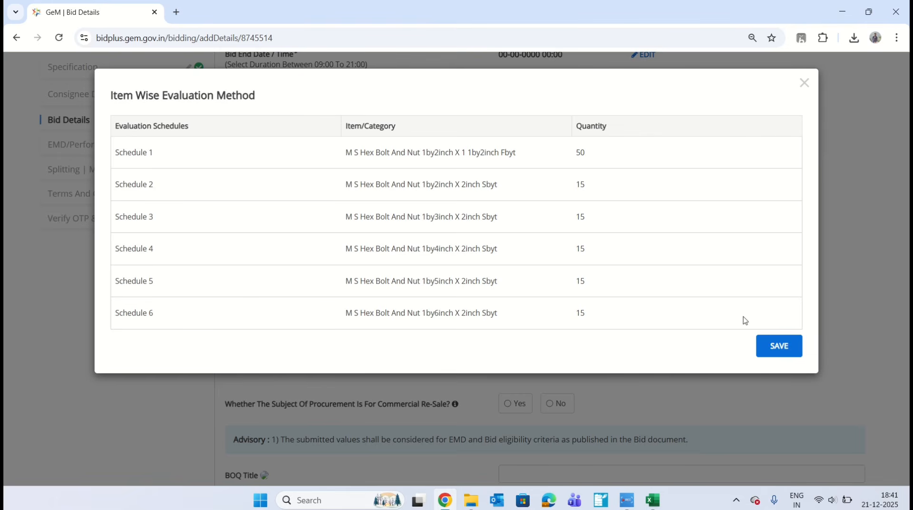
left_click(777, 346)
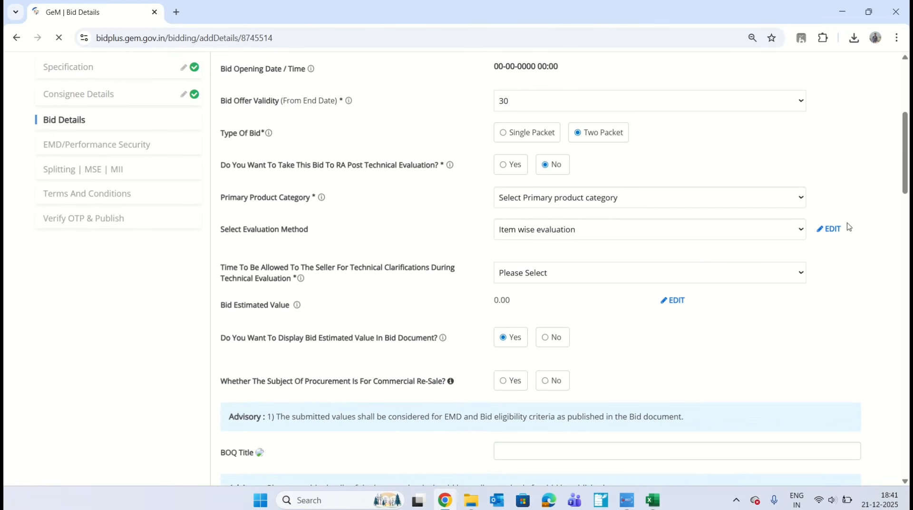
left_click(830, 230)
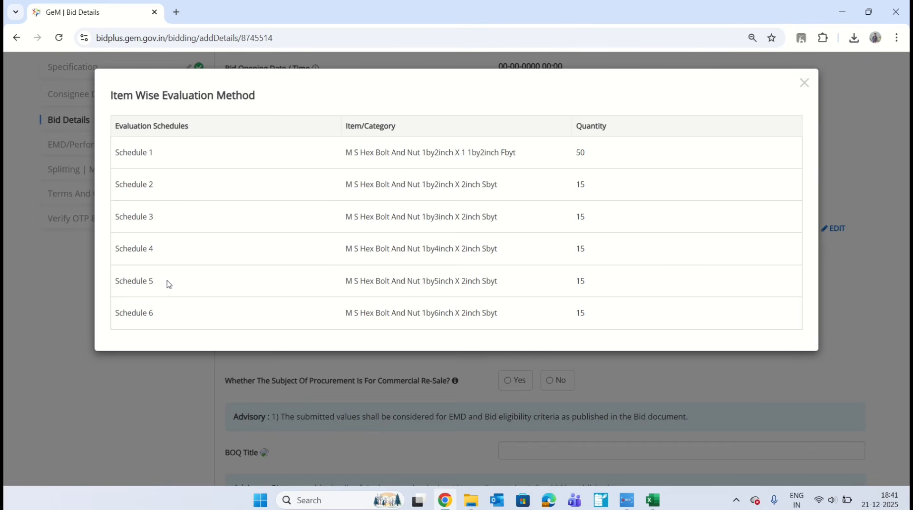
left_click(804, 83)
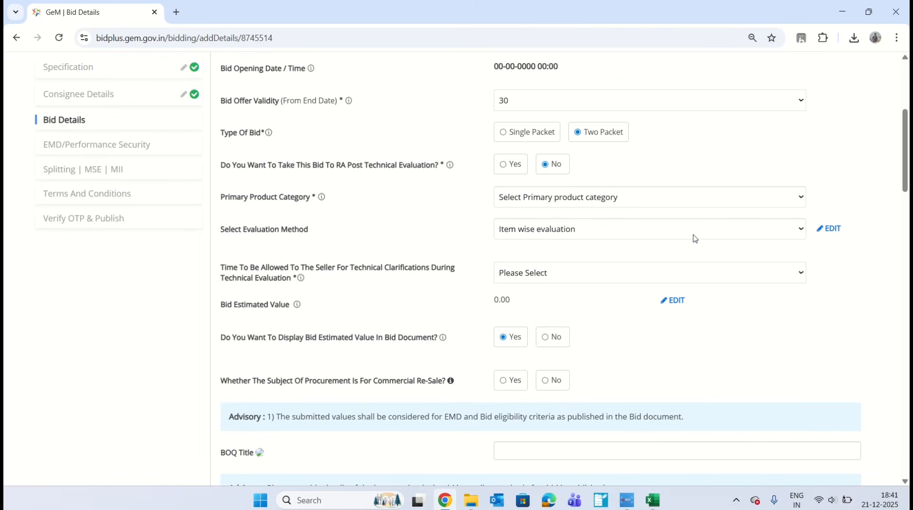
Change the evaluation method to Group wise evaluation and accept the change.
left_click(693, 234)
left_click(582, 281)
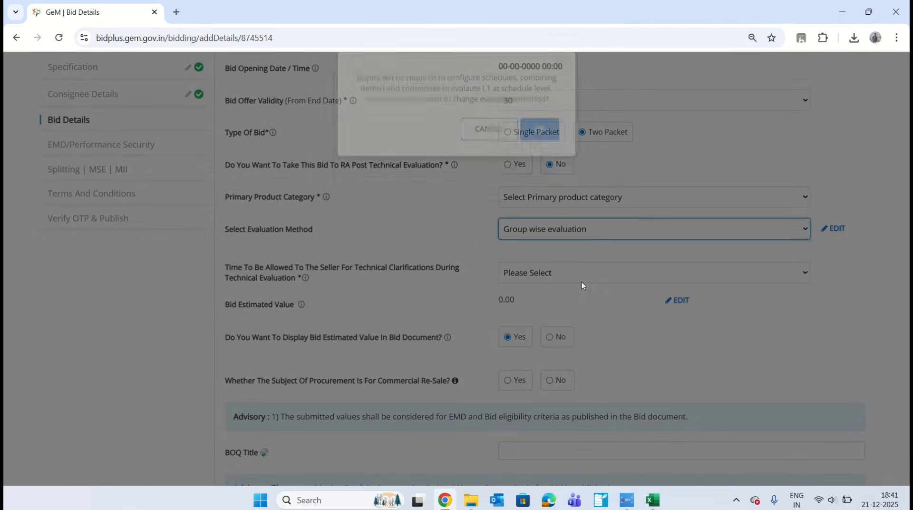
left_click(542, 151)
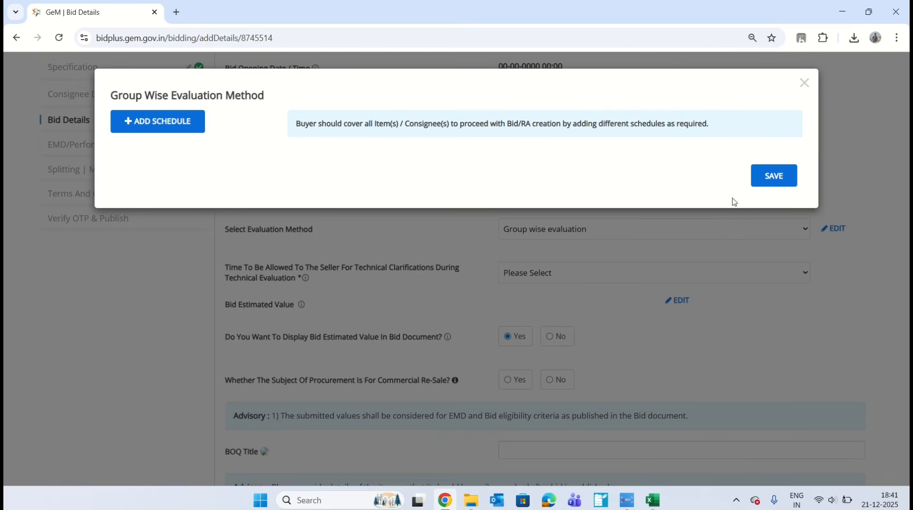
Add a schedule titled Market-1 containing M S Hex Bolt and Nut 1by2inch x 1 1by2inch FbyT (50) with its consignee selected.
left_click(156, 122)
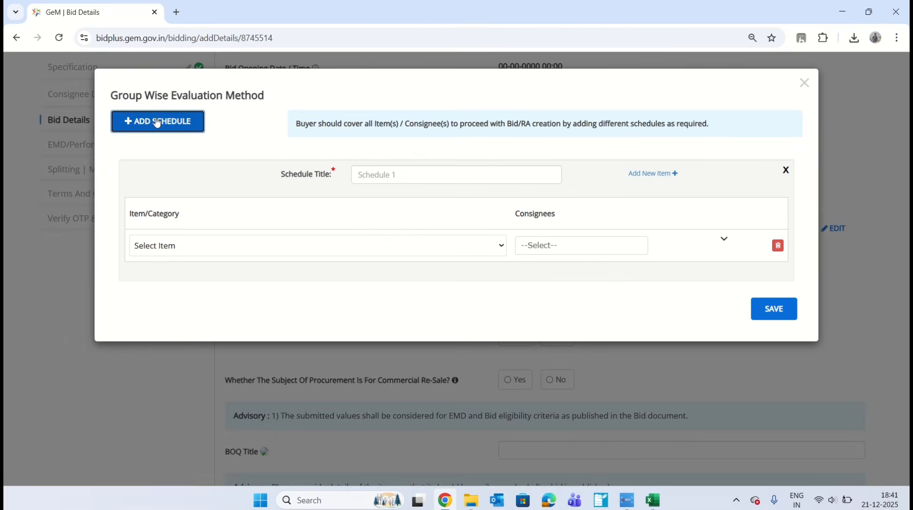
left_click(311, 248)
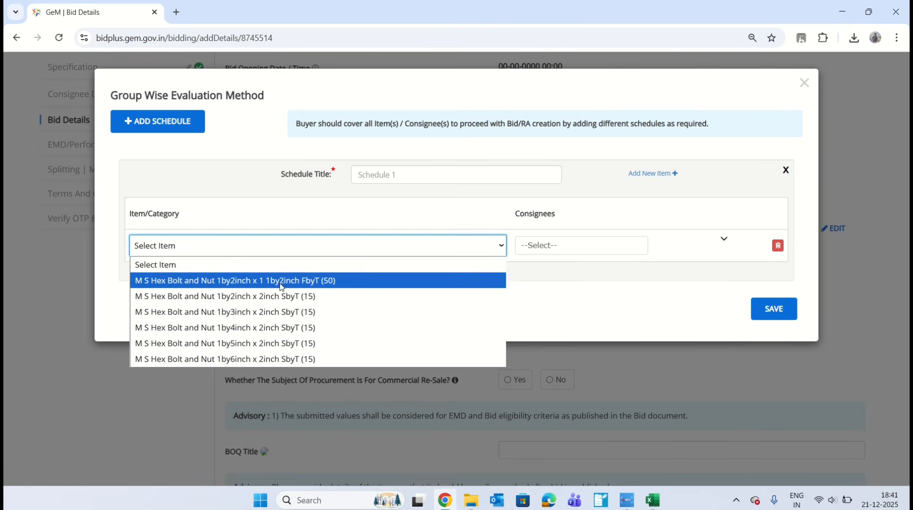
left_click(281, 280)
left_click(413, 246)
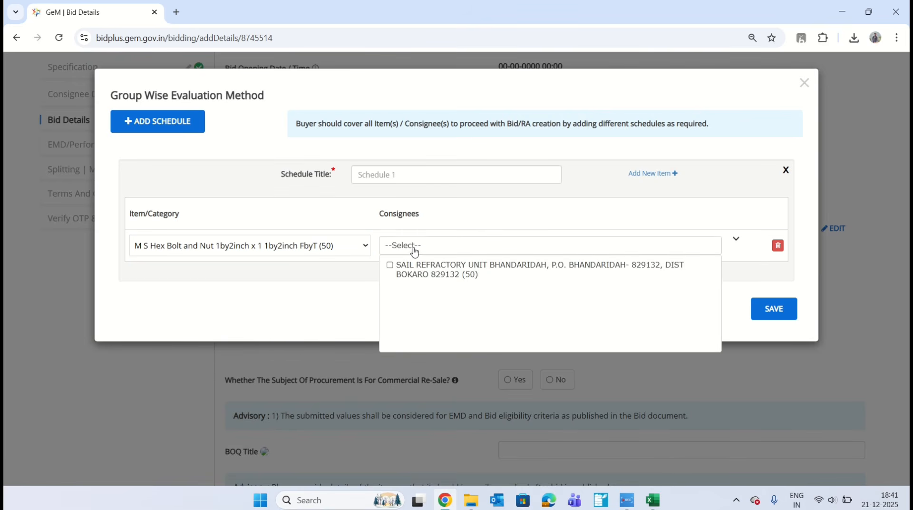
left_click(424, 274)
left_click(680, 219)
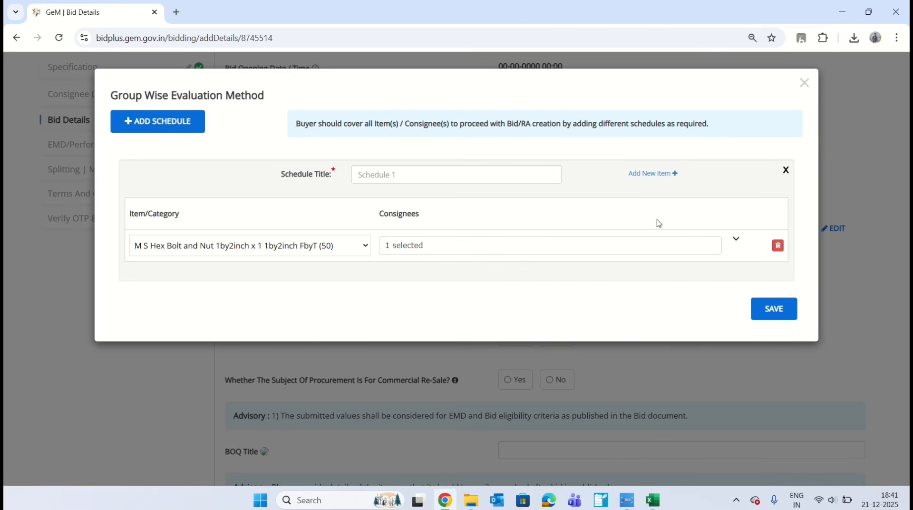
left_click(430, 174)
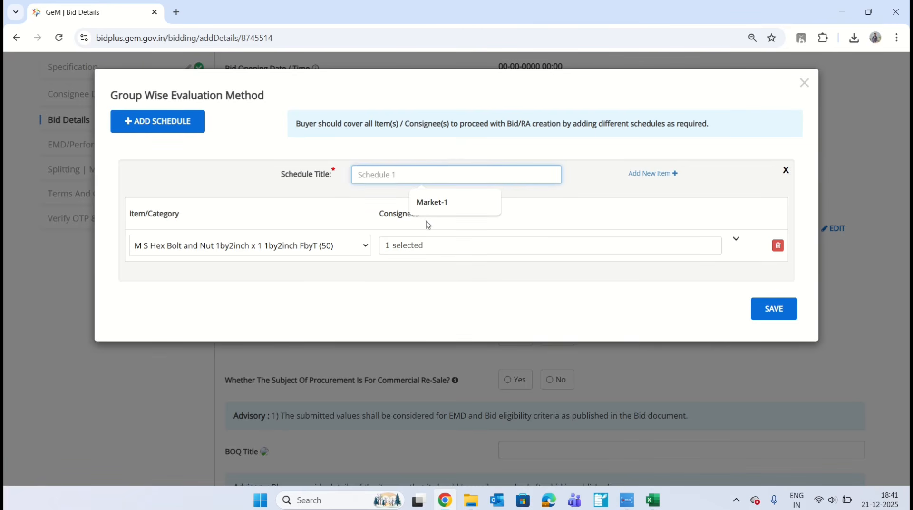
left_click(441, 203)
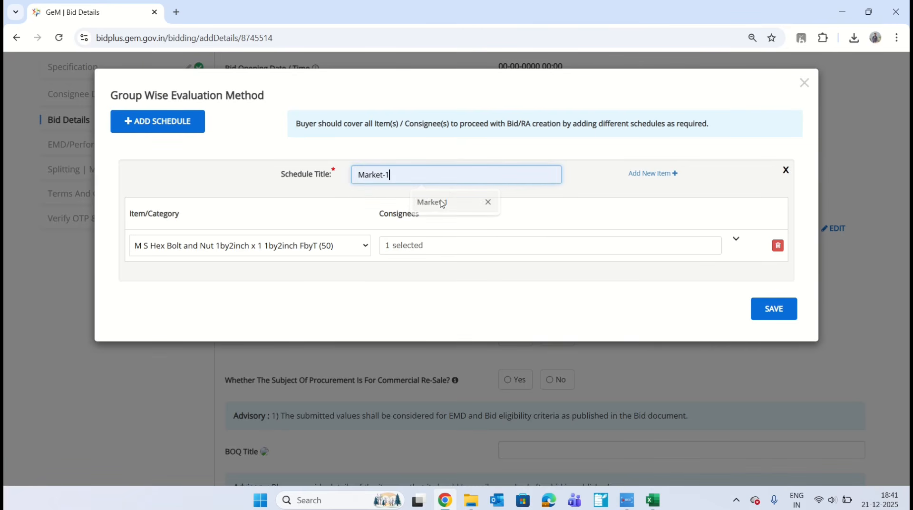
Reselect M S Hex Bolt and Nut 1by2inch x 1 1by2inch FbyT (50) in schedule Market-1 and add M S Hex Bolt and Nut 1by2inch x 2inch SbyT (15).
left_click(307, 250)
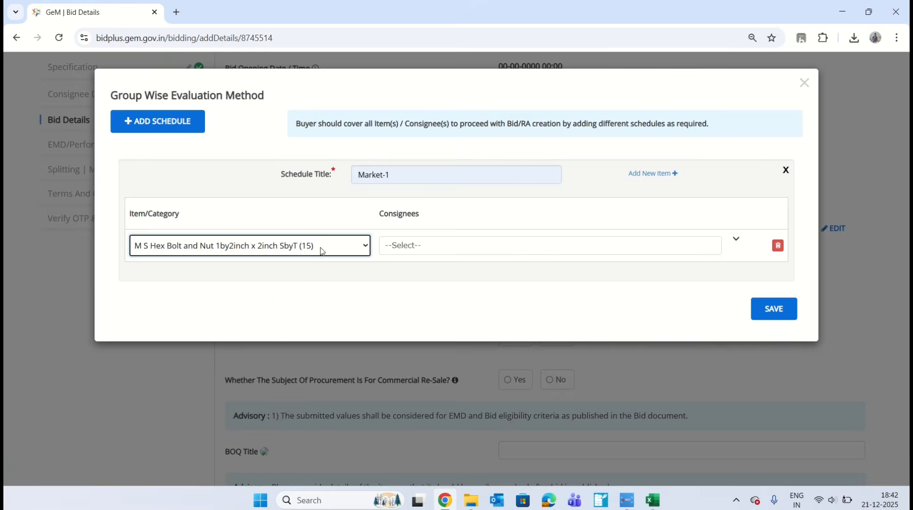
left_click(322, 251)
left_click(291, 277)
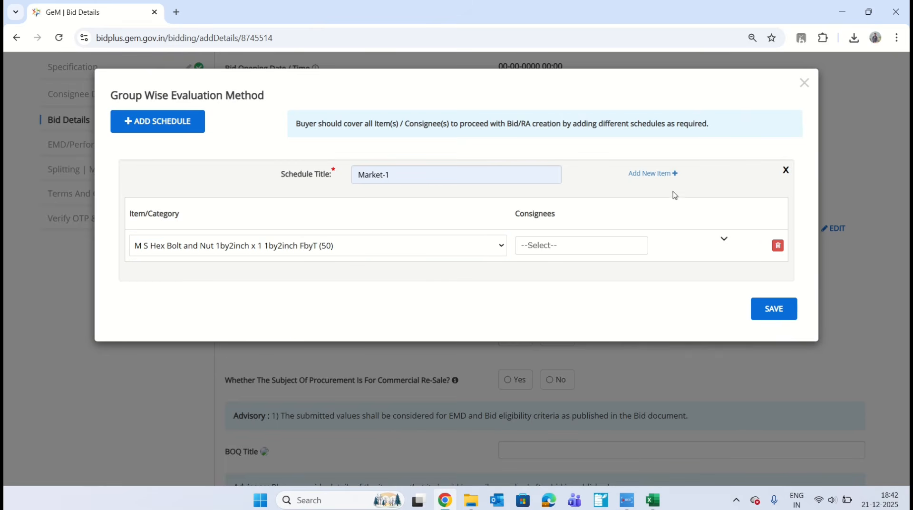
left_click(675, 173)
left_click(341, 282)
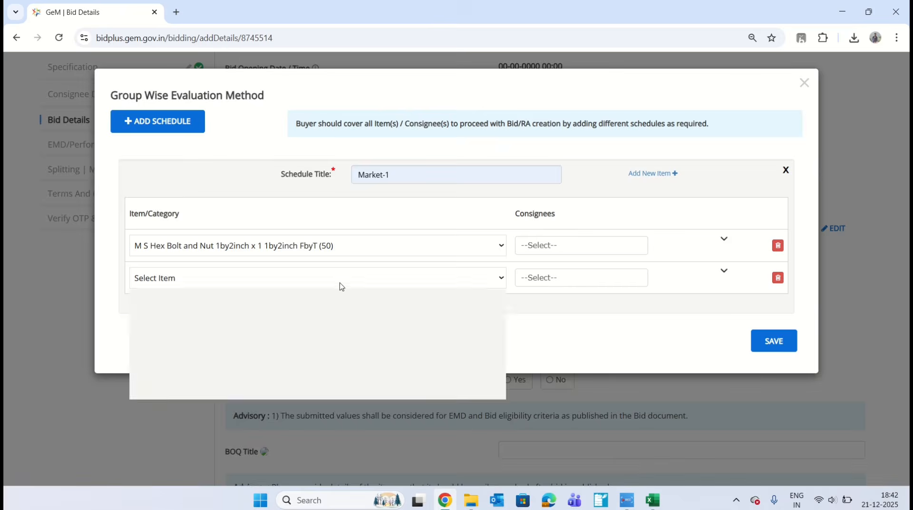
left_click(284, 325)
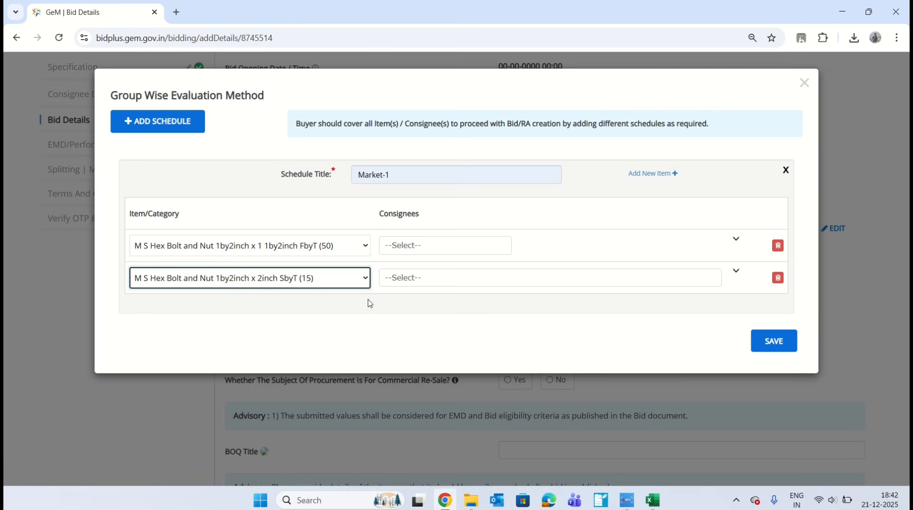
Select the consignee for both items in schedule Market-1.
left_click(428, 282)
left_click(435, 295)
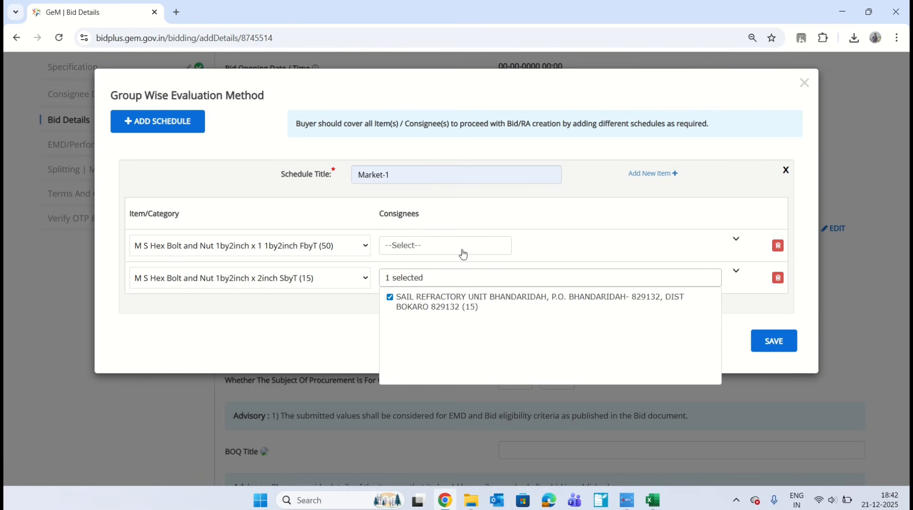
left_click(468, 243)
left_click(442, 267)
left_click(332, 305)
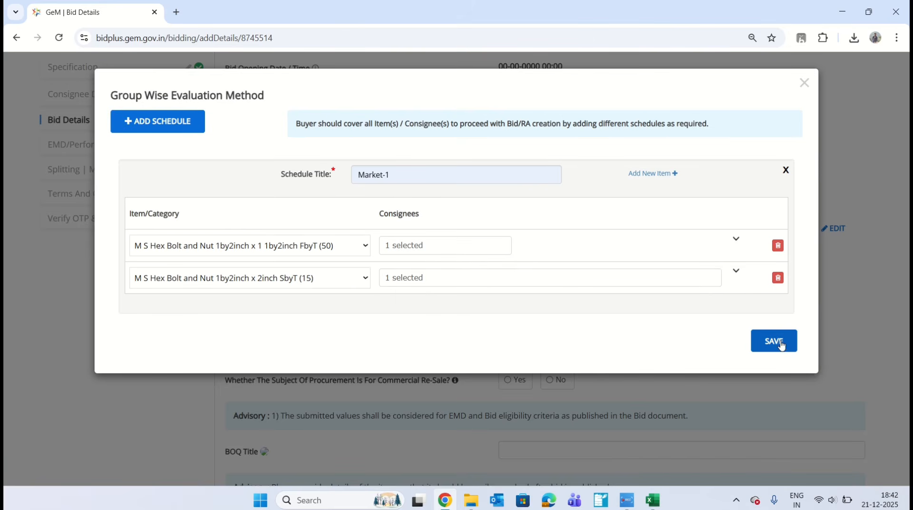
Add a second evaluation schedule titled Market-2.
left_click(149, 122)
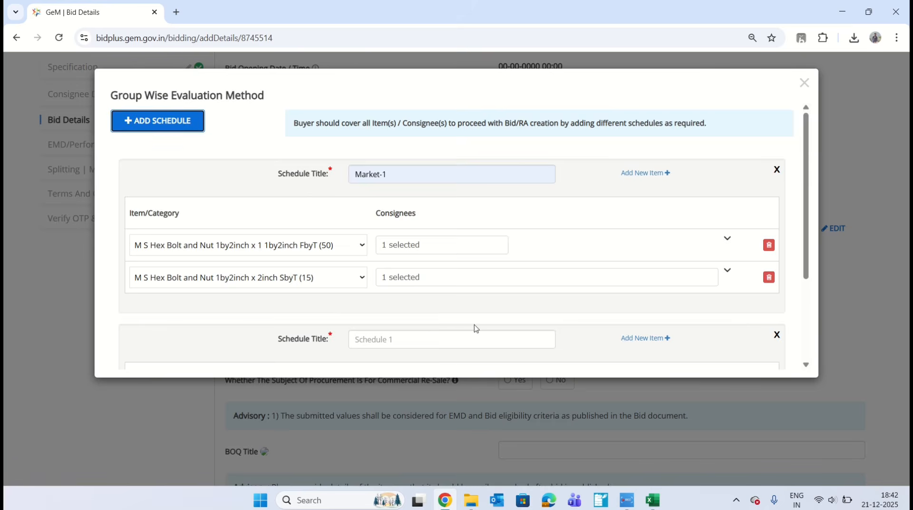
scroll(476, 328, "down", 3)
left_click(422, 211)
left_click(420, 232)
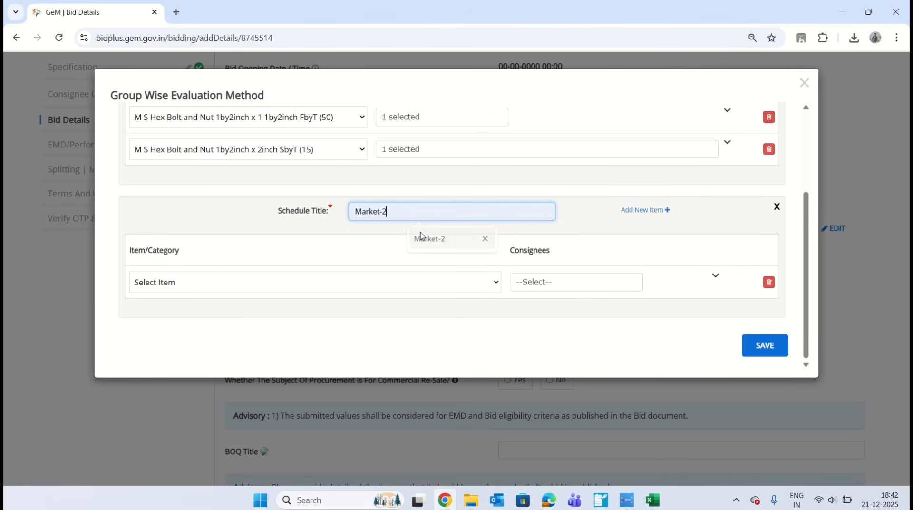
Assign M S Hex Bolt and Nut 1by4inch x 2inch SbyT (15) and its consignee to Market-2, and close the group-wise evaluation dialog without saving.
left_click(405, 275)
left_click(336, 364)
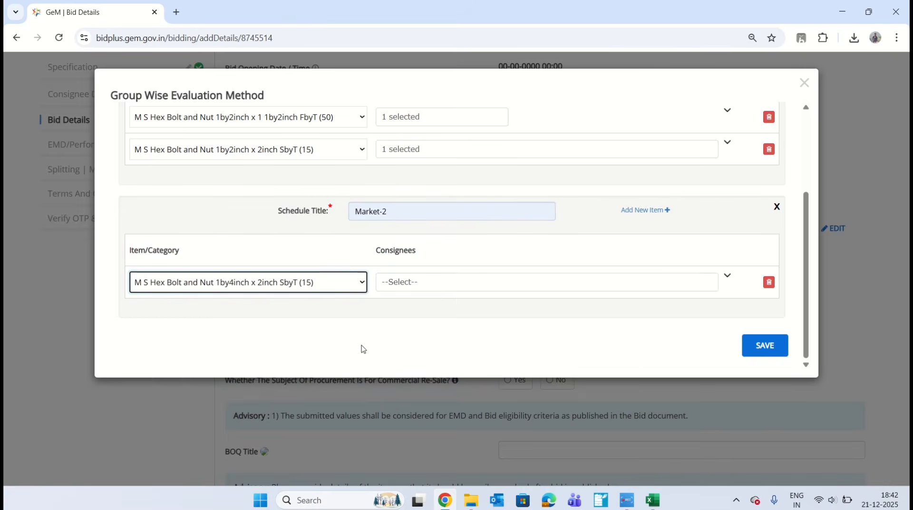
left_click(465, 295)
left_click(464, 309)
left_click(367, 308)
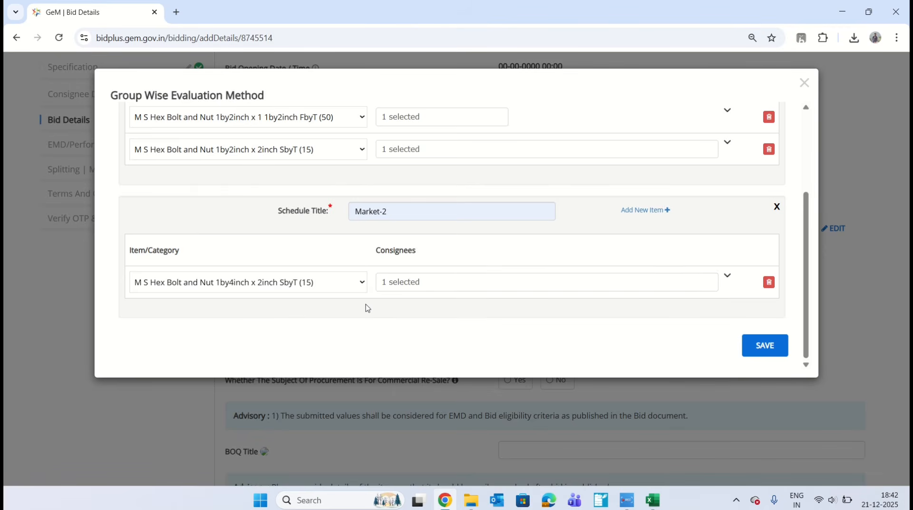
scroll(650, 250, "up", 3)
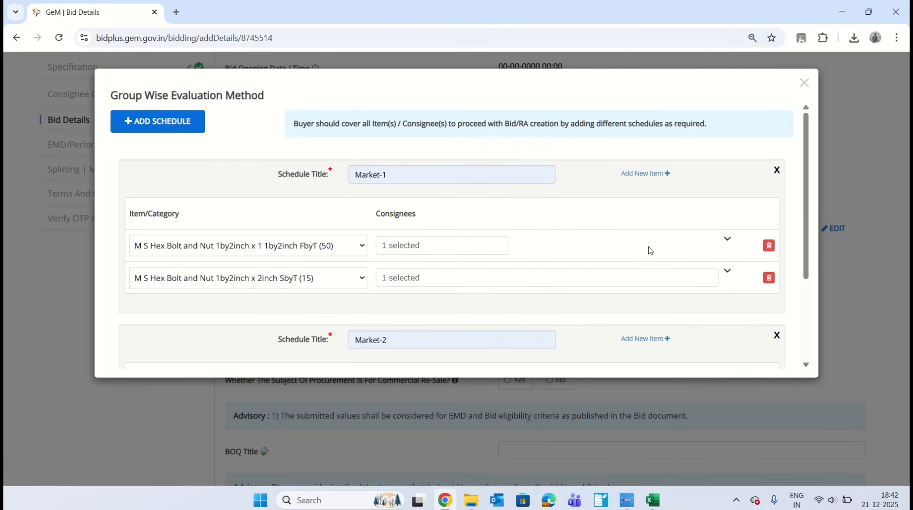
left_click(803, 82)
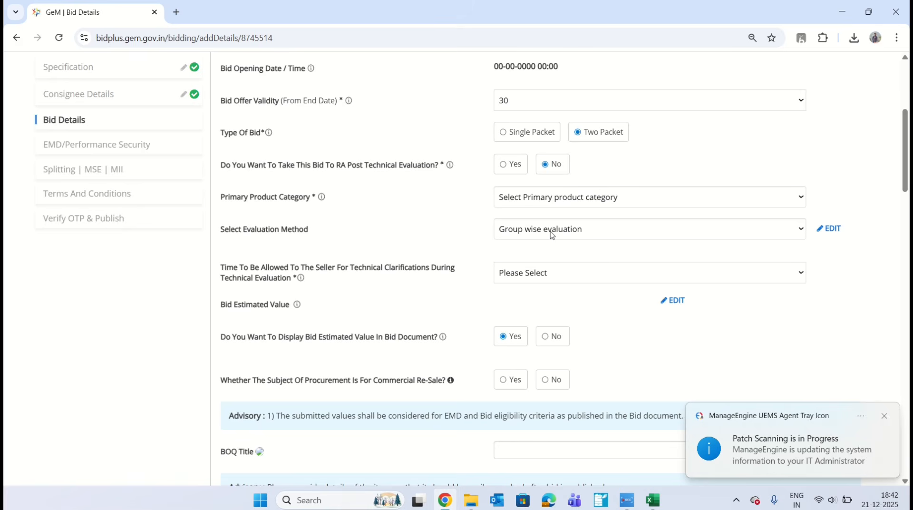
Change the evaluation method to Total value wise evaluation and accept the change.
left_click(551, 235)
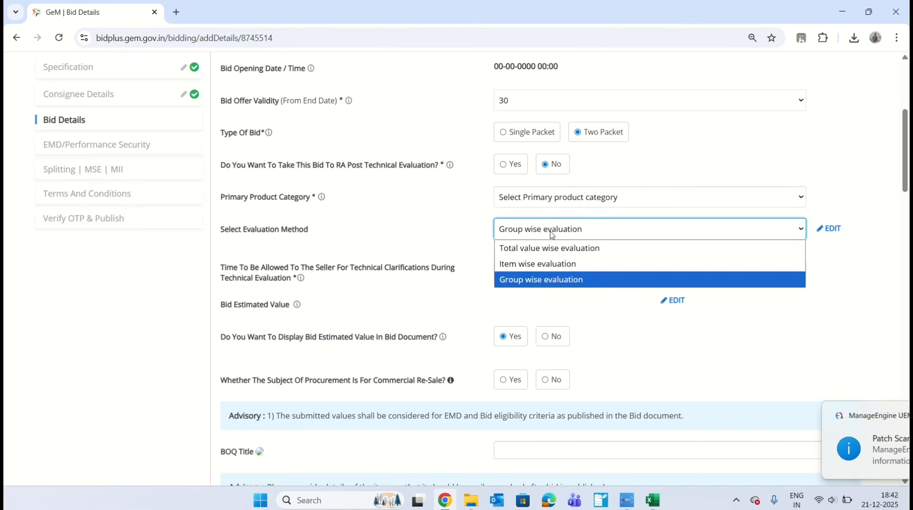
left_click(560, 248)
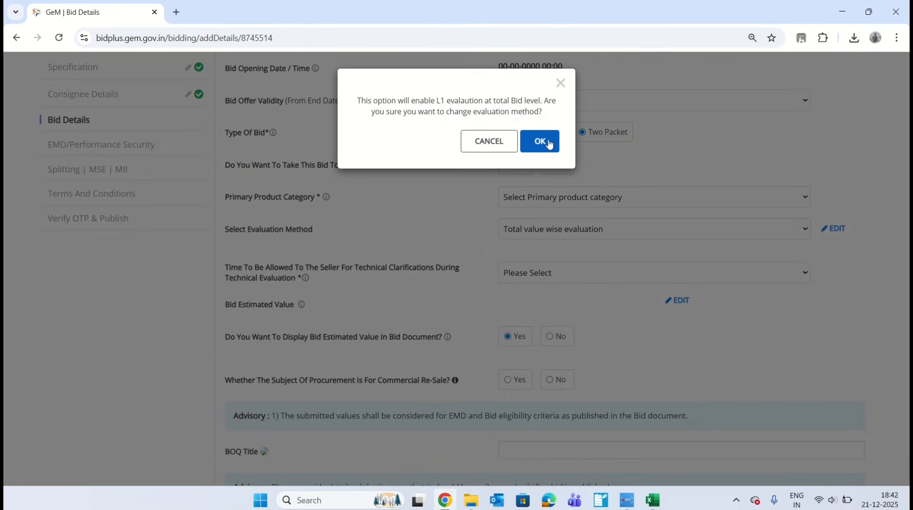
left_click(540, 142)
Set the bid duration to 30 days and acknowledge the updated end date.
scroll(573, 236, "up", 4)
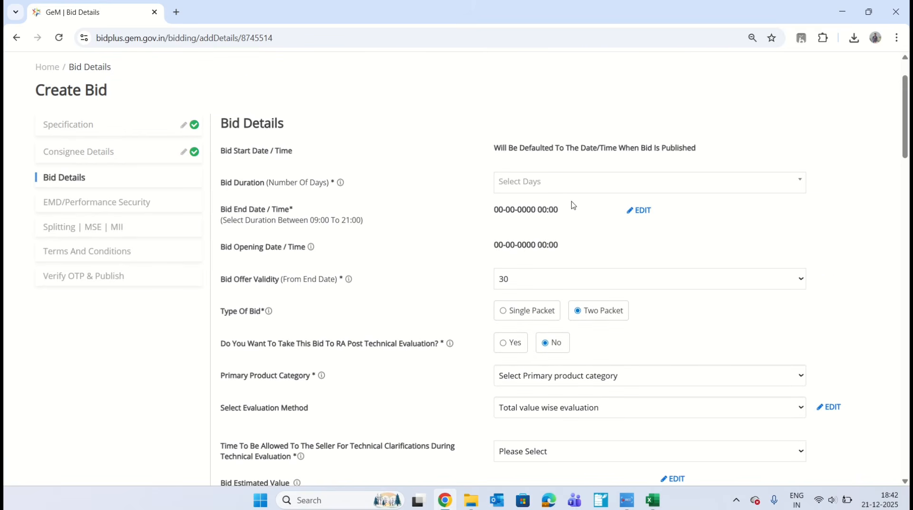
left_click(593, 187)
left_click(481, 212)
scroll(401, 232, "down", 1)
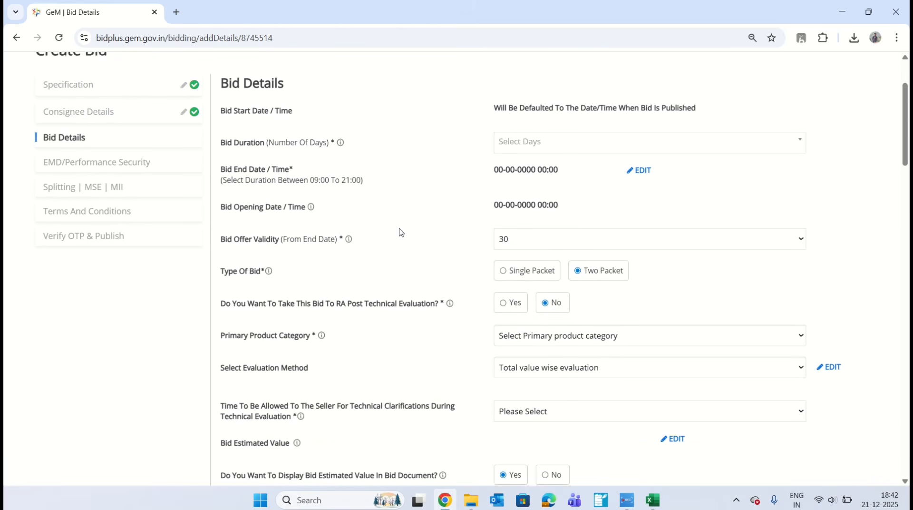
scroll(525, 220, "down", 1)
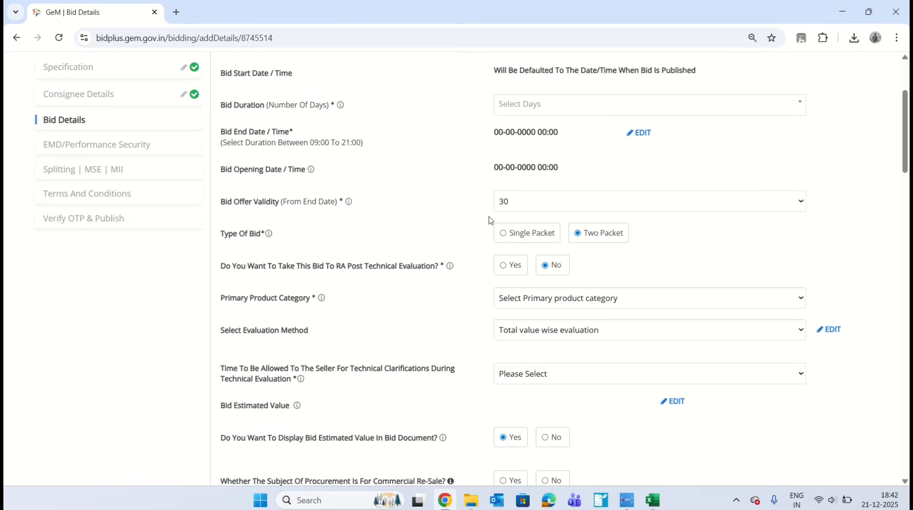
left_click(585, 105)
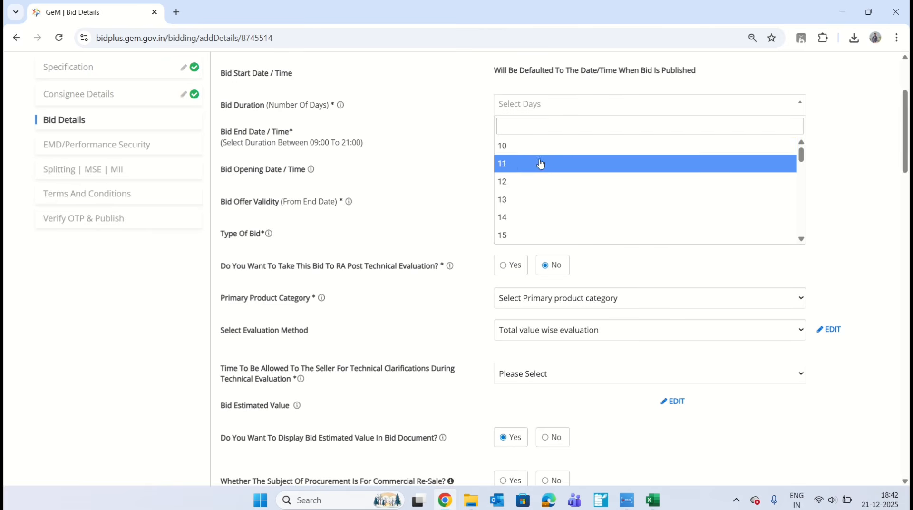
scroll(520, 205, "down", 2)
scroll(519, 206, "down", 6)
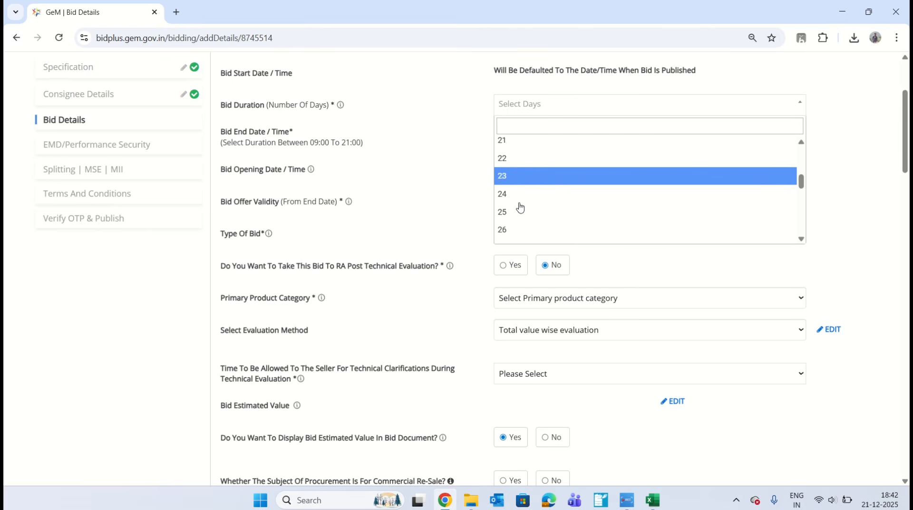
scroll(520, 206, "up", 1)
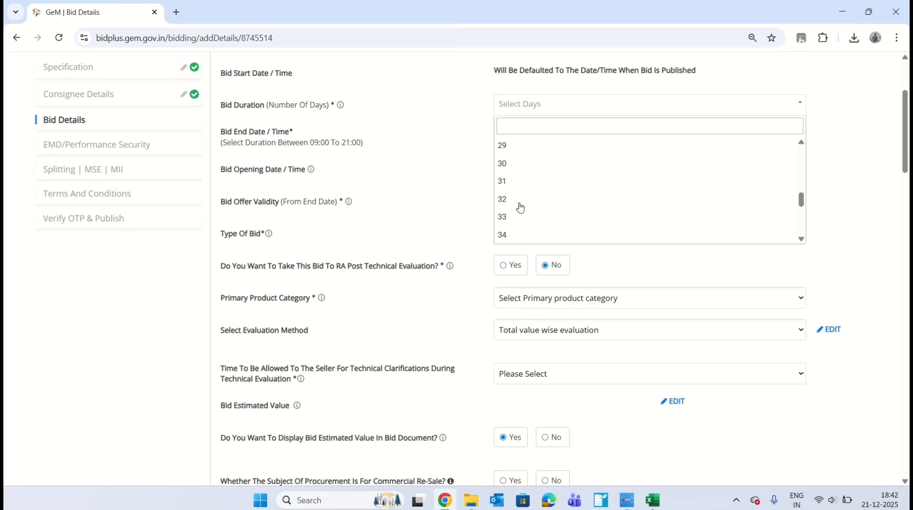
left_click(533, 170)
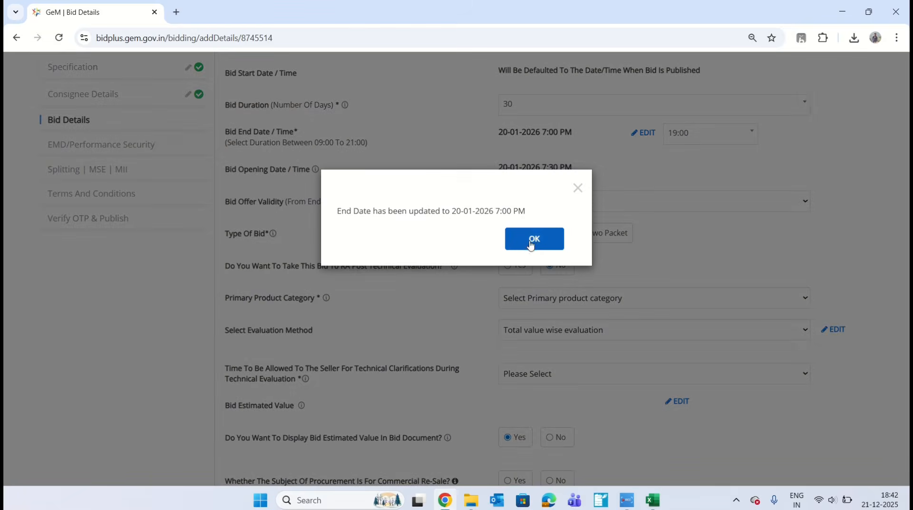
left_click(530, 240)
Set the time allowed to the seller for technical clarifications to 2.
scroll(541, 168, "down", 2)
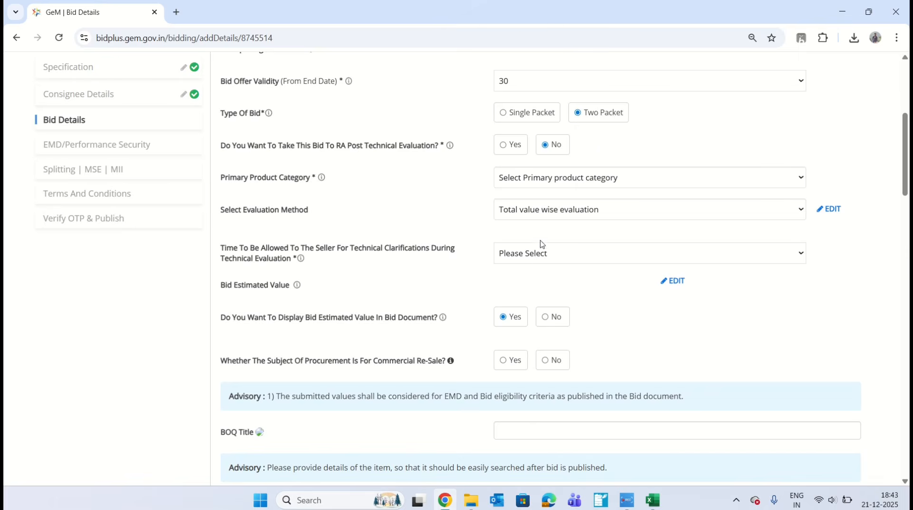
left_click(534, 258)
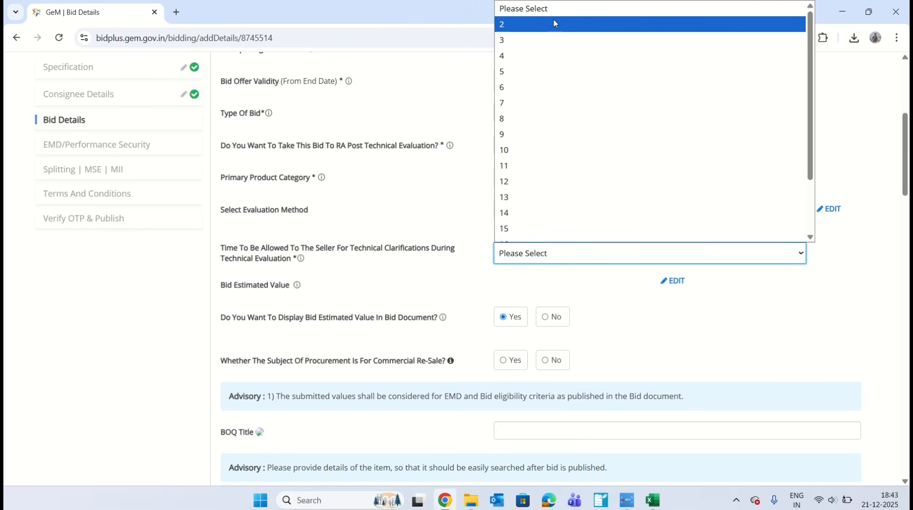
left_click(553, 24)
Set the option to display the bid estimated value in the bid document to No.
scroll(415, 203, "down", 2)
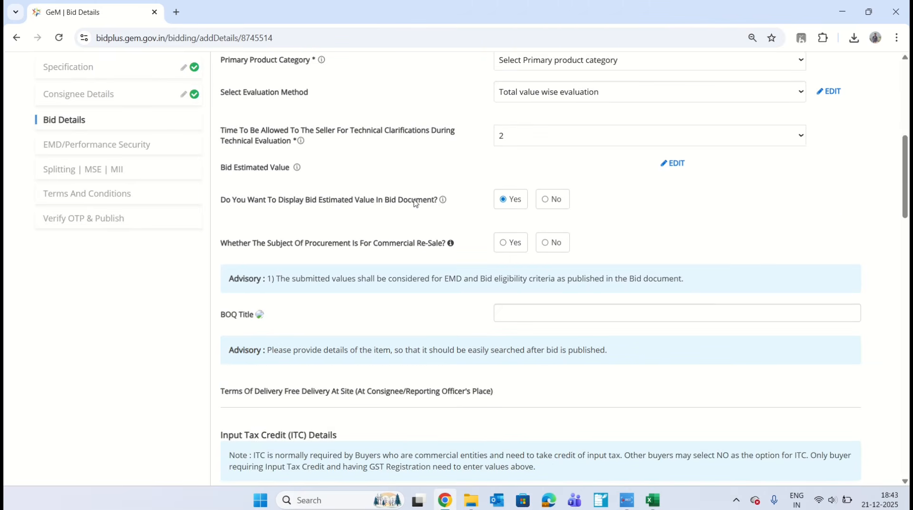
scroll(423, 203, "down", 1)
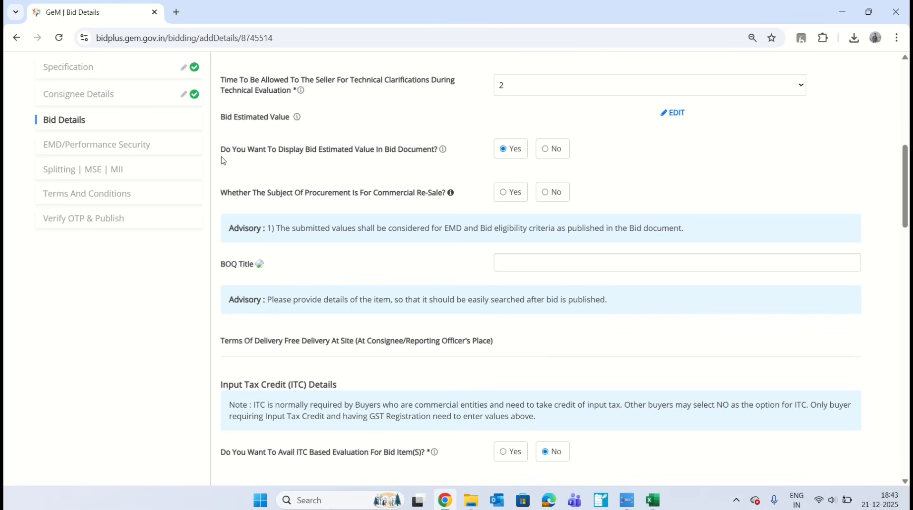
left_click_drag(223, 152, 453, 154)
left_click(458, 154)
scroll(546, 153, "up", 1)
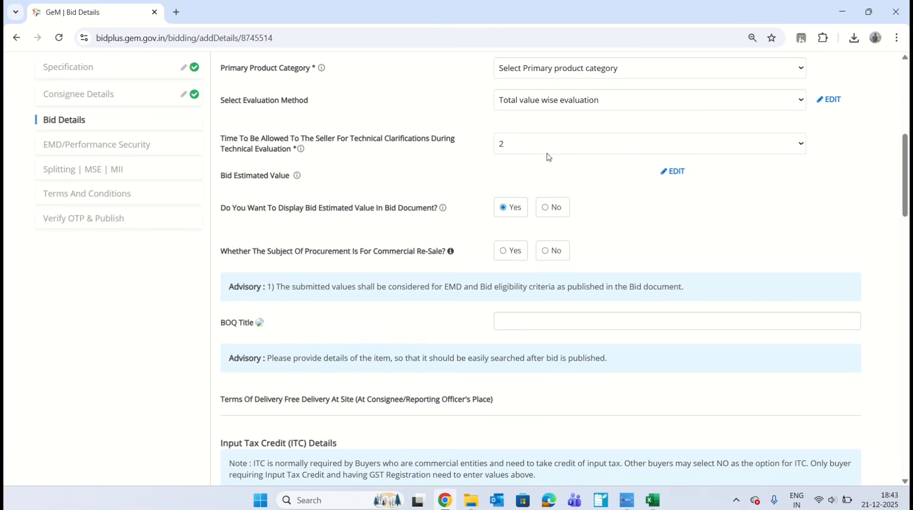
left_click(545, 209)
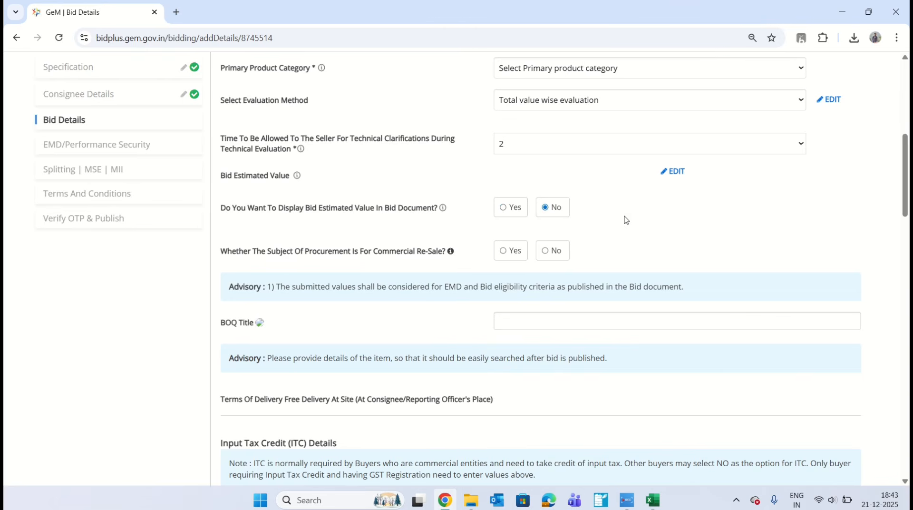
Check the bid estimated value form, cancel it, and look at the available evaluation method options.
left_click(677, 172)
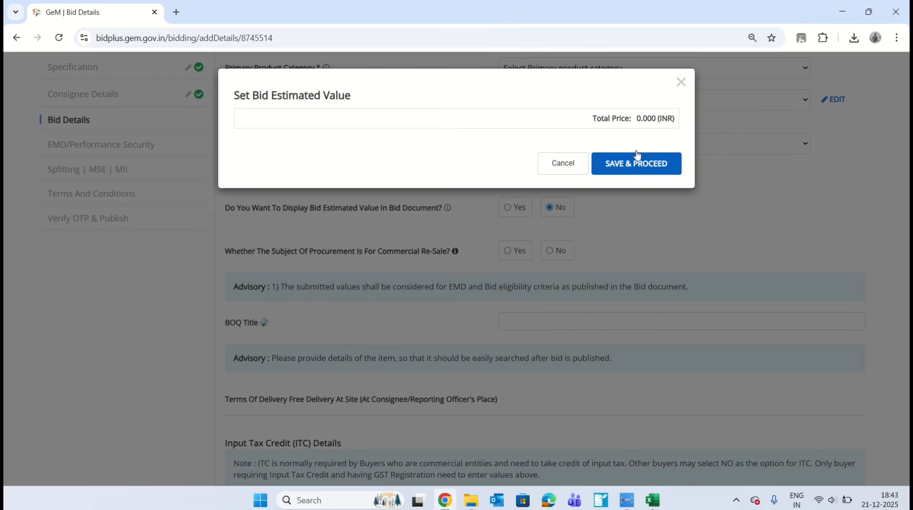
left_click(570, 163)
scroll(594, 171, "up", 1)
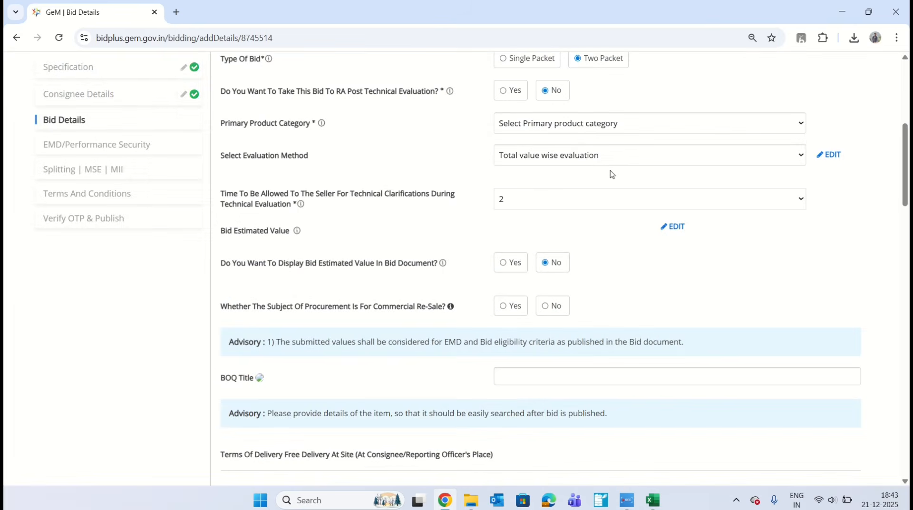
left_click(556, 157)
left_click(556, 158)
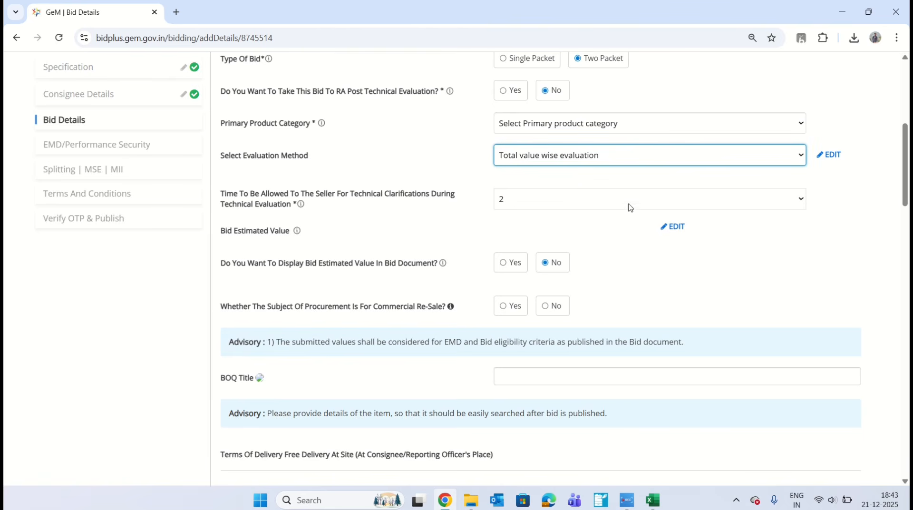
Change the evaluation method to Item wise evaluation, accept the change and save its schedules.
left_click(604, 156)
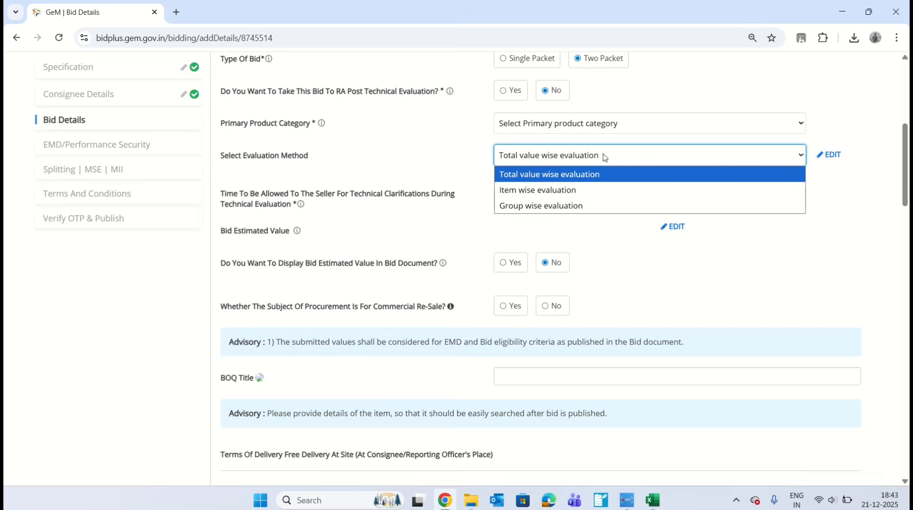
left_click(575, 189)
left_click(540, 151)
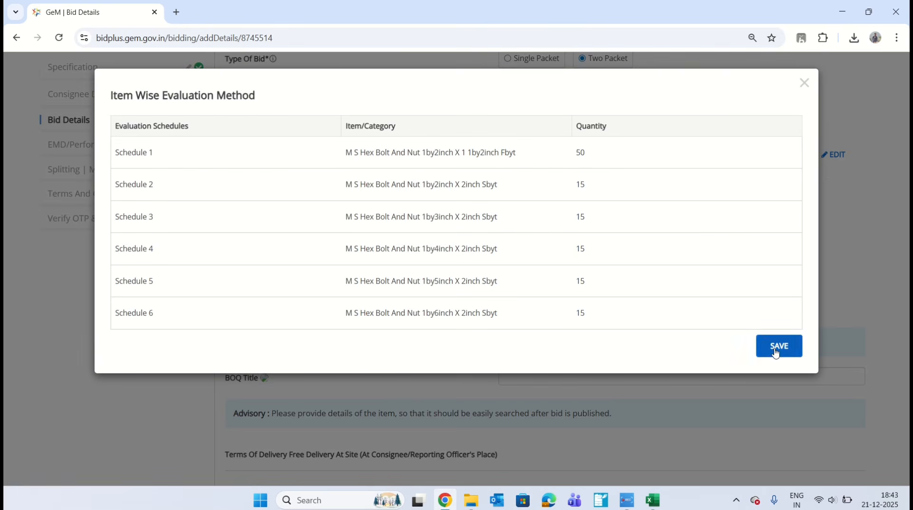
left_click(774, 351)
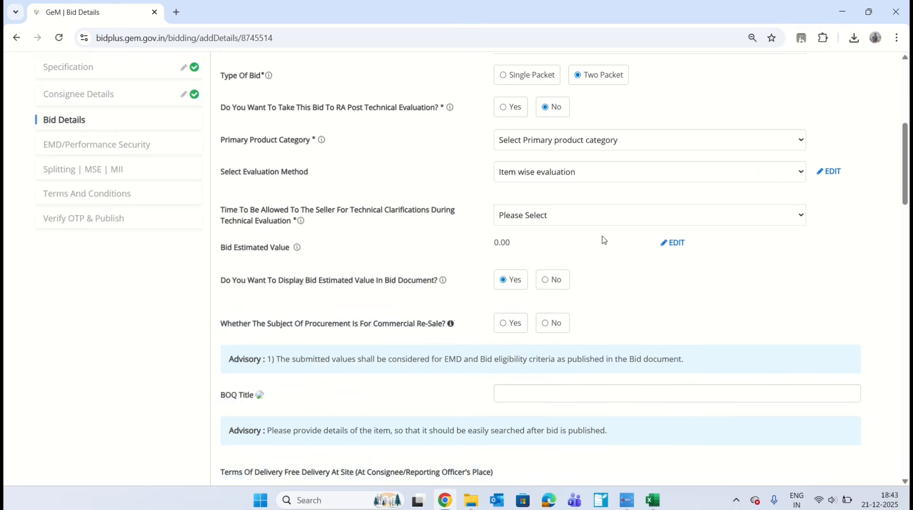
Look through the estimated value fields for each schedule in the bid estimated value form and close it without changes.
left_click(672, 242)
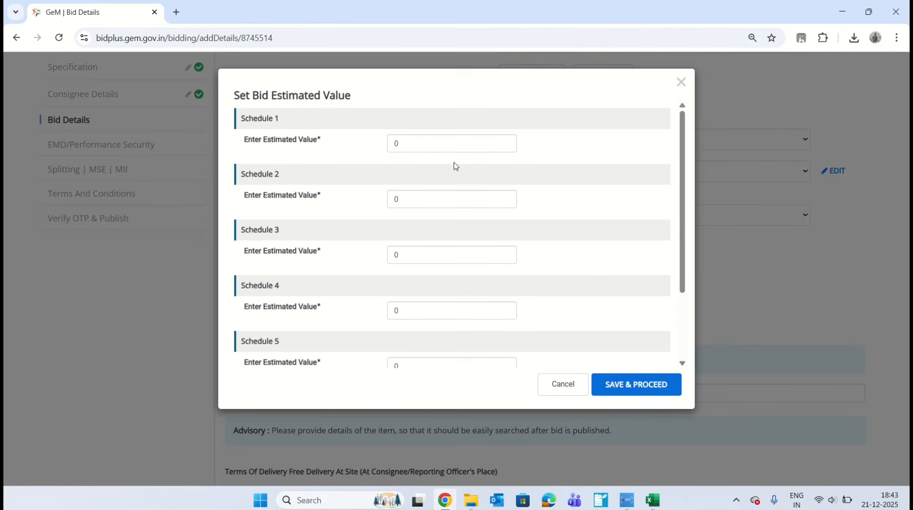
scroll(442, 145, "down", 3)
scroll(442, 145, "up", 3)
scroll(512, 243, "down", 1)
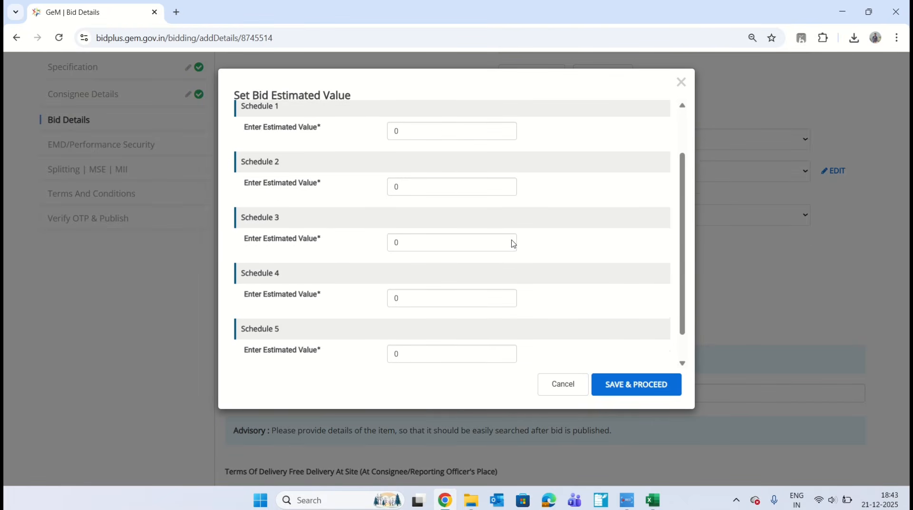
scroll(512, 243, "up", 1)
left_click(681, 82)
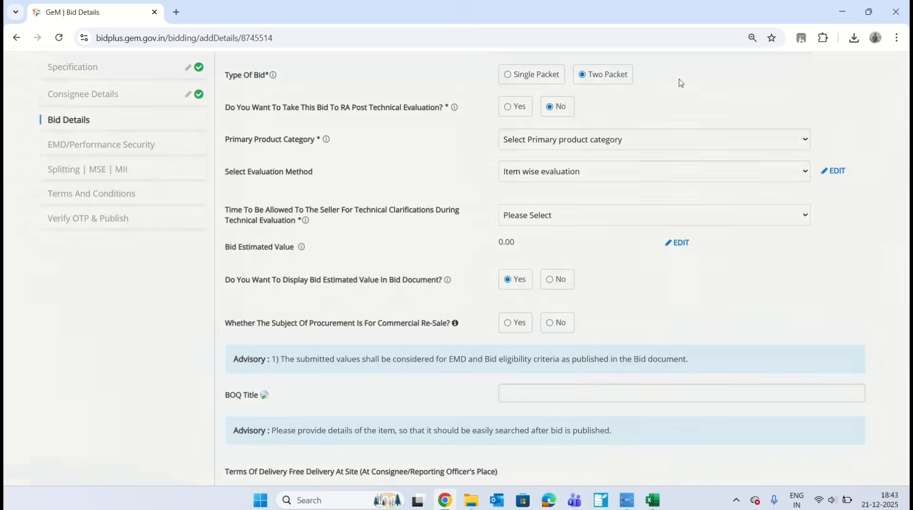
Change the evaluation method back to Total value wise evaluation and accept the change.
left_click(566, 171)
left_click(548, 192)
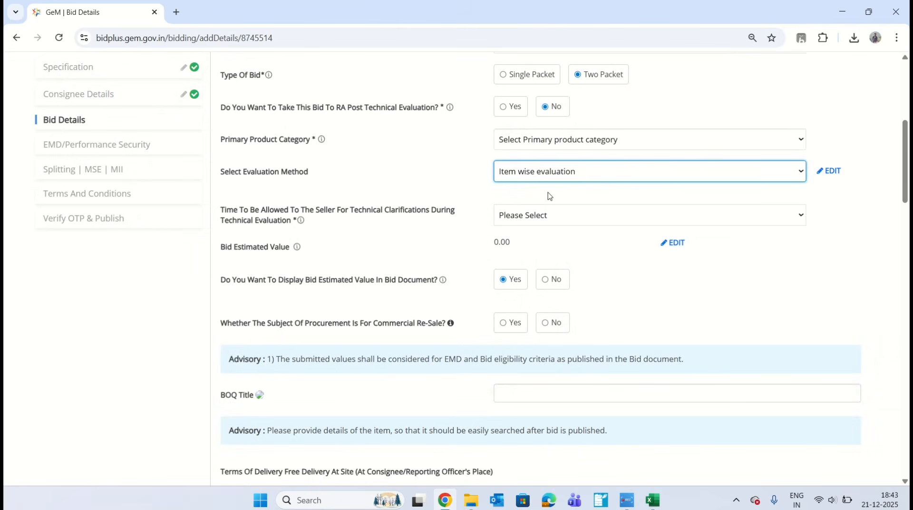
left_click(545, 142)
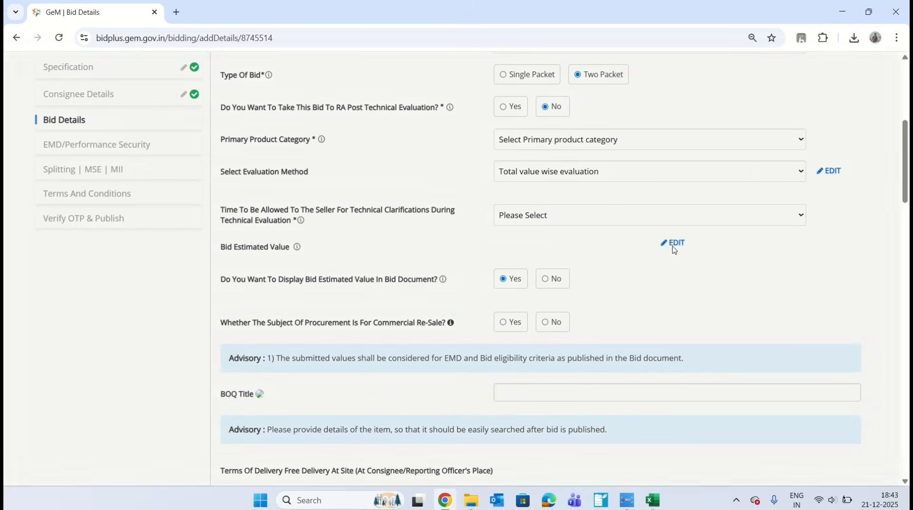
Check the bid estimated value form, close it, and reload the bid details page.
left_click(673, 243)
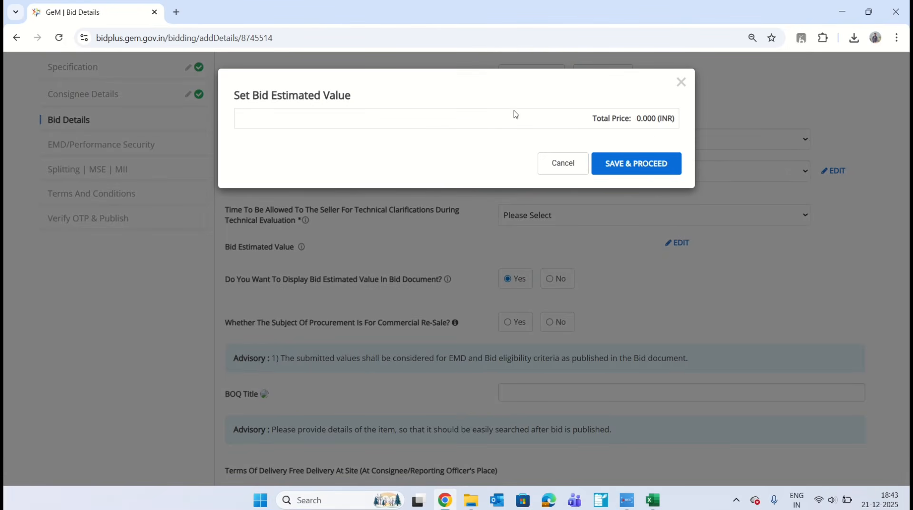
left_click(679, 84)
scroll(570, 241, "up", 1)
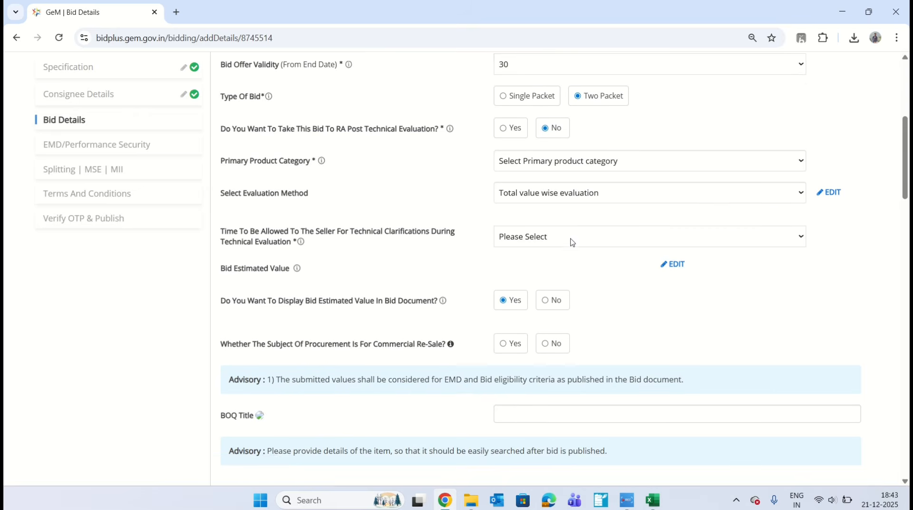
left_click(585, 225)
left_click(568, 240)
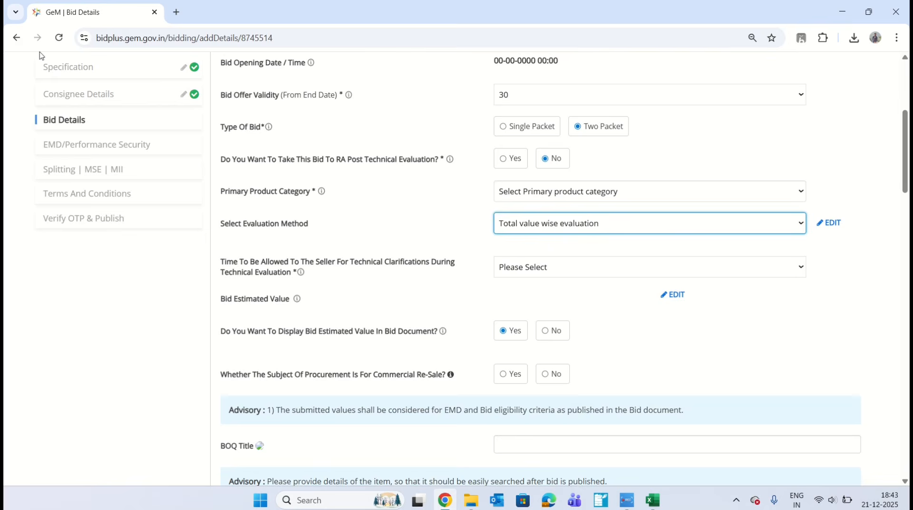
left_click(59, 38)
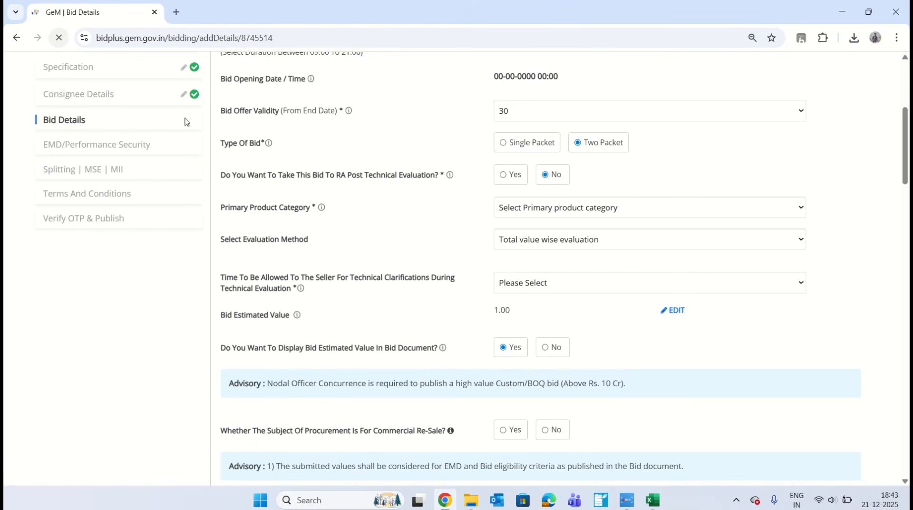
Set the bid duration to 10 days and acknowledge the updated end date.
left_click(513, 181)
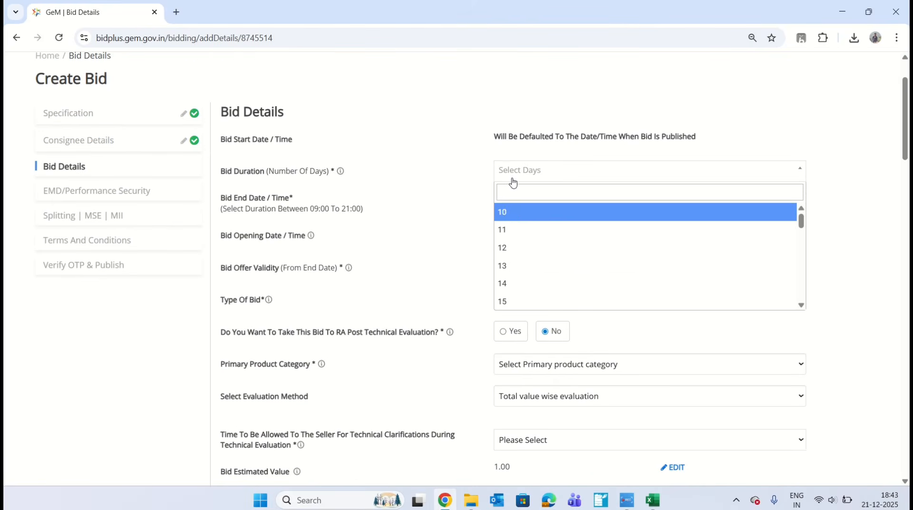
left_click(532, 215)
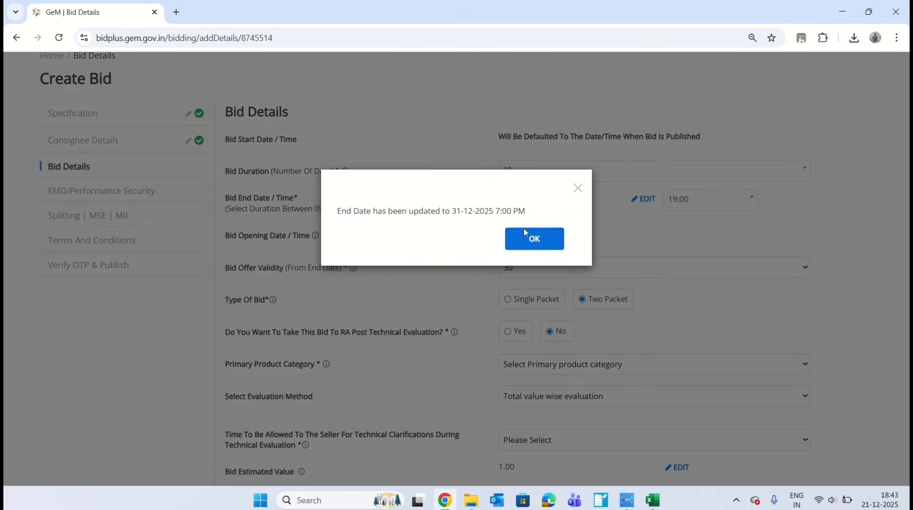
left_click(534, 237)
Opt to take the bid to RA after technical evaluation, with the qualification rule Eliminate only H1 bidder.
scroll(542, 235, "down", 2)
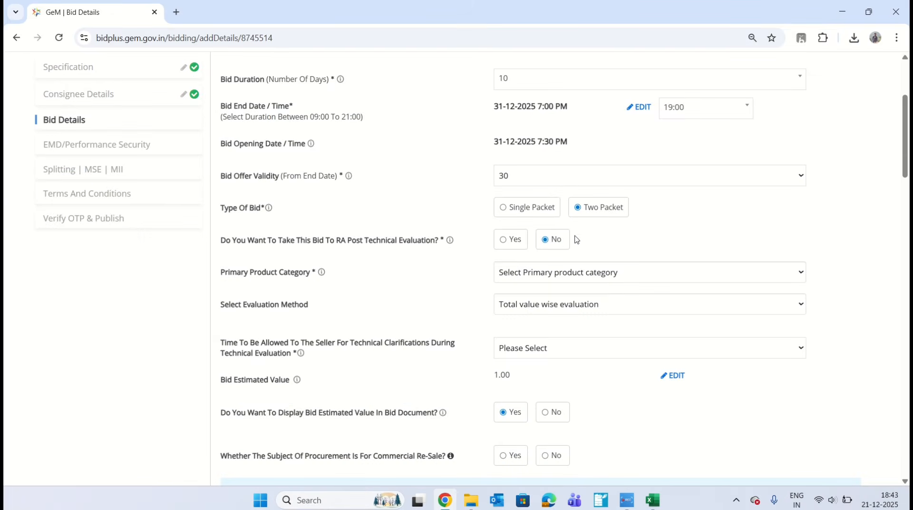
scroll(576, 238, "down", 1)
left_click_drag(232, 191, 465, 192)
left_click(465, 192)
scroll(555, 207, "down", 1)
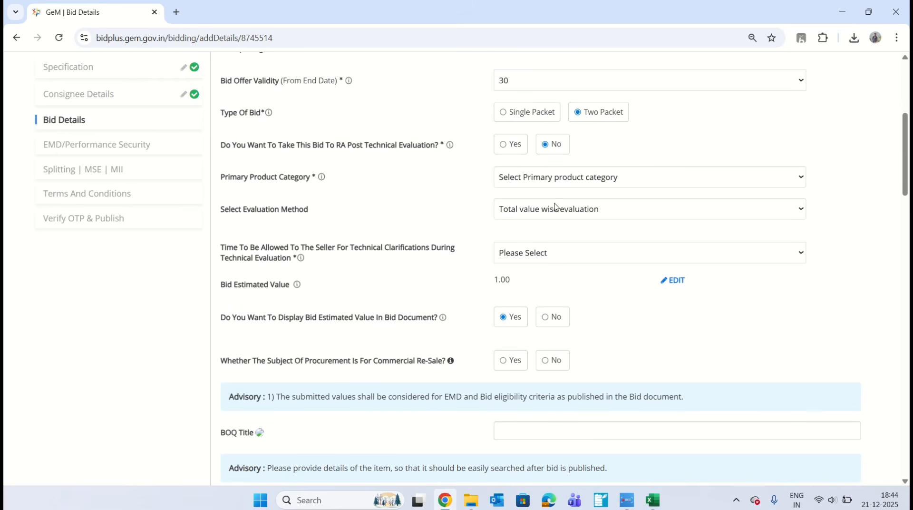
left_click(503, 145)
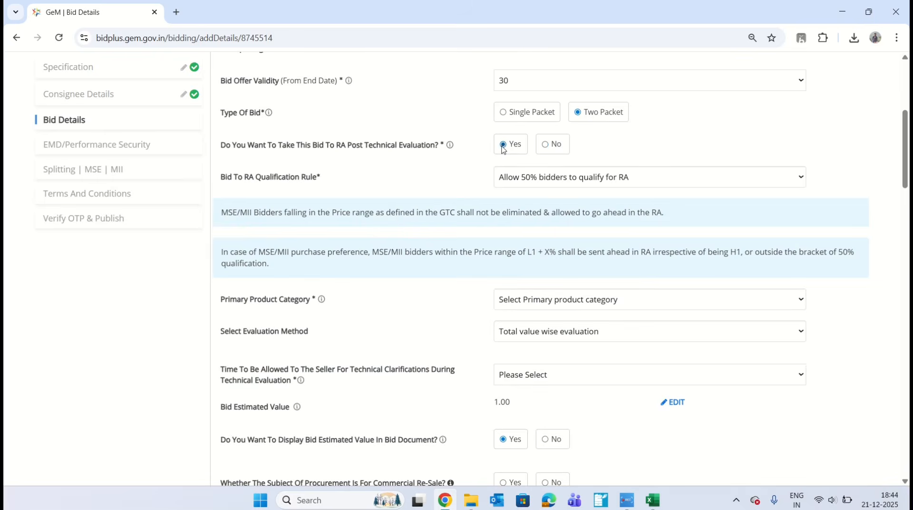
left_click(562, 180)
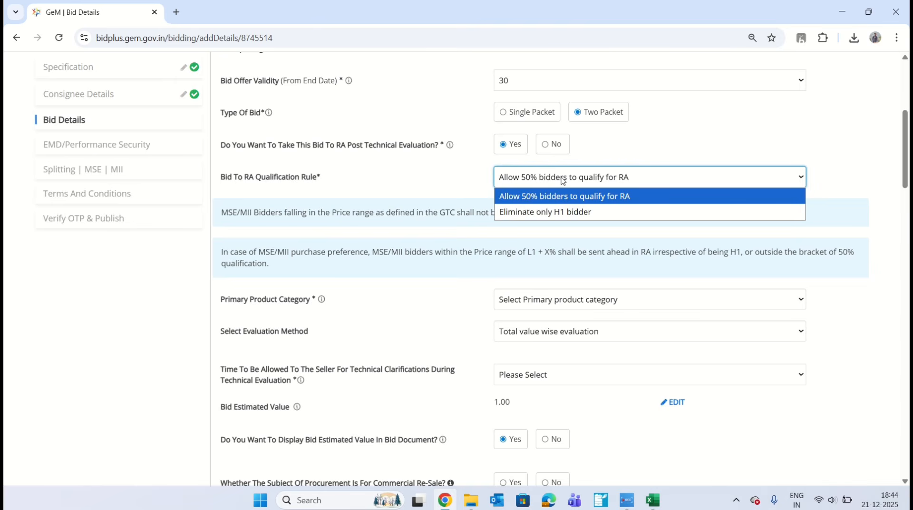
left_click(584, 219)
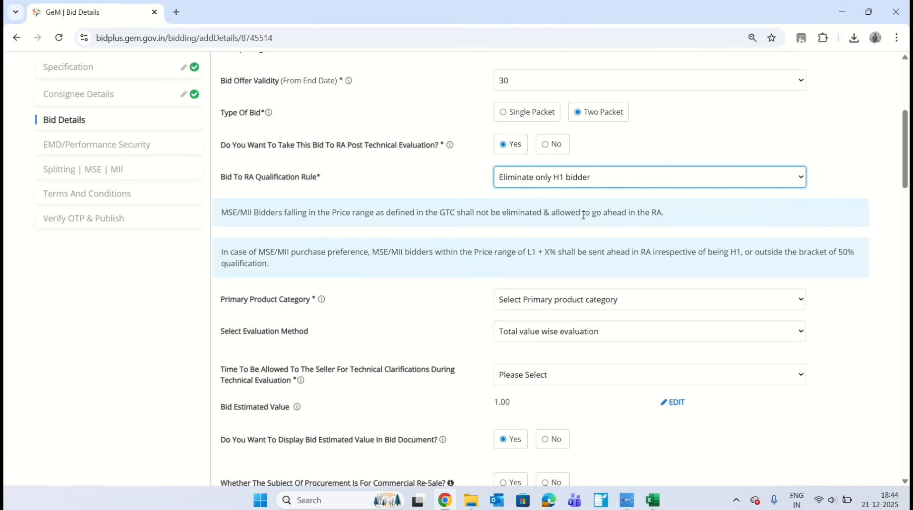
left_click(621, 155)
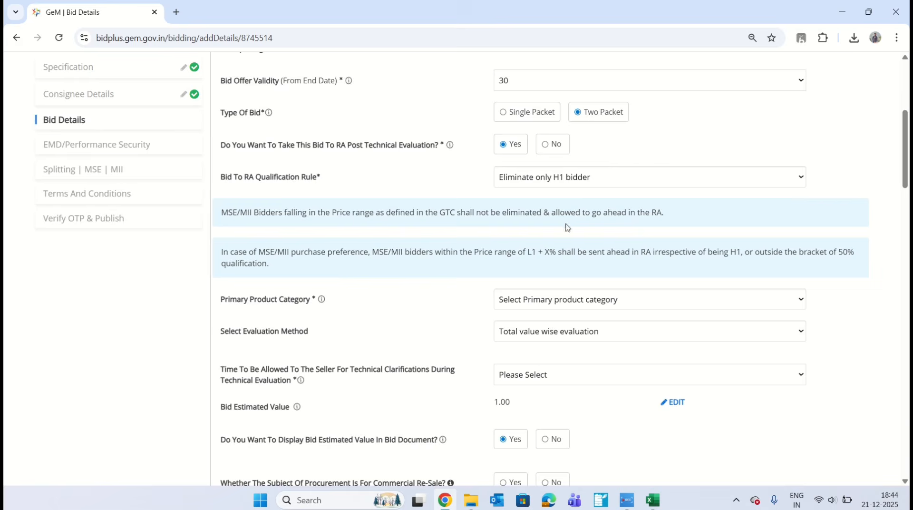
Set the primary product category to M S Hex Bolt and Nut 1by2inch x 1 1by2inch FbyT and the technical clarification time to 2.
scroll(566, 232, "down", 3)
left_click(599, 176)
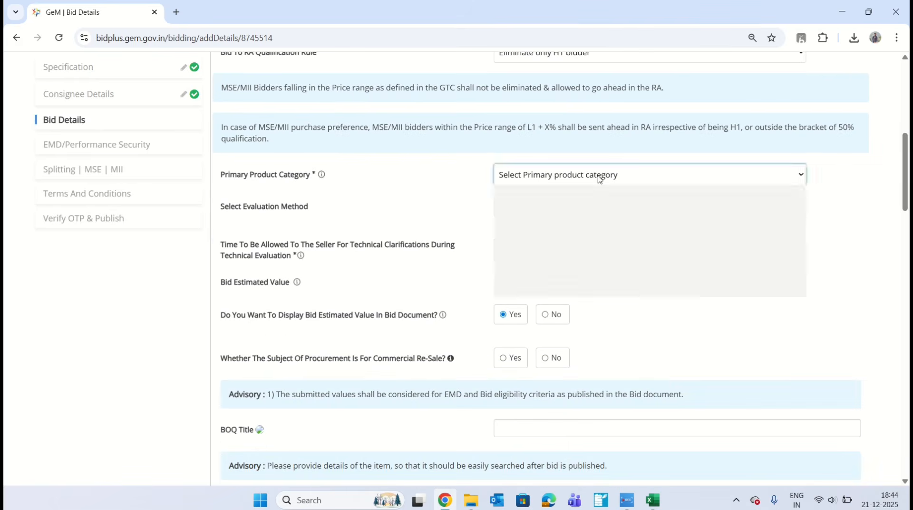
left_click(603, 205)
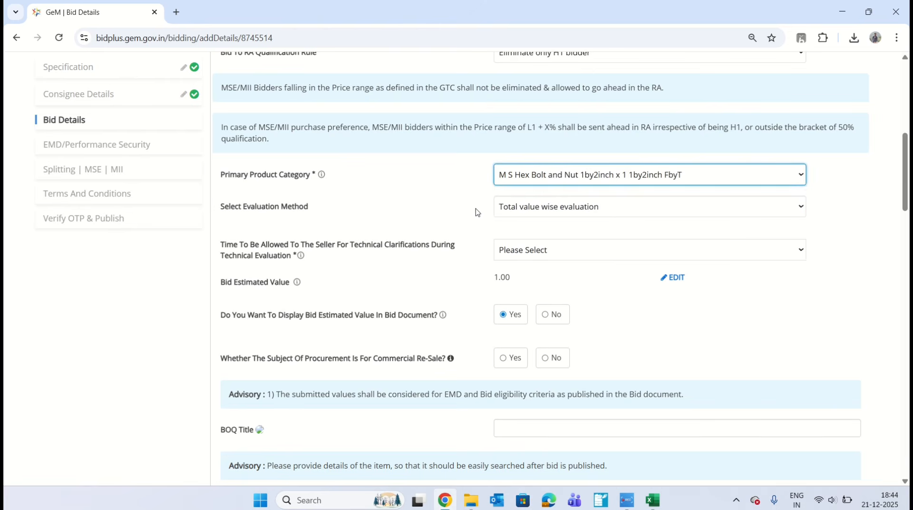
left_click(525, 208)
left_click(525, 209)
left_click(530, 248)
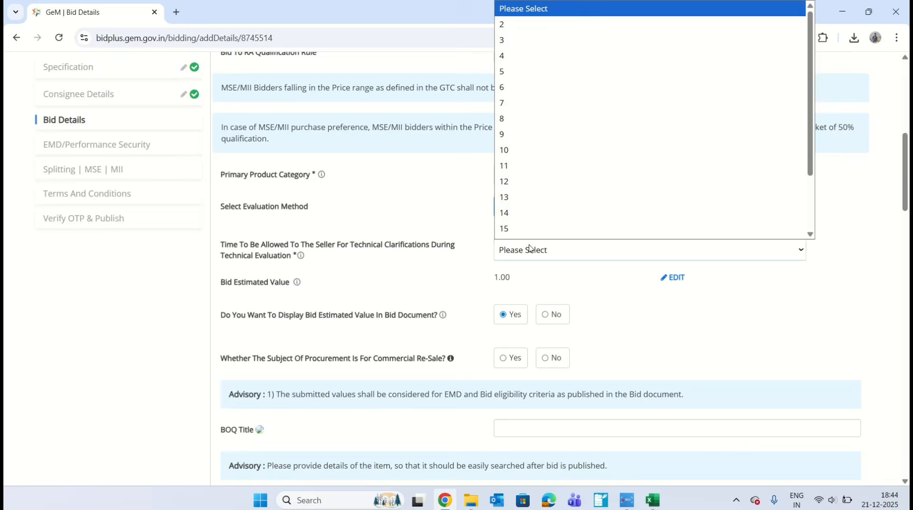
left_click(533, 26)
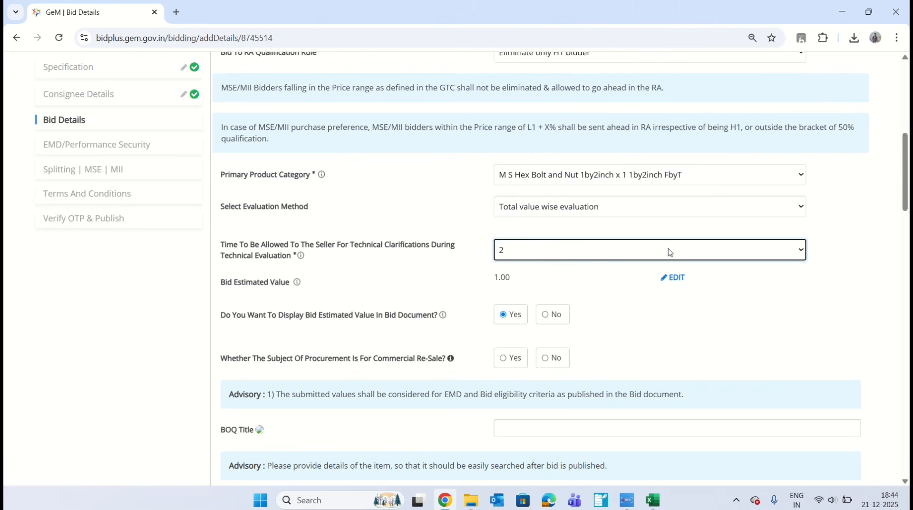
Set the bid estimated value to 153000.
left_click(672, 277)
double_click(550, 284)
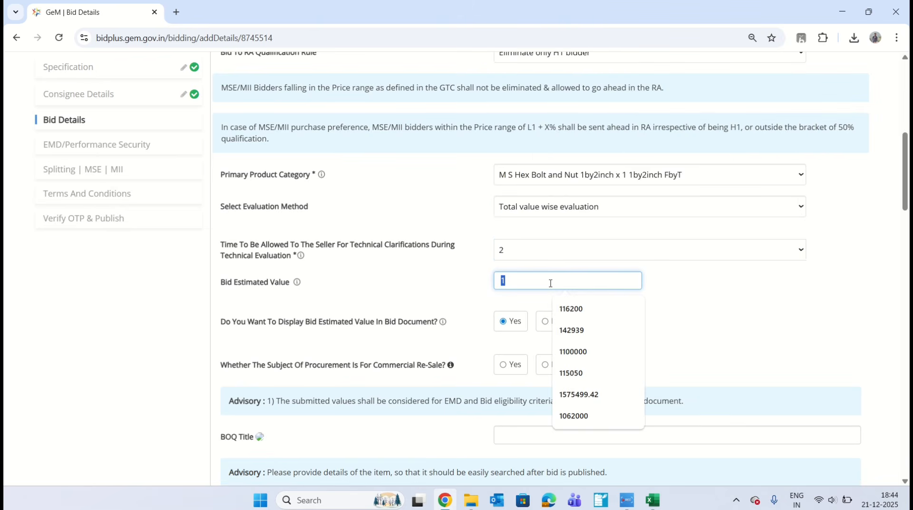
type("153")
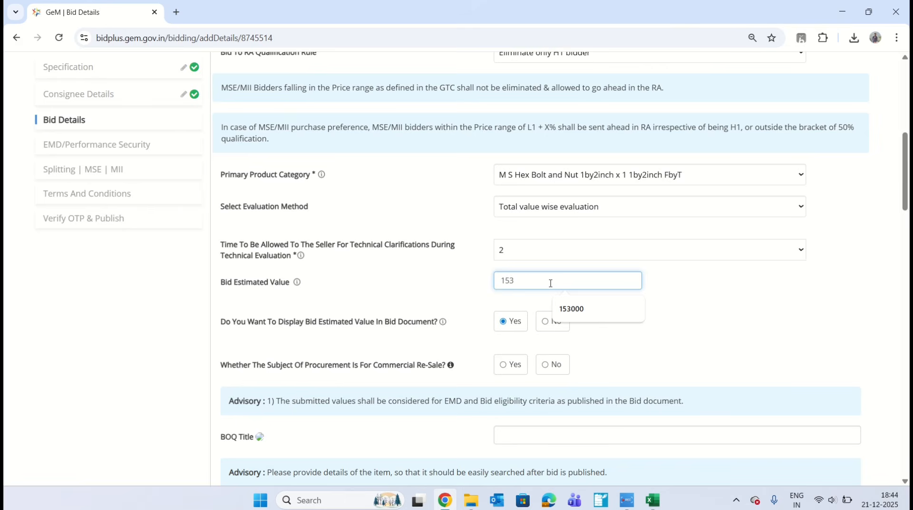
left_click(411, 277)
Choose No for displaying the bid estimated value in the bid document and No for procurement for commercial re-sale.
scroll(410, 274, "down", 3)
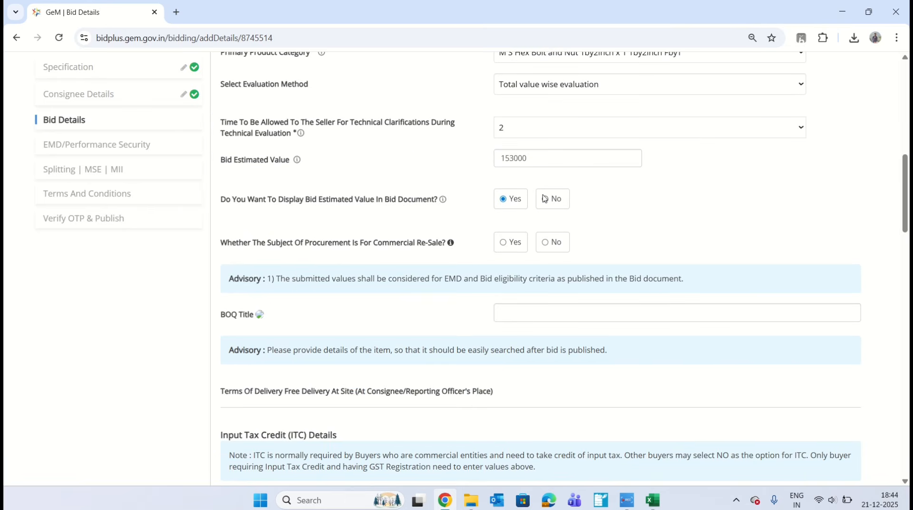
scroll(601, 209, "down", 2)
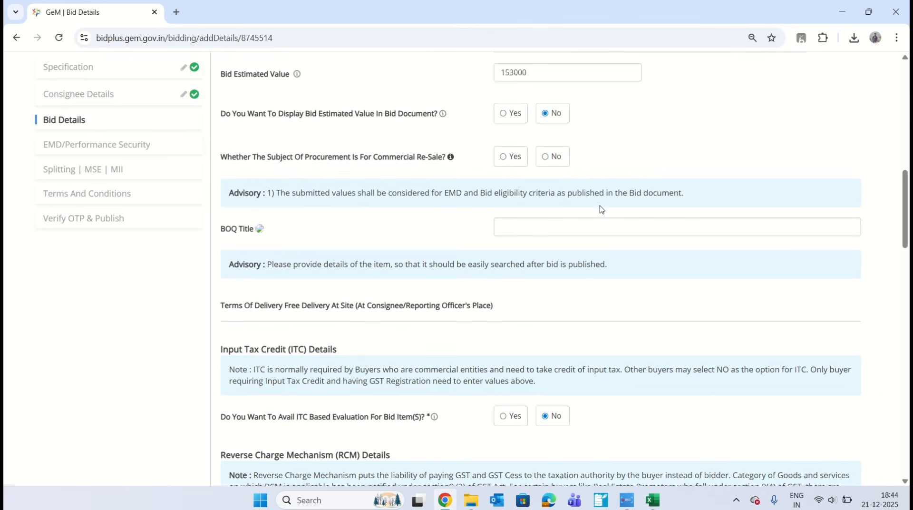
left_click(545, 157)
Choose Yes for ITC based evaluation of the bid items in the Input Tax Credit details.
scroll(642, 130, "down", 2)
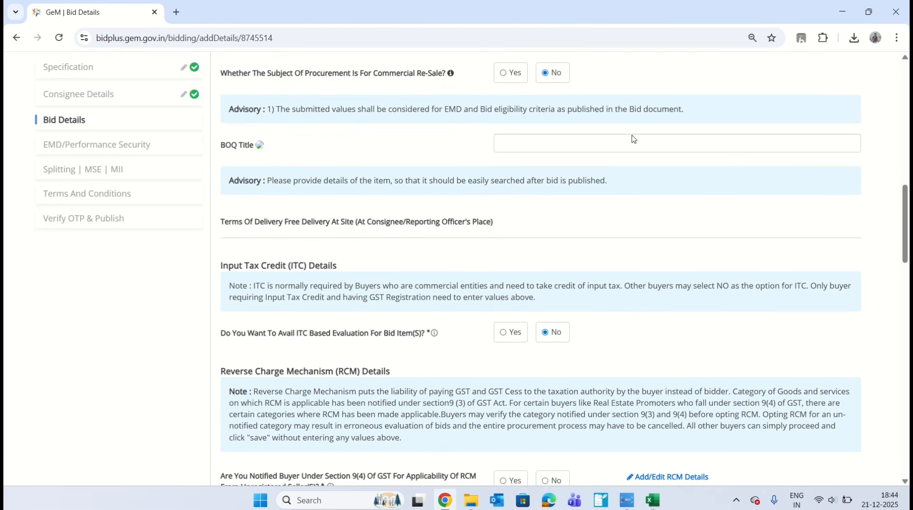
scroll(562, 224, "down", 1)
scroll(562, 224, "down", 3)
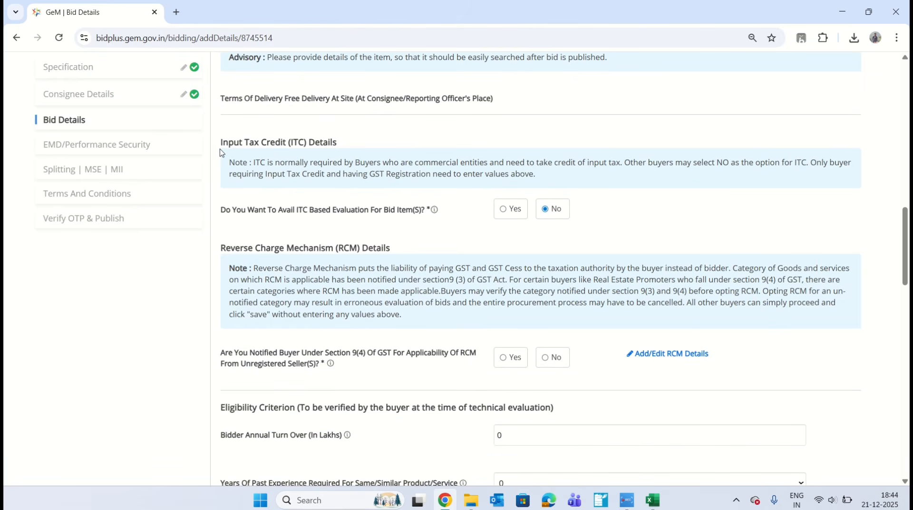
left_click_drag(233, 145, 358, 145)
left_click(358, 145)
left_click(504, 212)
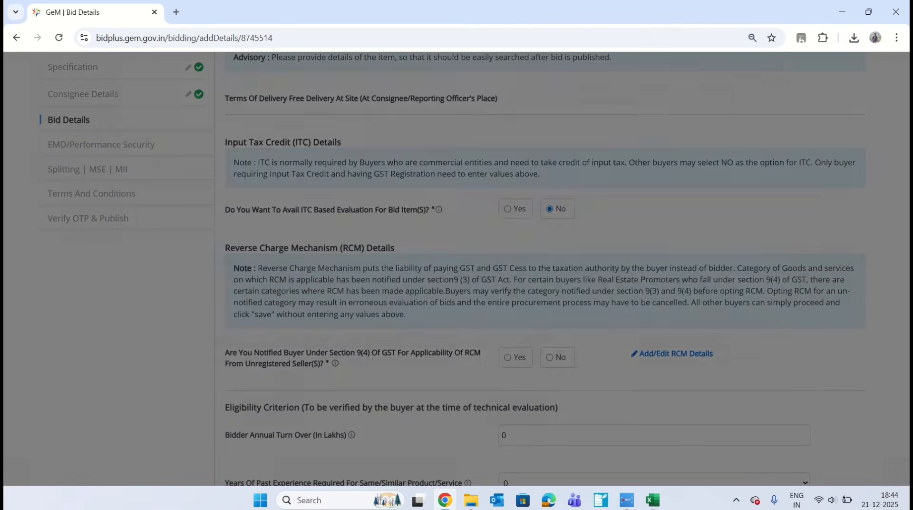
Set the available ITC on GST and on GST cess to 100 percent for all six hex bolt items and save.
left_click(525, 157)
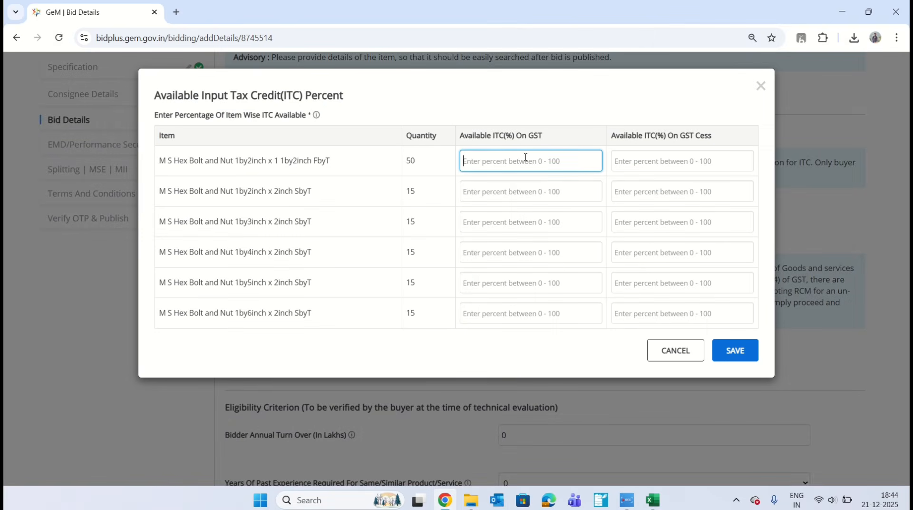
type("100")
key("ctrl+a")
key("ctrl+c")
key("Tab")
key("ctrl+v")
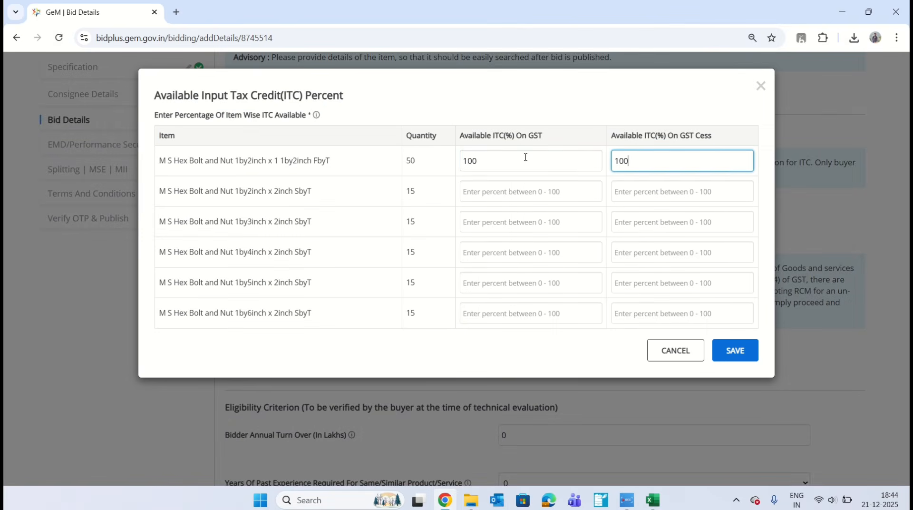
key("Tab")
key("ctrl+v")
key("Tab")
key("ctrl+v")
key("Tab")
key("ctrl+v")
key("Tab")
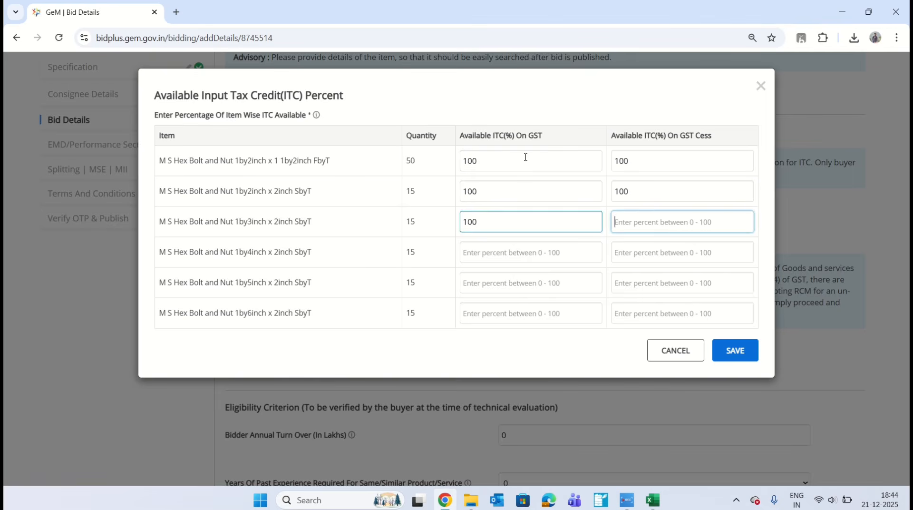
key("ctrl+v")
key("Tab")
key("ctrl+v")
key("Tab")
key("ctrl+v")
key("Tab")
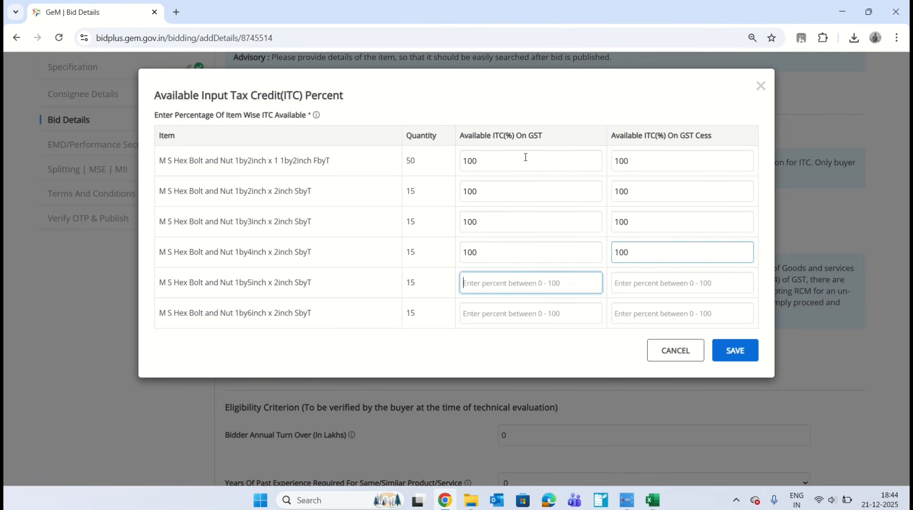
key("ctrl+v")
key("Tab")
key("ctrl+v")
key("Tab")
key("ctrl+v")
key("Tab")
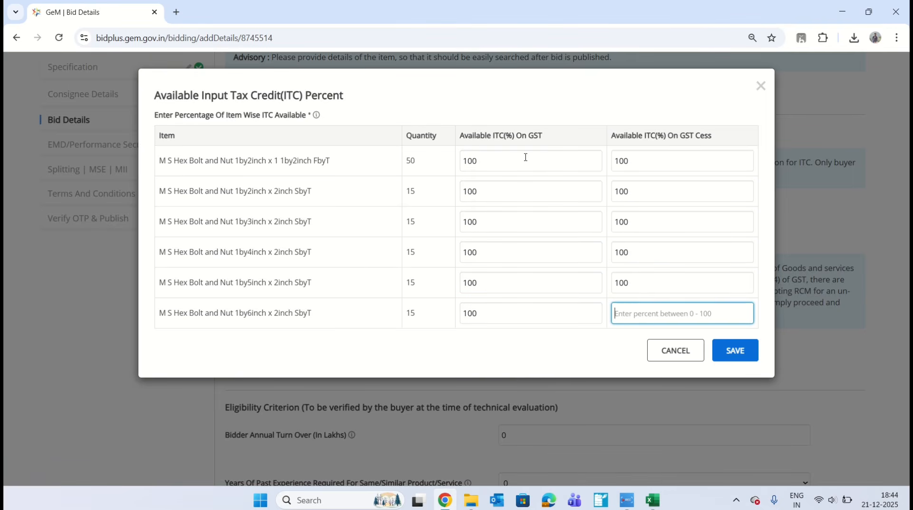
key("ctrl+v")
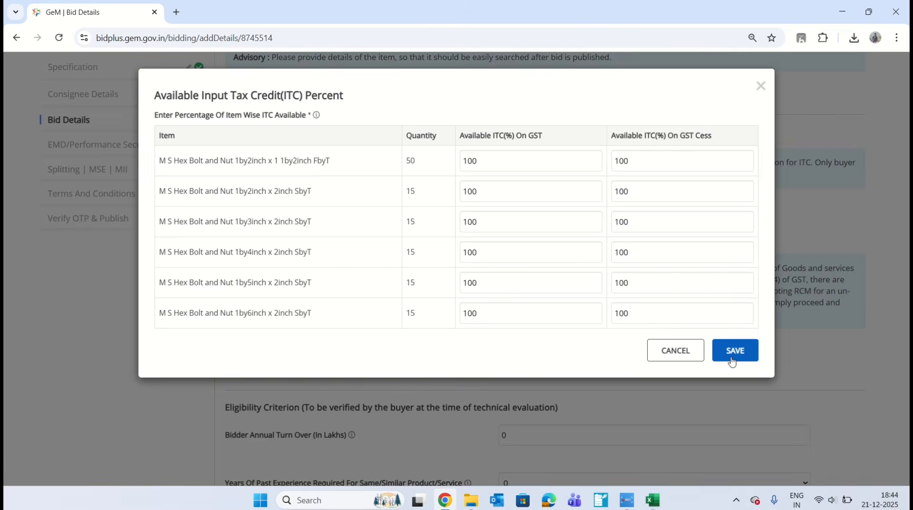
left_click(731, 357)
left_click(554, 122)
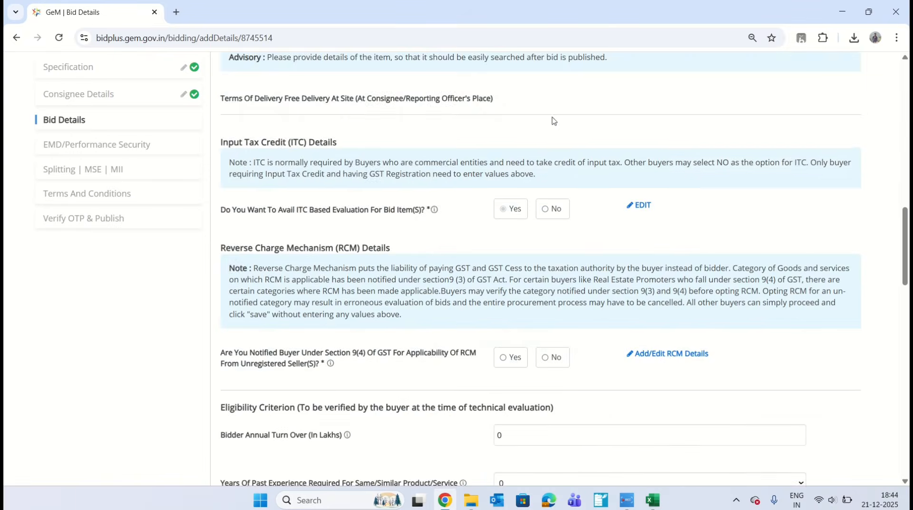
Choose No for notified buyer under Section 9(4) of GST and save the RCM details without entering any values.
scroll(589, 312, "down", 2)
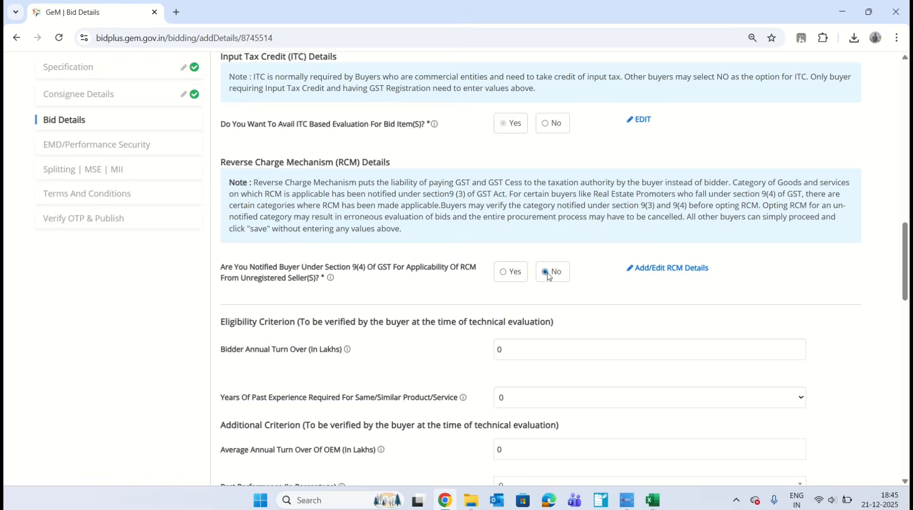
left_click(669, 268)
scroll(598, 303, "down", 1)
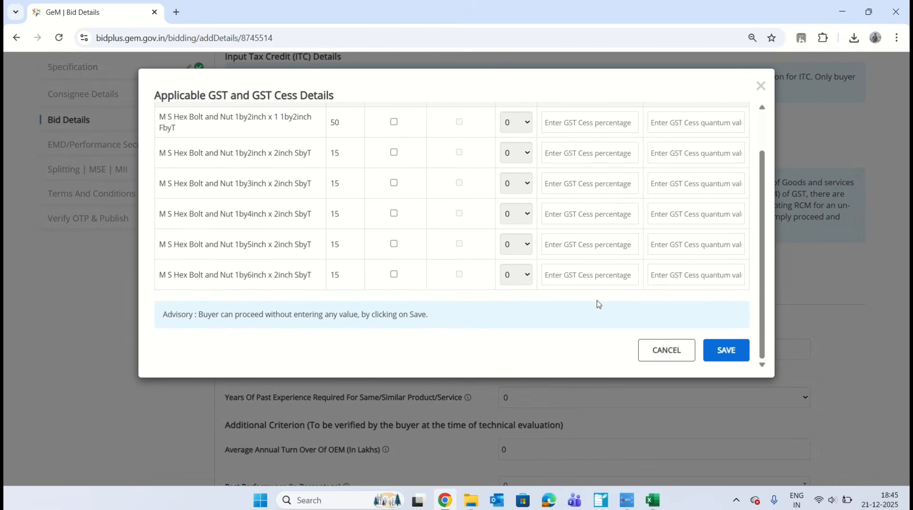
left_click_drag(169, 315, 446, 316)
left_click(449, 317)
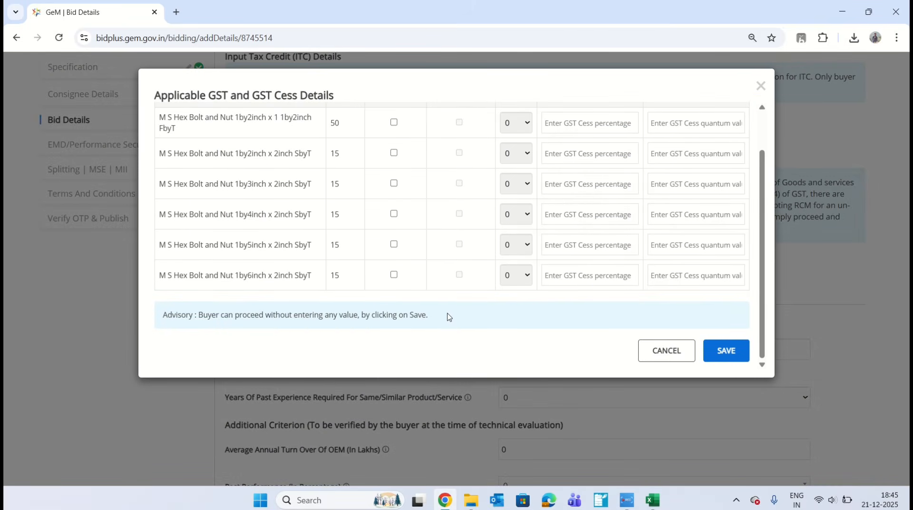
left_click(740, 359)
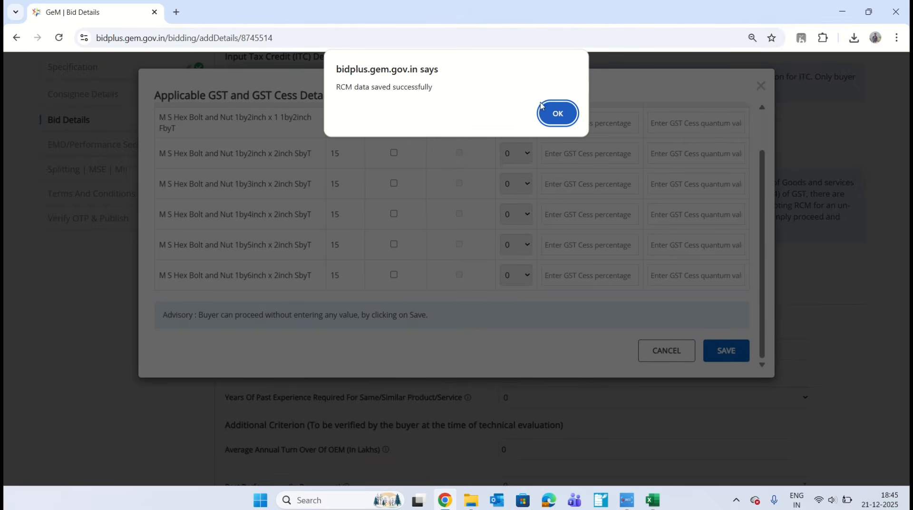
left_click(560, 116)
Set the minimum number of bids required to disable automatic bid extension to 3.
scroll(603, 340, "down", 4)
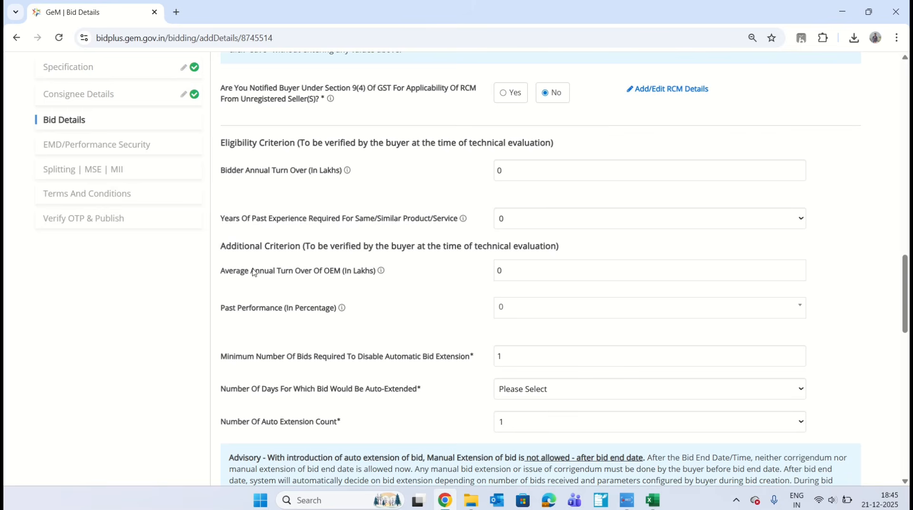
scroll(547, 273, "down", 3)
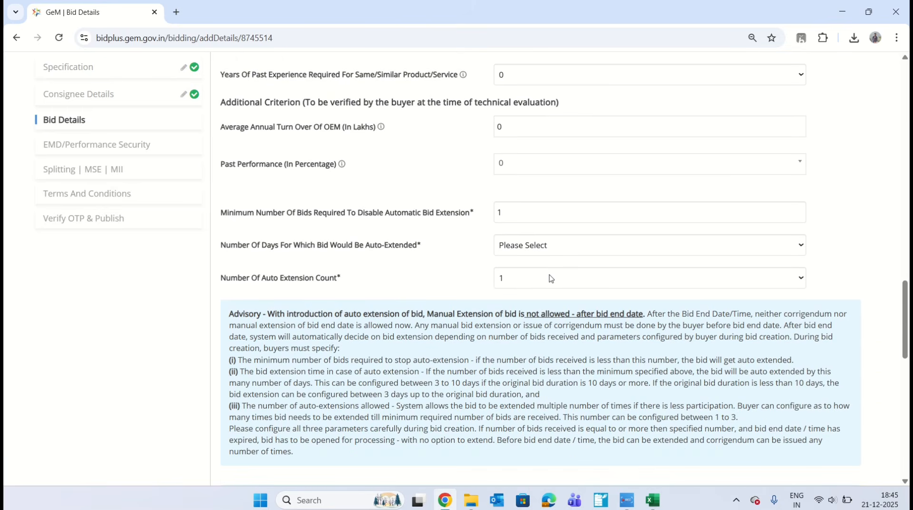
scroll(420, 257, "up", 3)
scroll(420, 256, "down", 4)
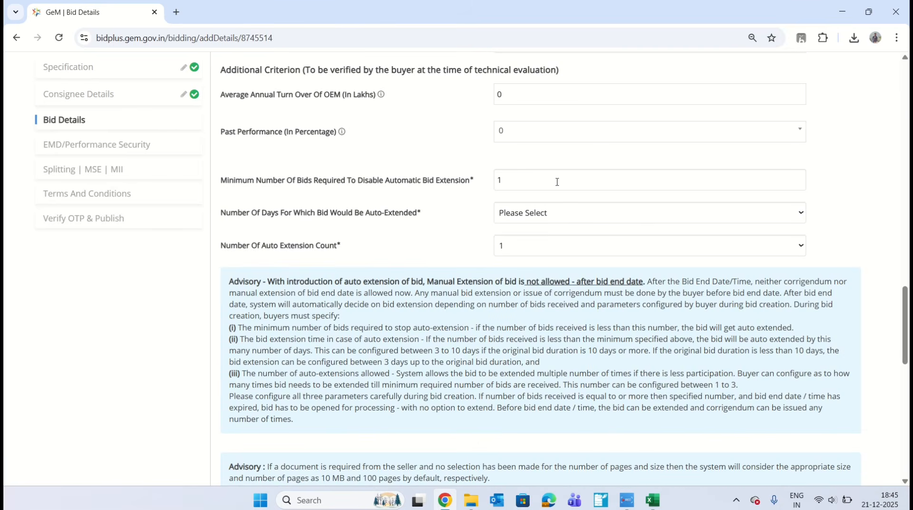
scroll(207, 205, "up", 5)
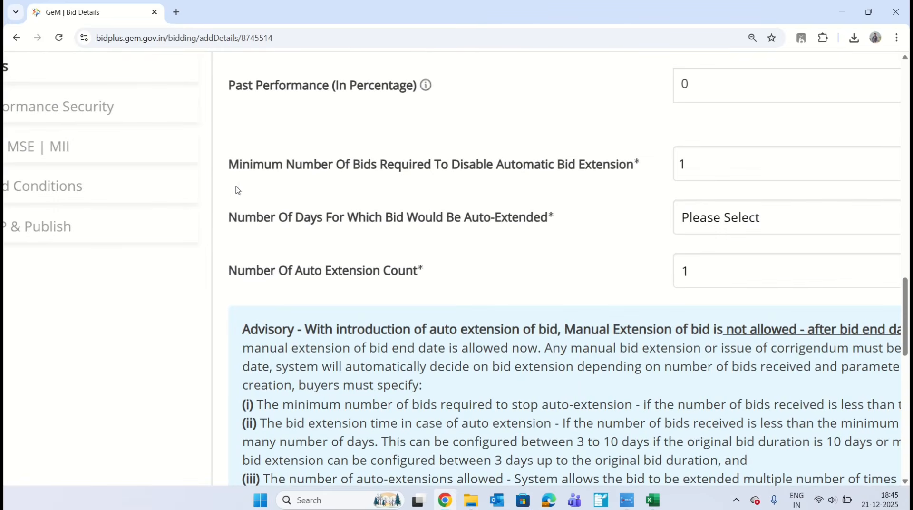
scroll(481, 176, "down", 5)
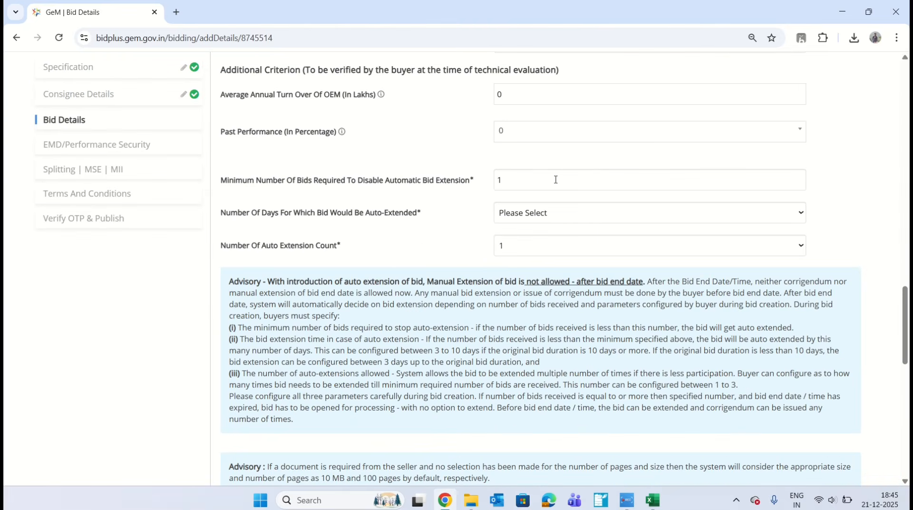
double_click(555, 179)
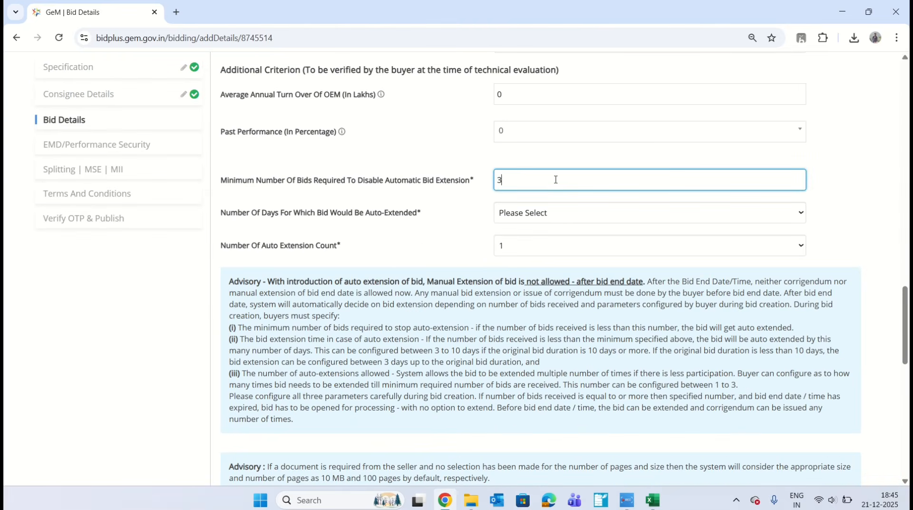
left_click(489, 200)
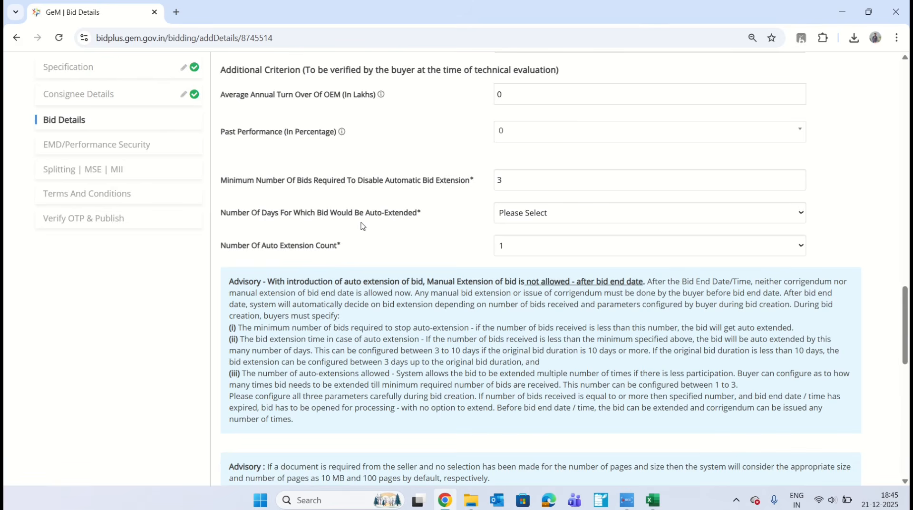
Set the number of days for which the bid would be auto-extended to 3 and keep the auto extension count at 1.
left_click(574, 217)
left_click(537, 247)
left_click_drag(225, 252, 347, 248)
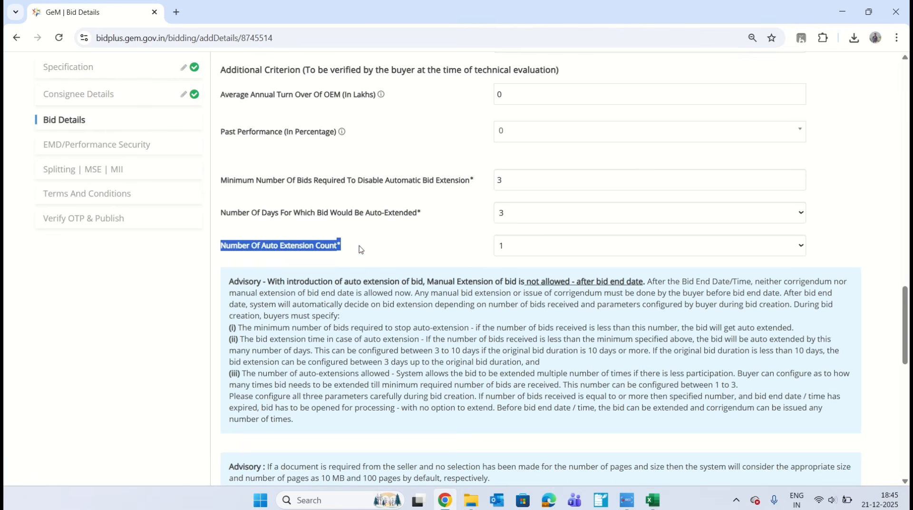
left_click(417, 248)
scroll(471, 254, "down", 2)
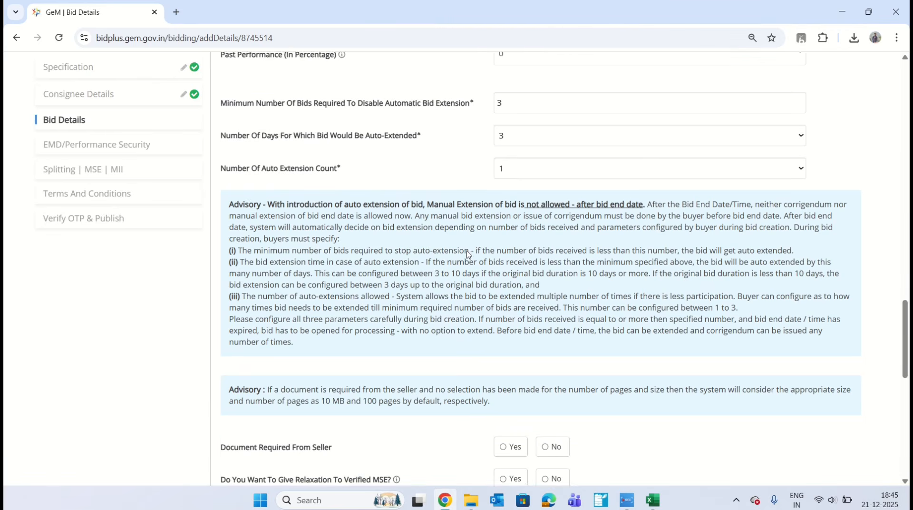
left_click(534, 126)
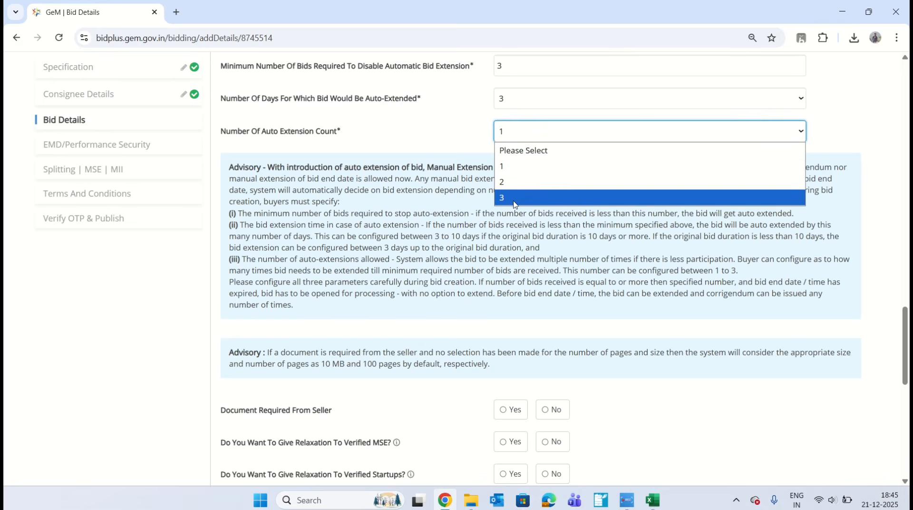
left_click(438, 127)
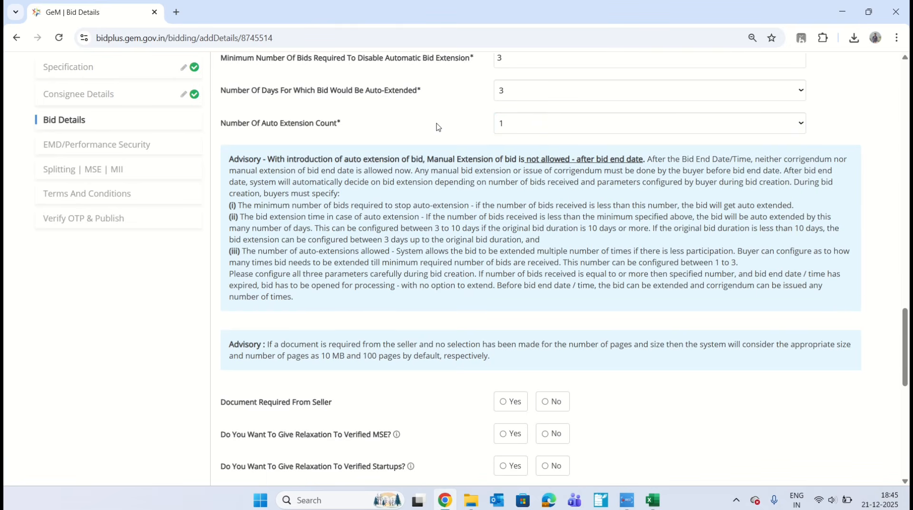
Choose No for documents required from the seller and for relaxation to verified MSEs and verified startups.
scroll(437, 127, "down", 4)
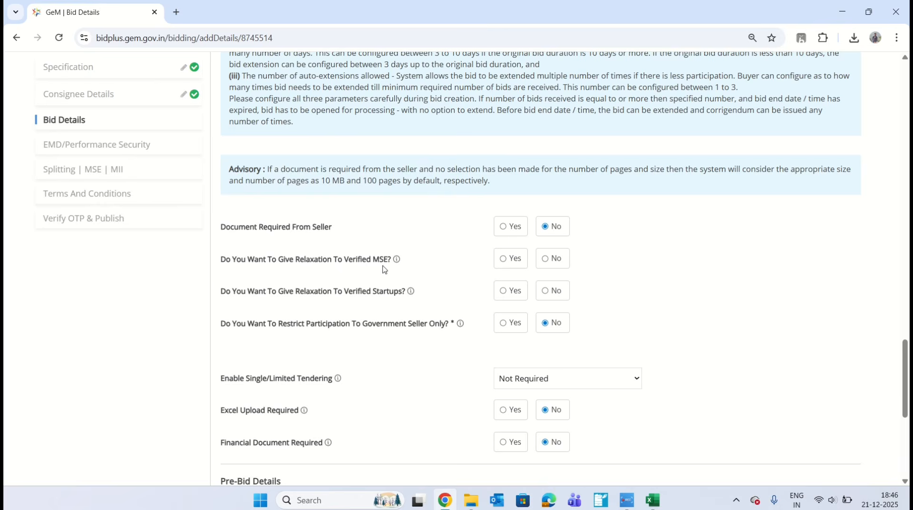
left_click(553, 258)
scroll(608, 260, "down", 1)
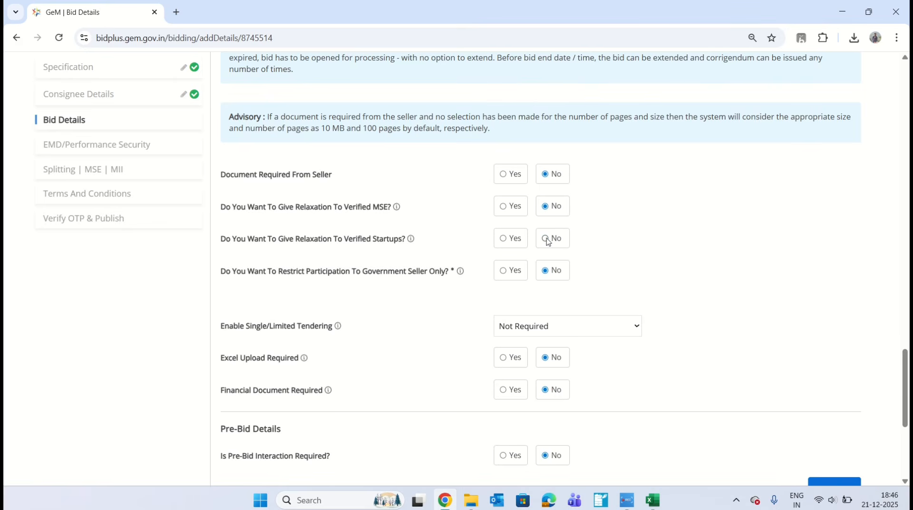
scroll(635, 252, "down", 2)
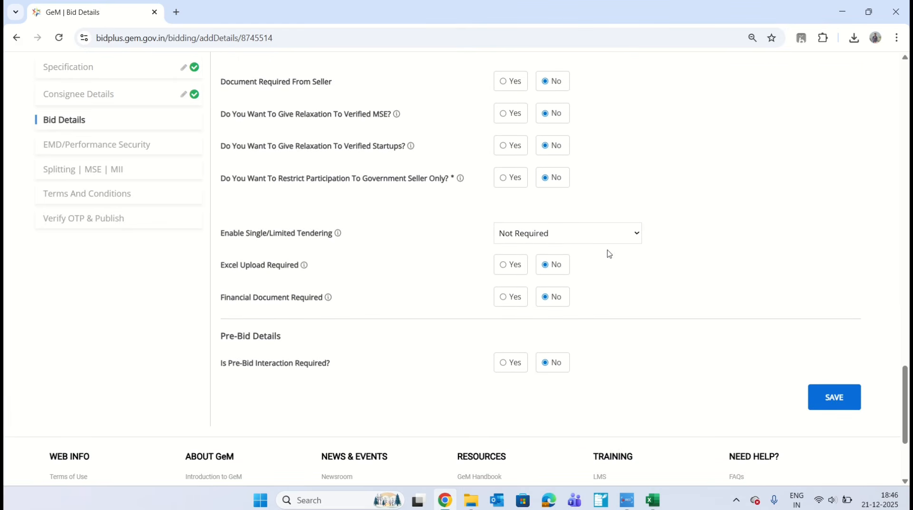
Keep single/limited tendering as Not Required and save the bid details.
scroll(456, 269, "down", 2)
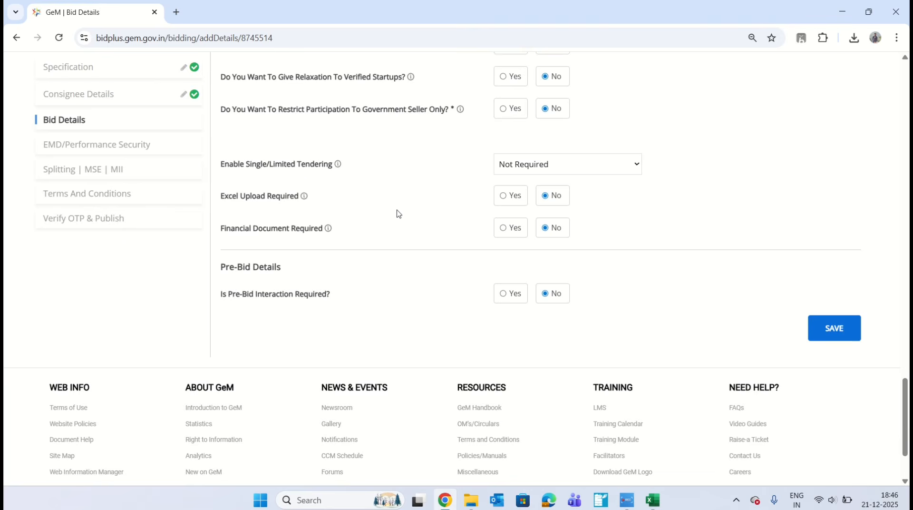
left_click(545, 170)
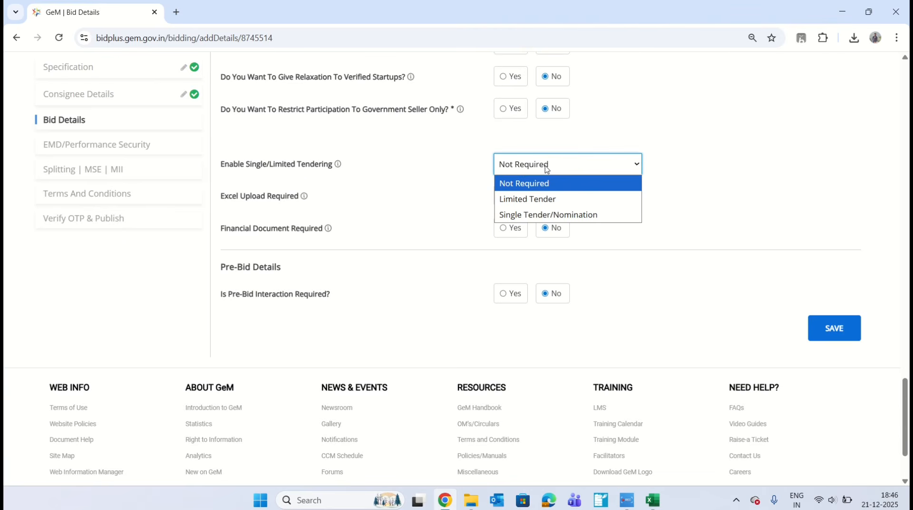
left_click(611, 141)
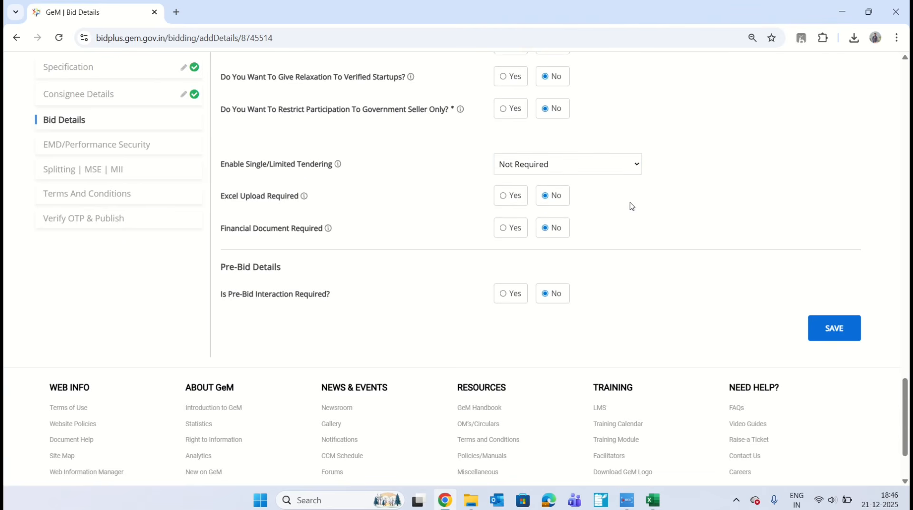
scroll(587, 237, "down", 2)
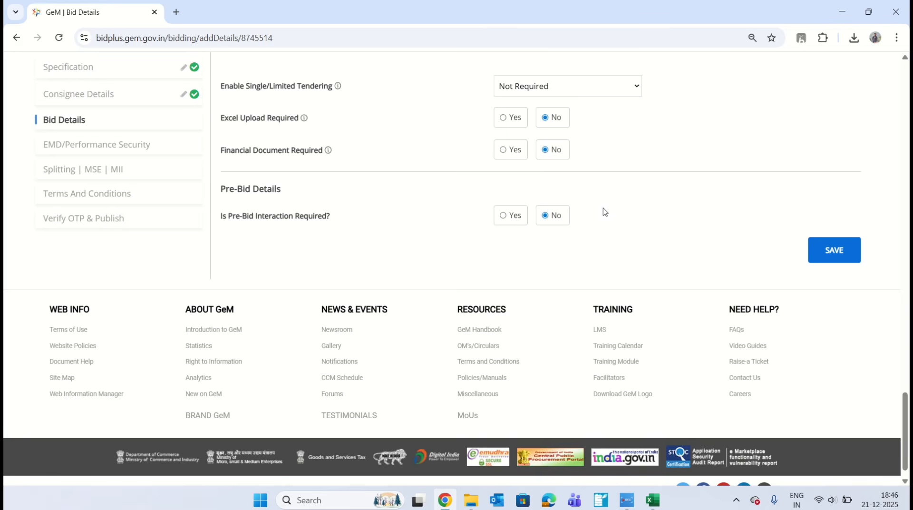
left_click(833, 250)
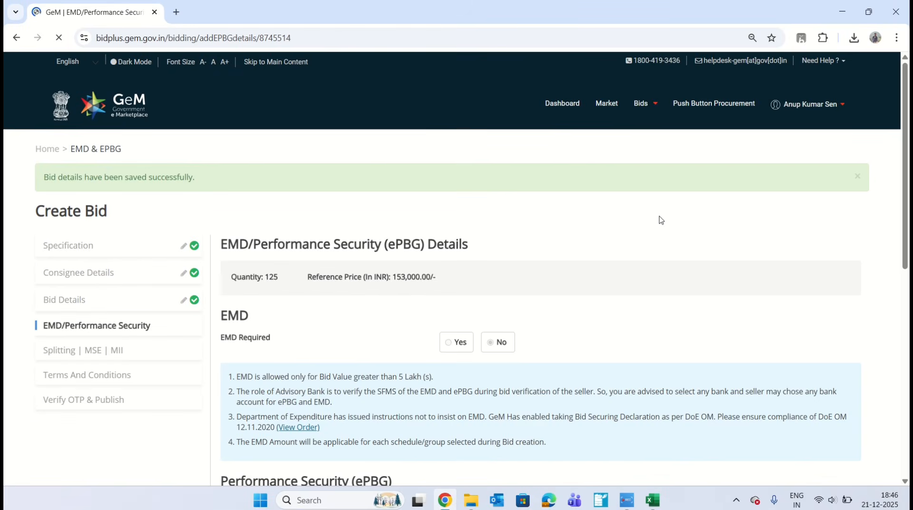
Review the EMD conditions and choose Yes for requiring performance security (ePBG).
scroll(660, 220, "down", 2)
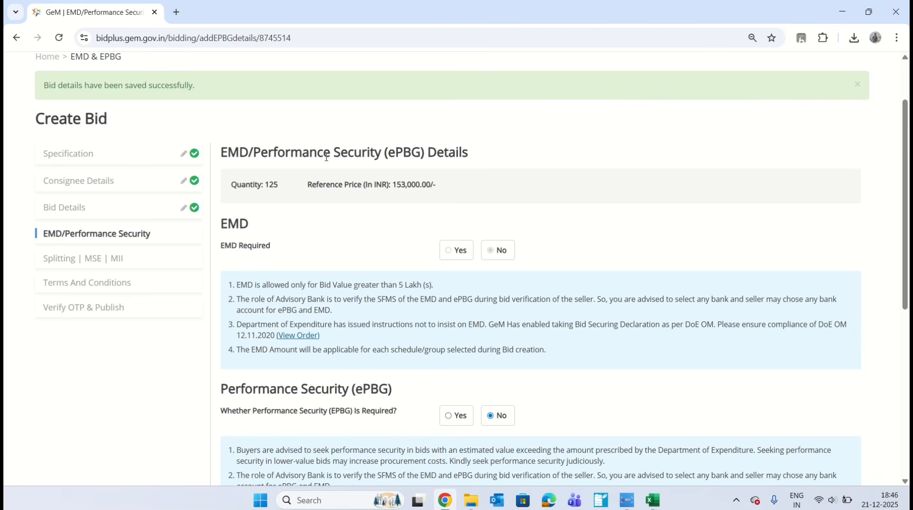
scroll(433, 230, "down", 1)
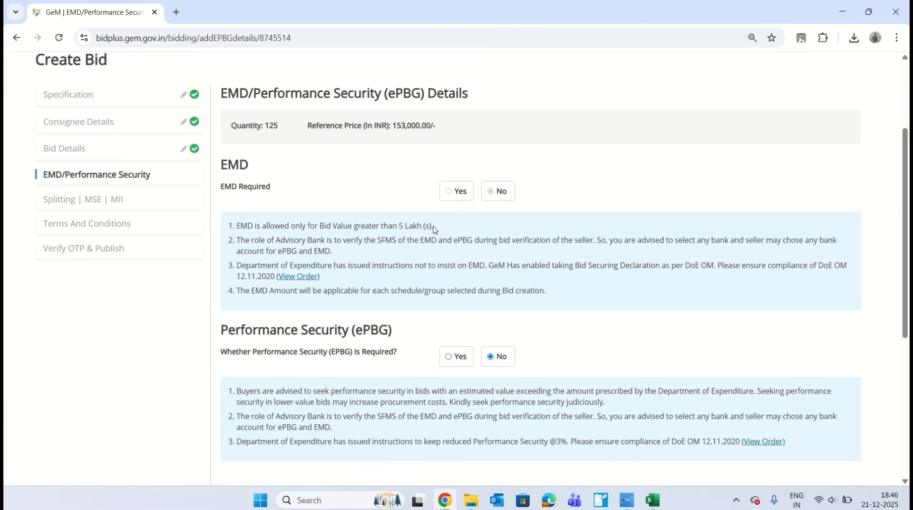
scroll(433, 230, "down", 1)
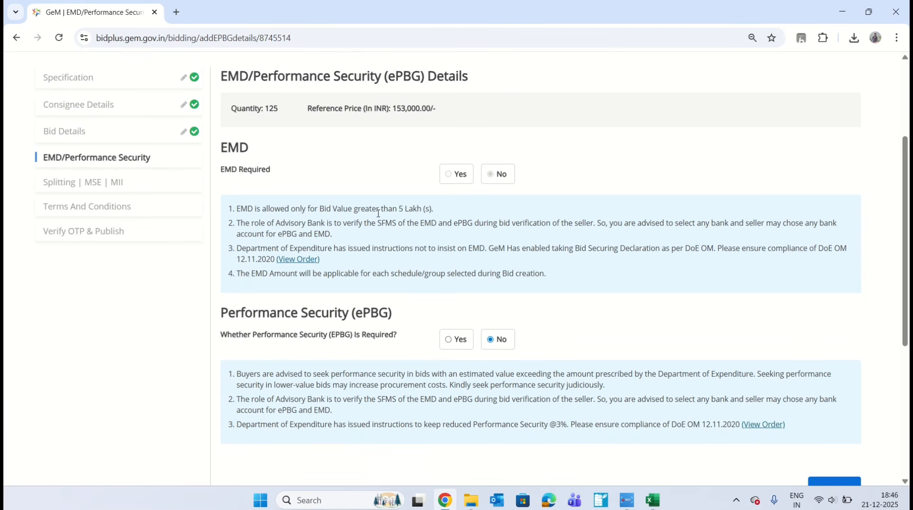
left_click_drag(417, 214, 237, 198)
left_click(237, 200)
scroll(404, 234, "down", 2)
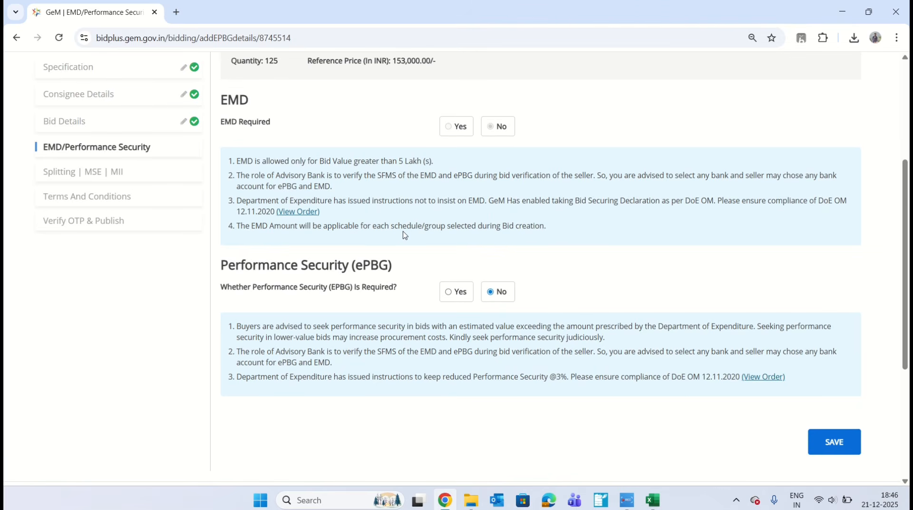
left_click(449, 293)
Set the ePBG advisory bank to AXIS BANK LTD, the performance security percentage to 3 and its duration to 6 months.
scroll(451, 295, "down", 5)
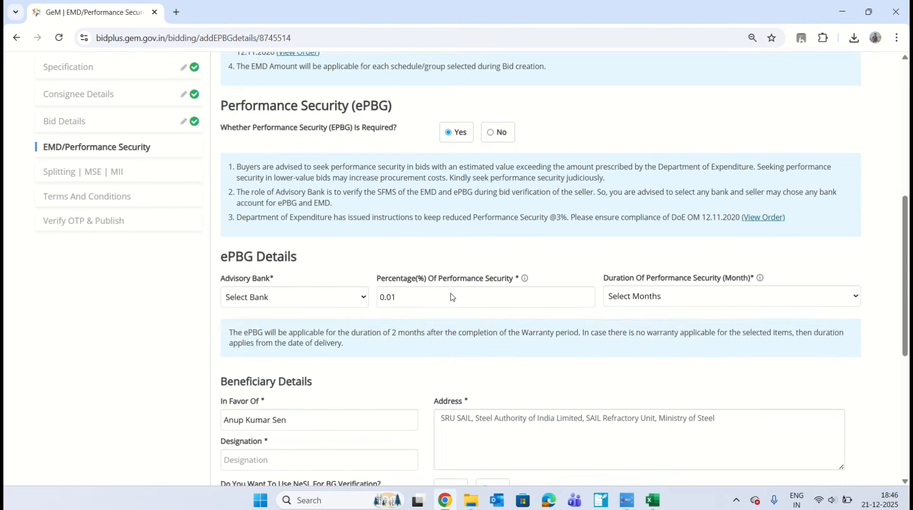
left_click(356, 193)
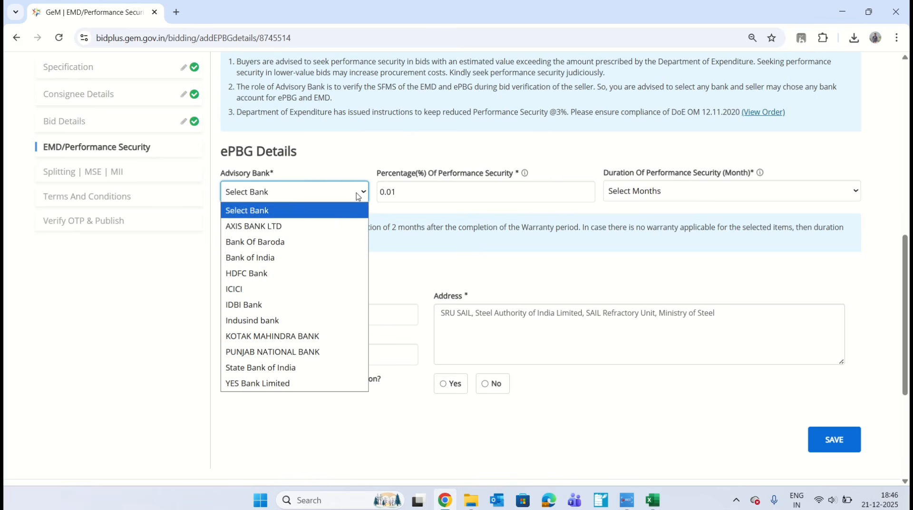
left_click(323, 228)
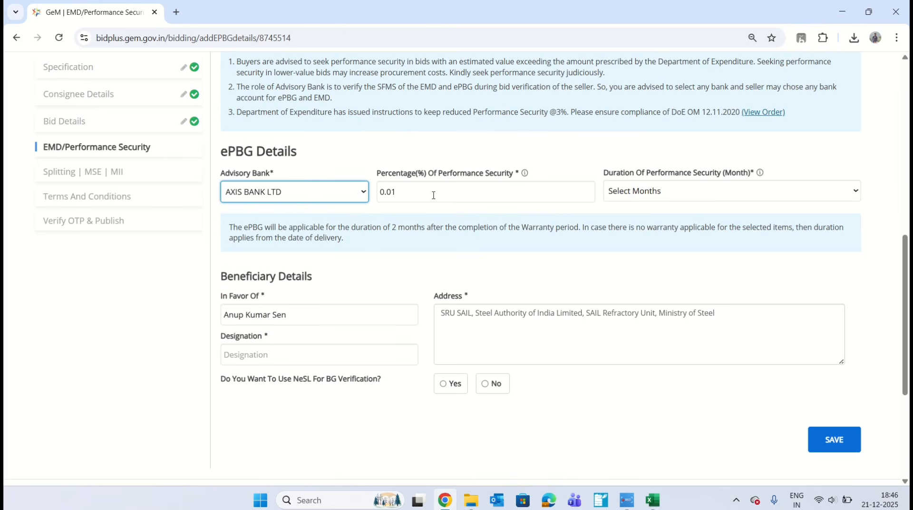
left_click_drag(433, 195, 345, 197)
type("3")
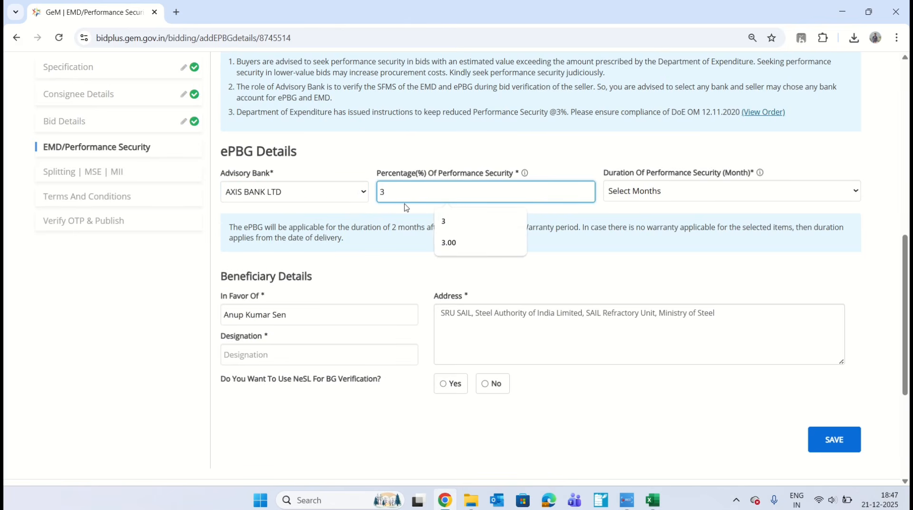
left_click(663, 193)
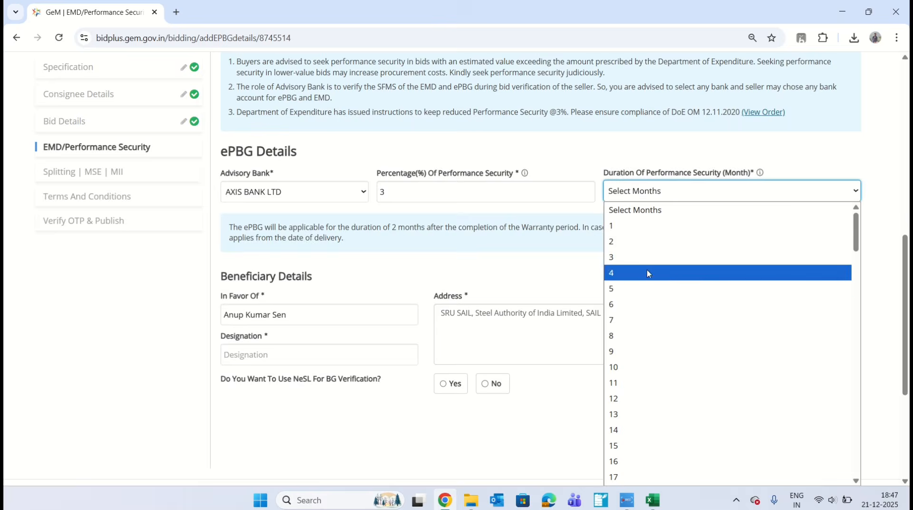
left_click(641, 305)
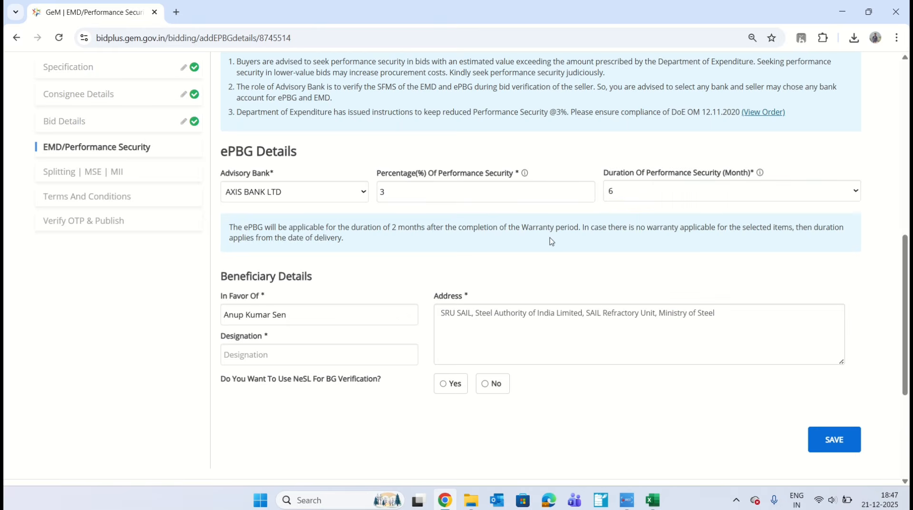
Enter SR MANAGER as the designation in the ePBG beneficiary details.
scroll(549, 237, "down", 1)
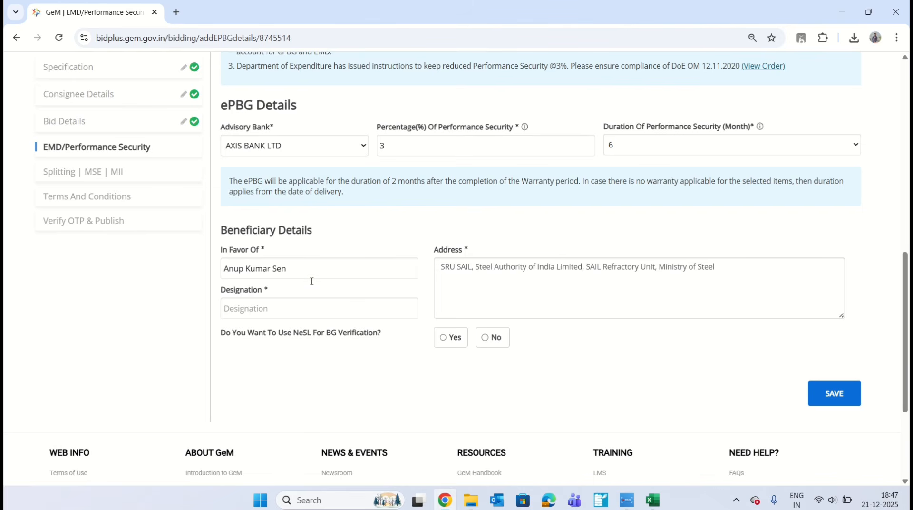
left_click(308, 307)
left_click(305, 339)
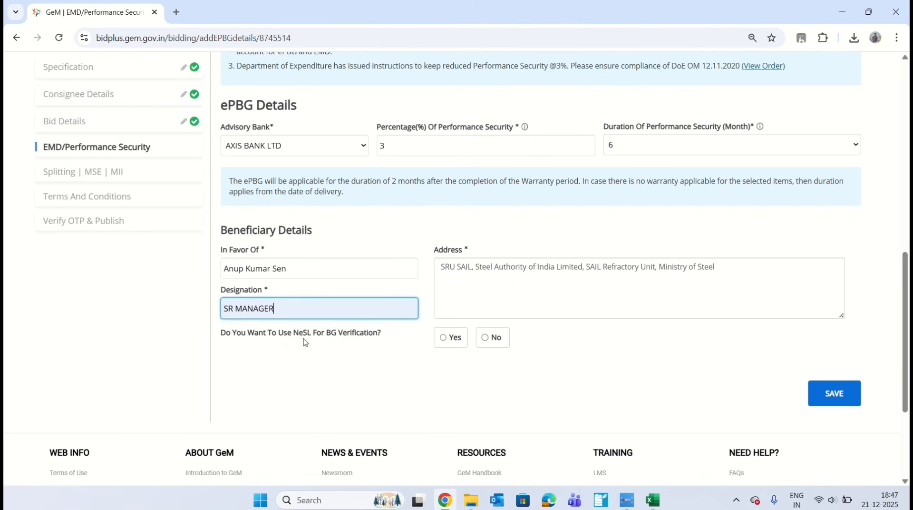
Choose No for using NeSL for BG verification and save the EMD/ePBG details.
left_click(525, 302)
left_click(488, 338)
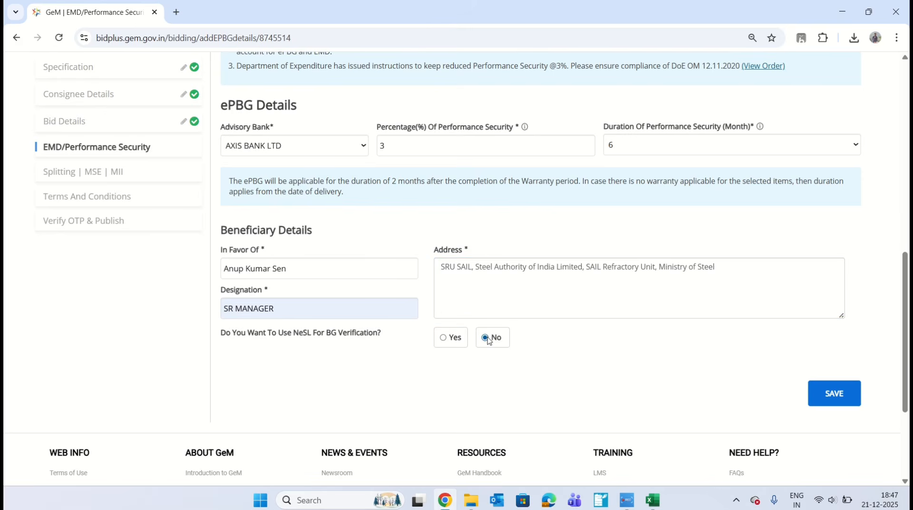
scroll(562, 365, "down", 1)
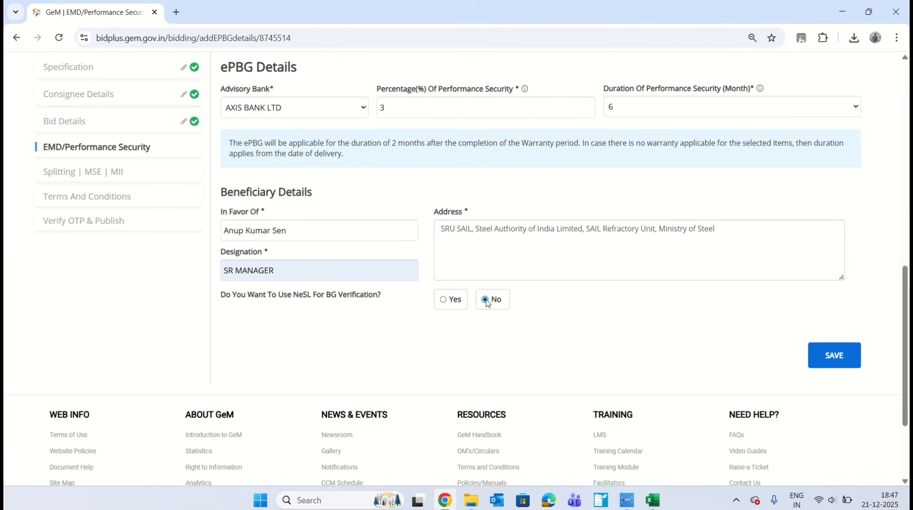
scroll(696, 331, "down", 1)
left_click(836, 305)
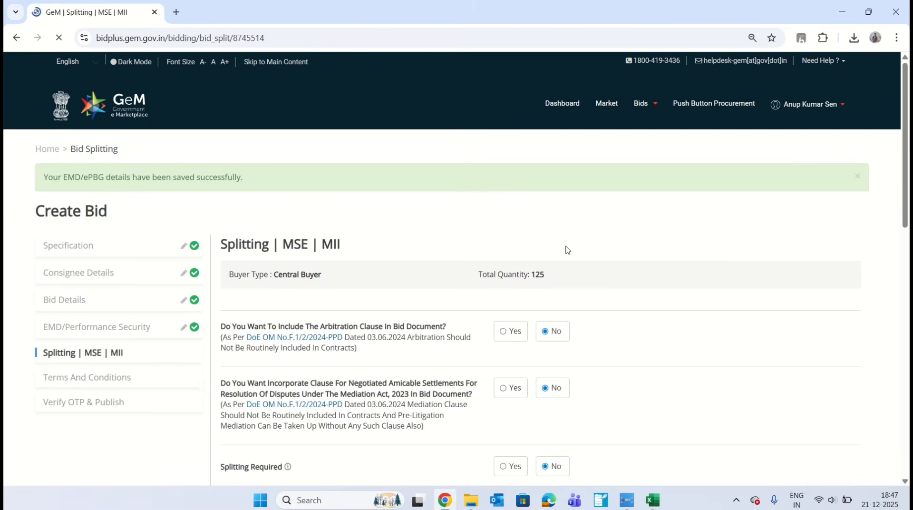
Review the arbitration, mediation and splitting options and choose Yes for providing purchase preference to MII class 1 local suppliers.
scroll(500, 285, "down", 3)
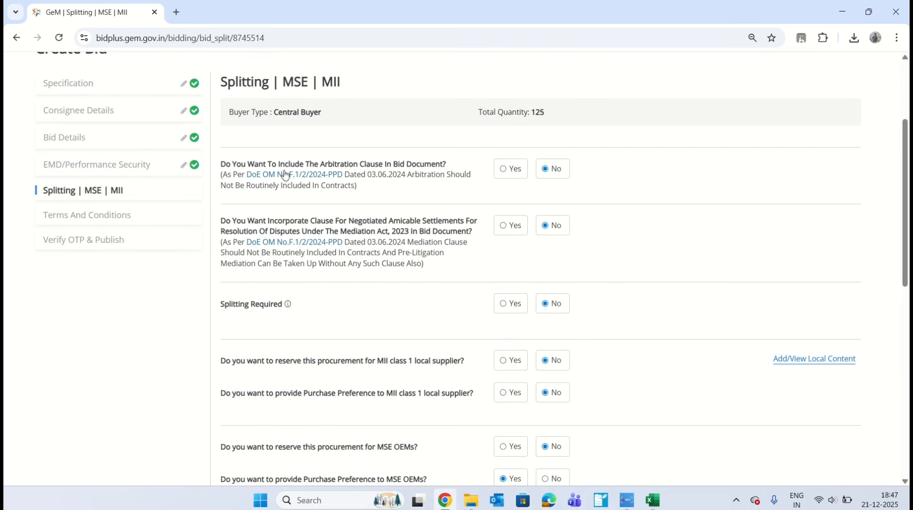
scroll(288, 137, "down", 1)
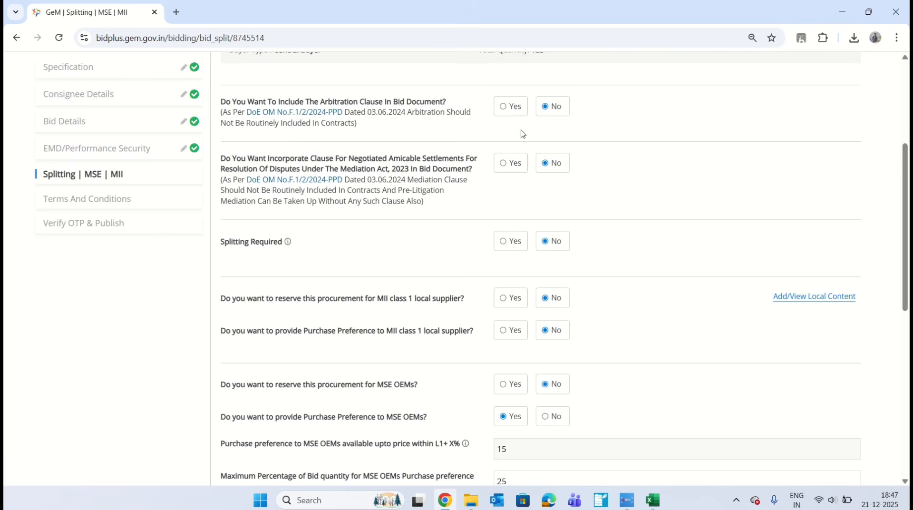
scroll(518, 167, "down", 2)
scroll(518, 167, "up", 3)
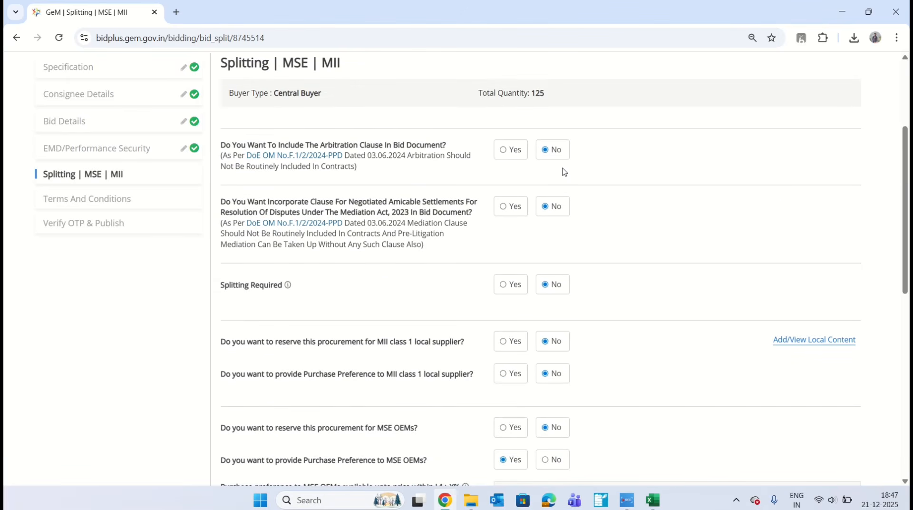
scroll(563, 171, "down", 4)
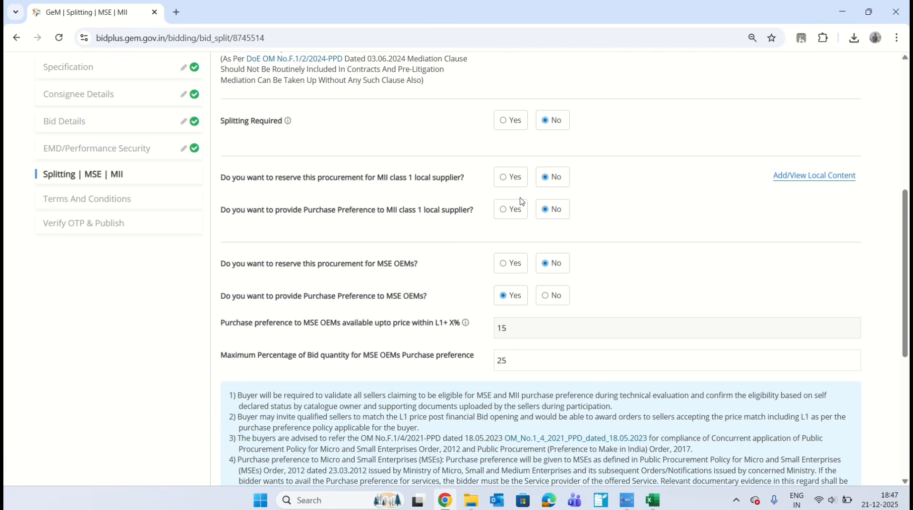
left_click(502, 210)
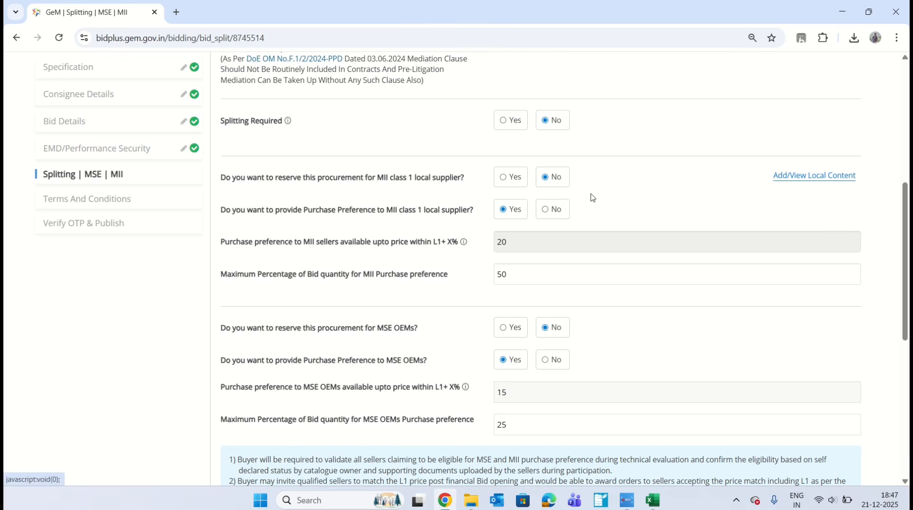
left_click_drag(225, 209, 452, 208)
left_click(452, 208)
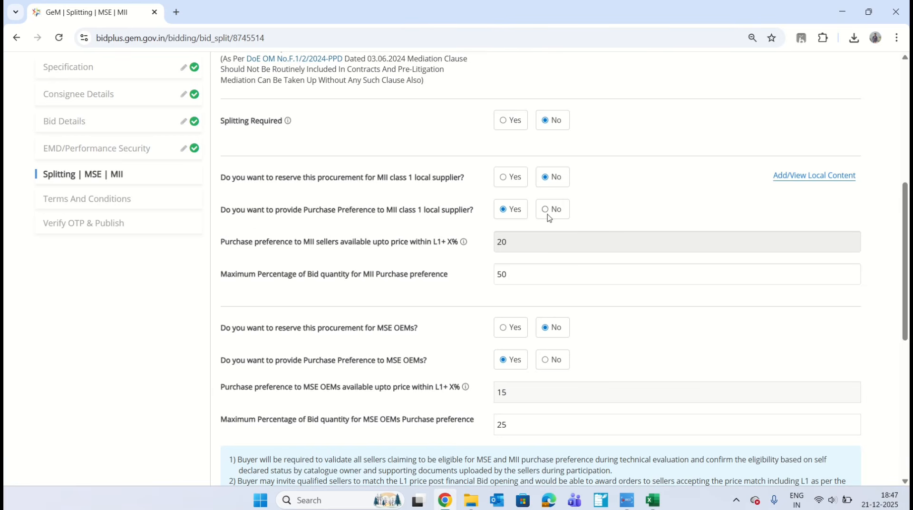
Submit the minimum local content for all six bolt categories at 50% for class I and 20% for class II suppliers.
left_click(800, 177)
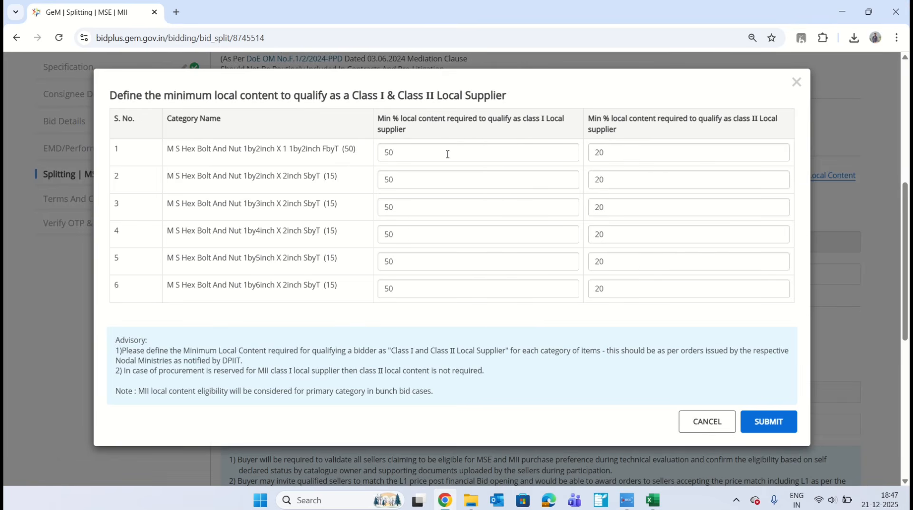
left_click(766, 421)
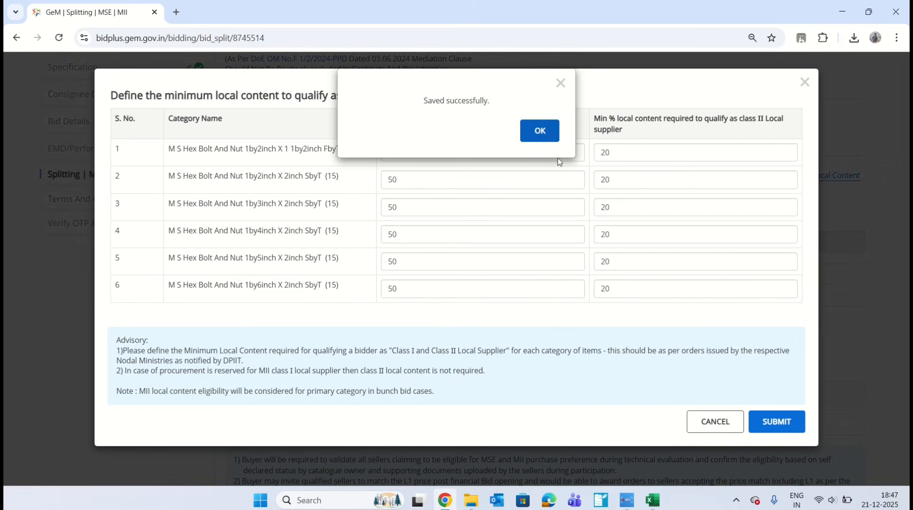
left_click(541, 133)
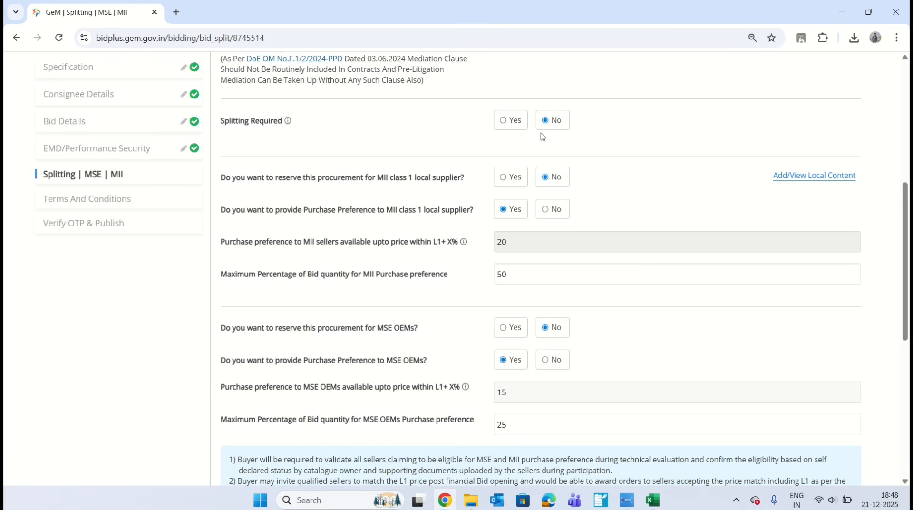
Keep the MSE OEM purchase preference at Yes with a maximum of 25 percent of bid quantity, and save the splitting details.
scroll(542, 136, "down", 2)
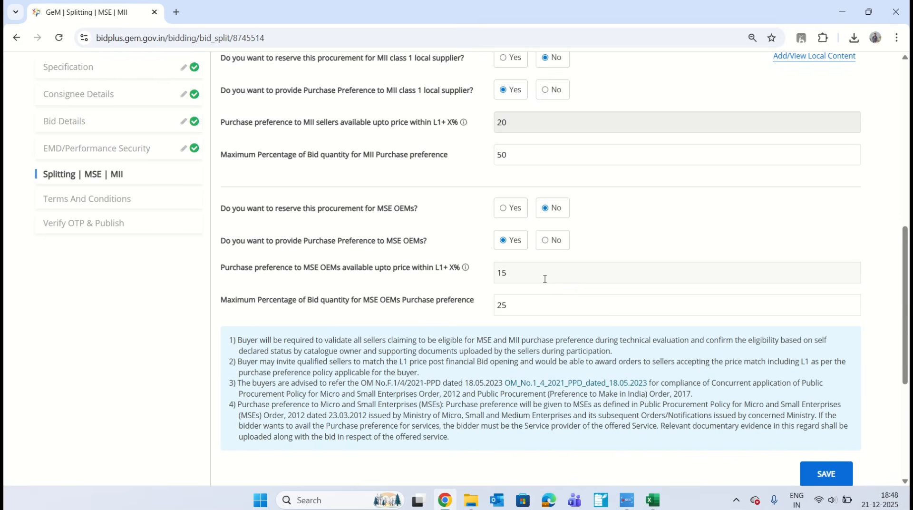
scroll(548, 301, "down", 1)
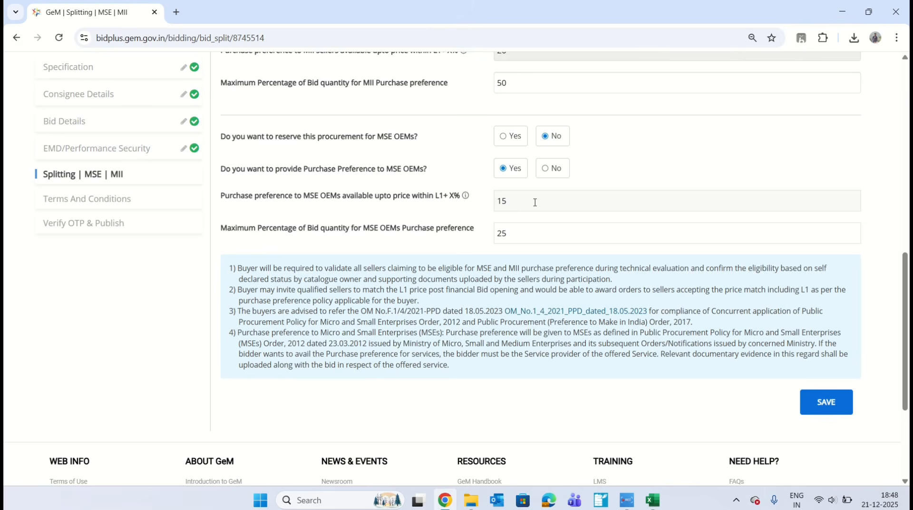
left_click(840, 406)
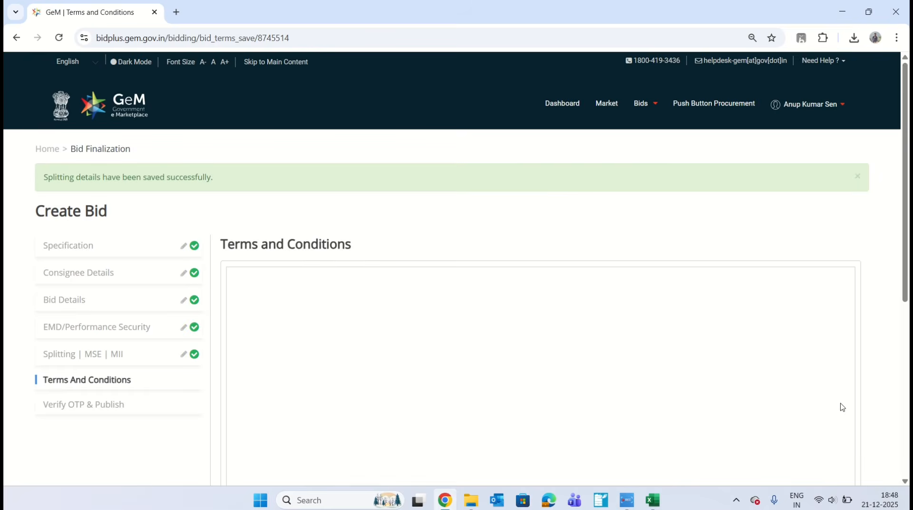
Submit the additional terms and conditions with the Generic option clause and agree to the buyer declaration.
scroll(660, 279, "down", 2)
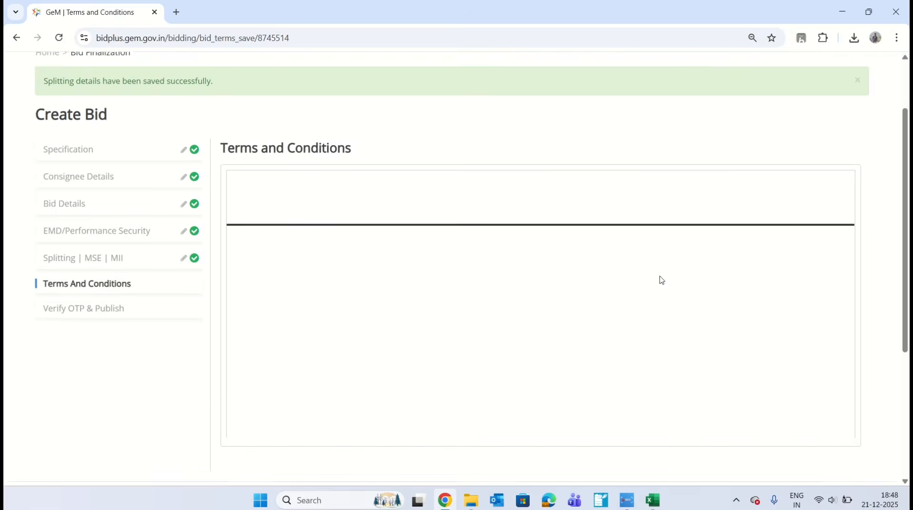
left_click(382, 220)
scroll(497, 326, "down", 1)
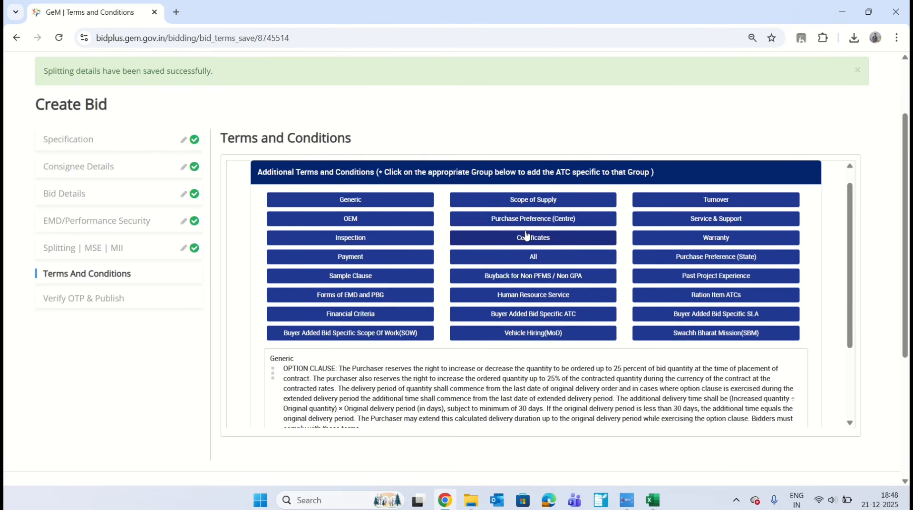
scroll(524, 236, "down", 4)
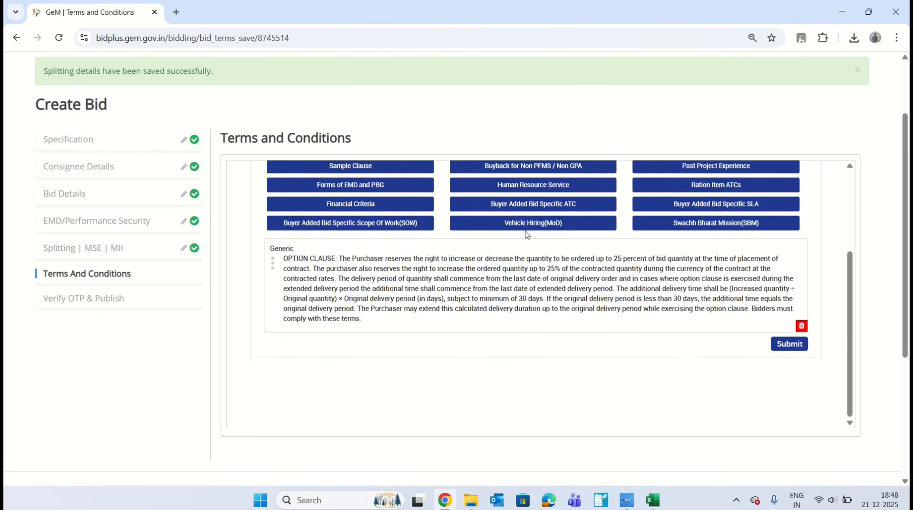
left_click(787, 318)
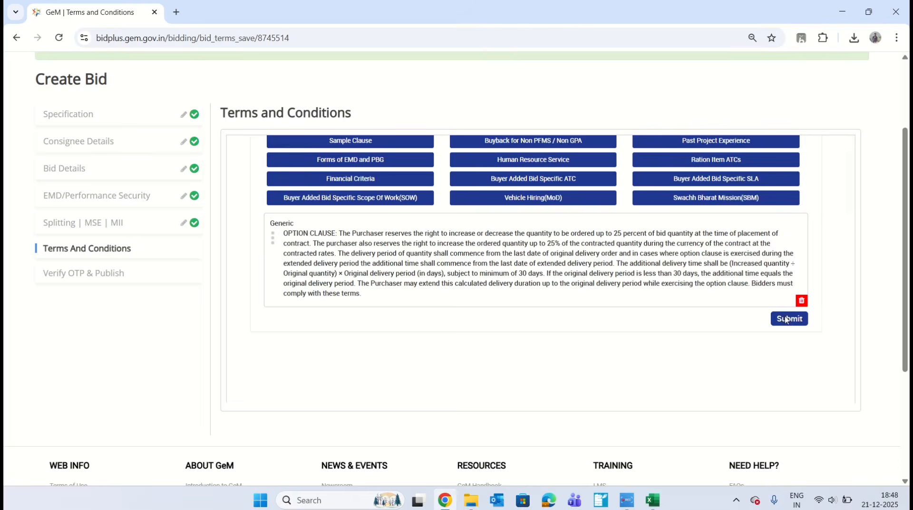
scroll(617, 294, "down", 5)
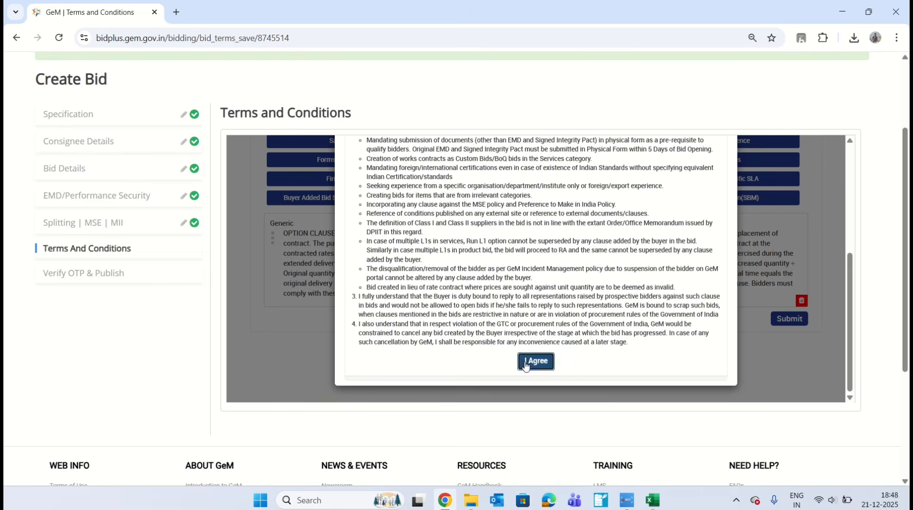
left_click(527, 362)
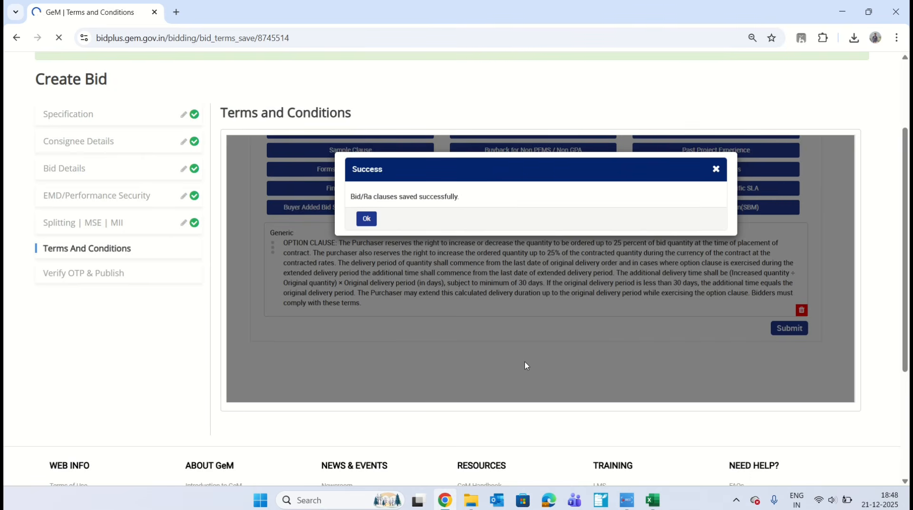
Download the draft bid document and open the PDF GeM-Bidding-8745514.pdf.
scroll(524, 361, "down", 2)
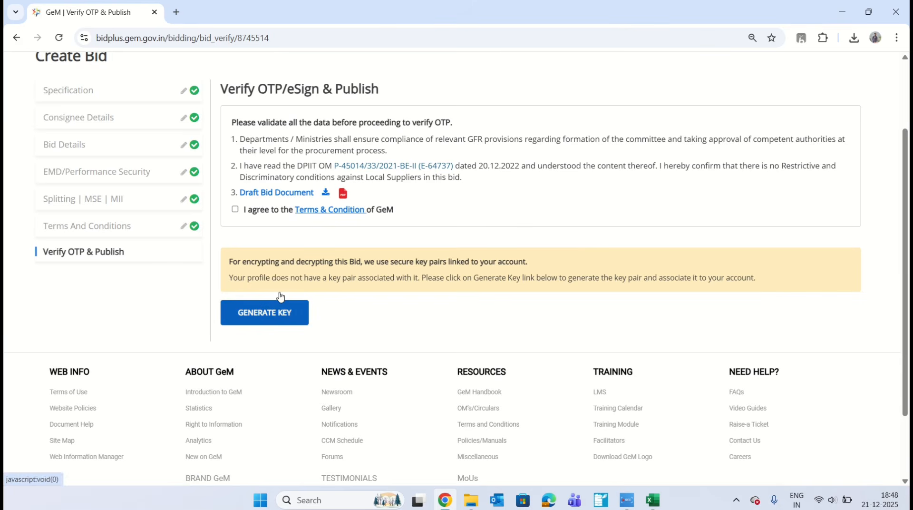
left_click(271, 196)
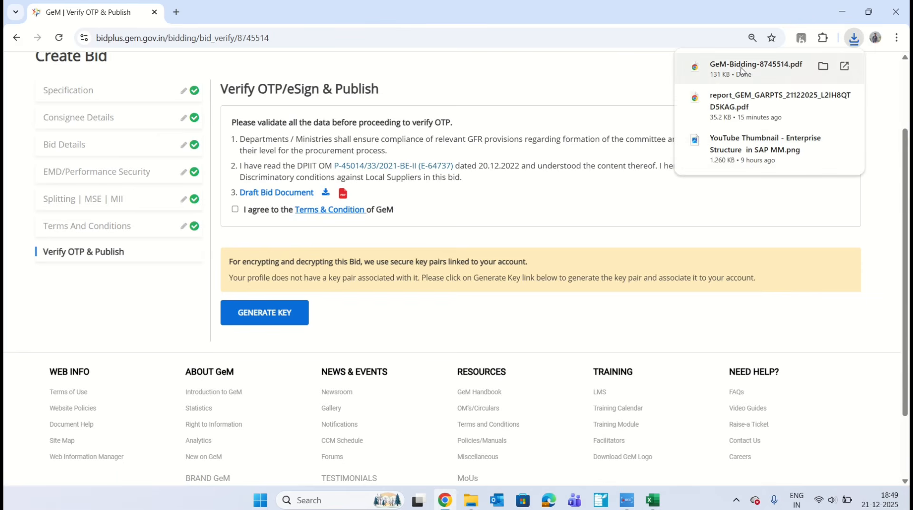
left_click(740, 68)
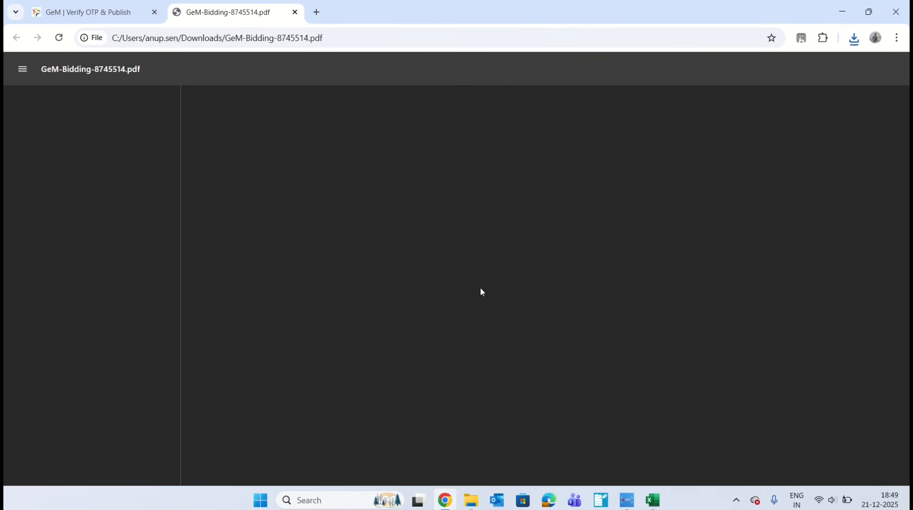